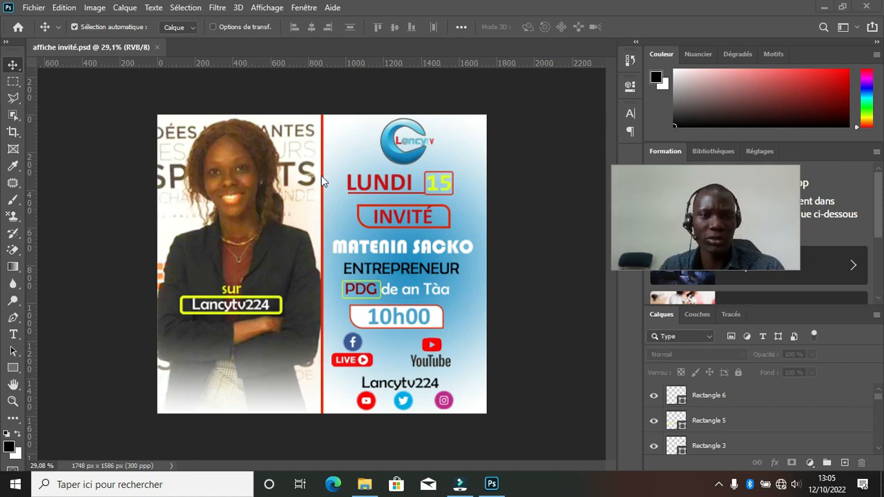
Fit the finished poster in the window, then return to the Home screen of recent files.
key("ctrl+0")
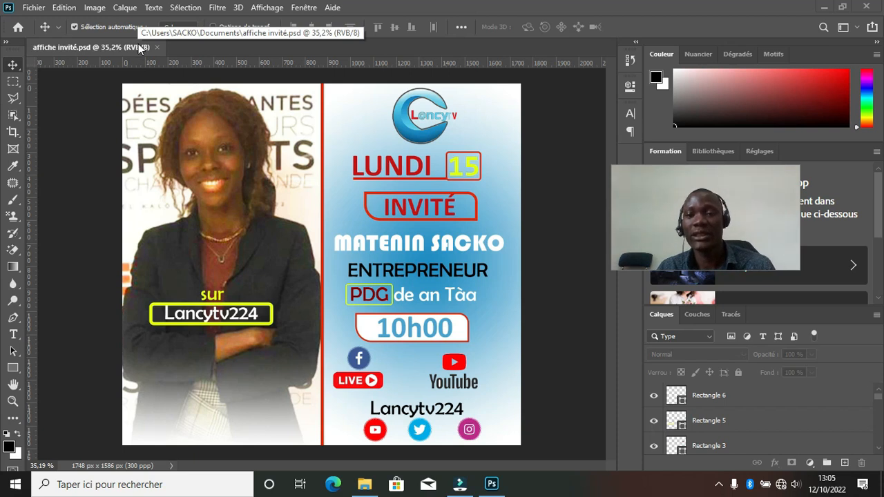
left_click_drag(733, 215, 138, 412)
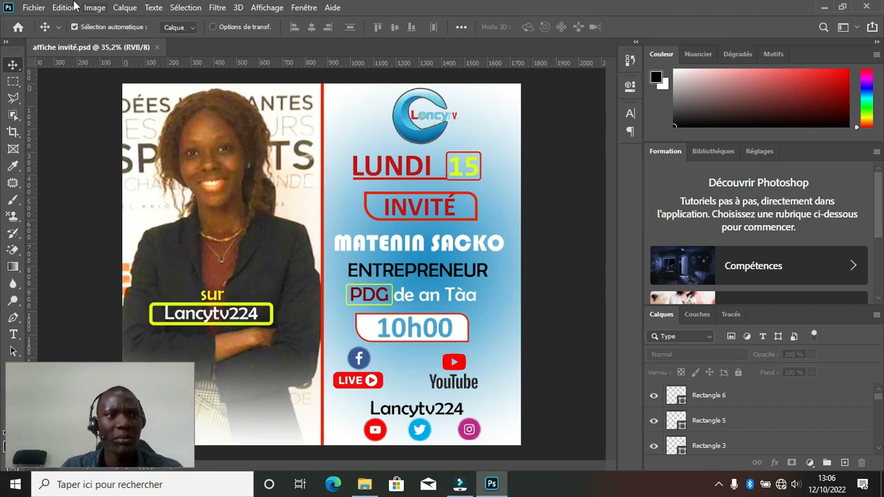
left_click(16, 26)
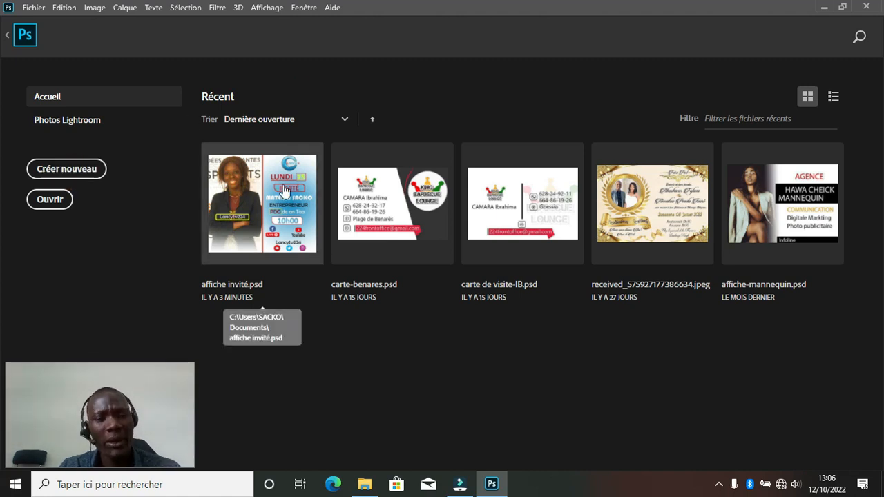
Create a new A5 print document (148 × 210 mm, 300 ppi) named 'invité-affiche'.
key("ctrl+n")
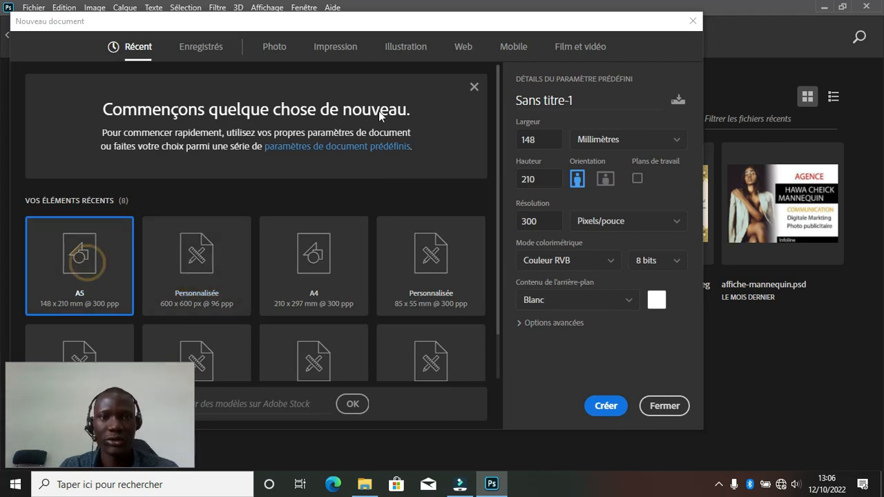
left_click(348, 52)
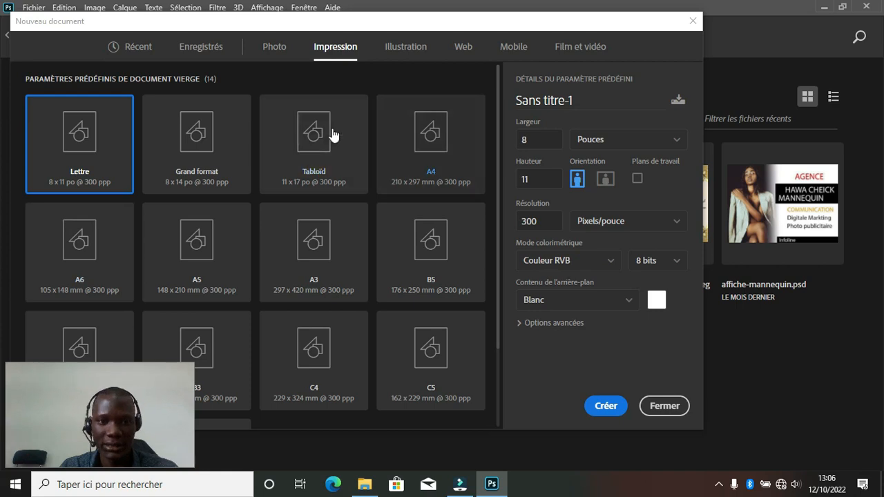
left_click(200, 255)
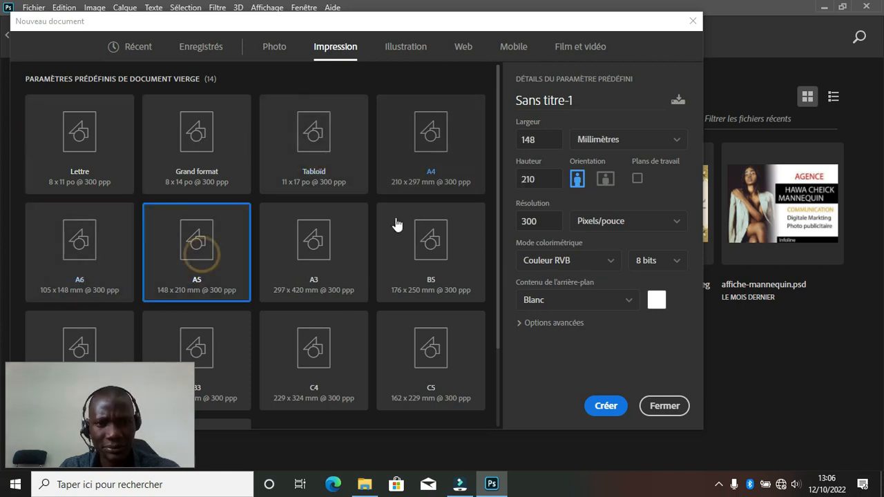
left_click(604, 97)
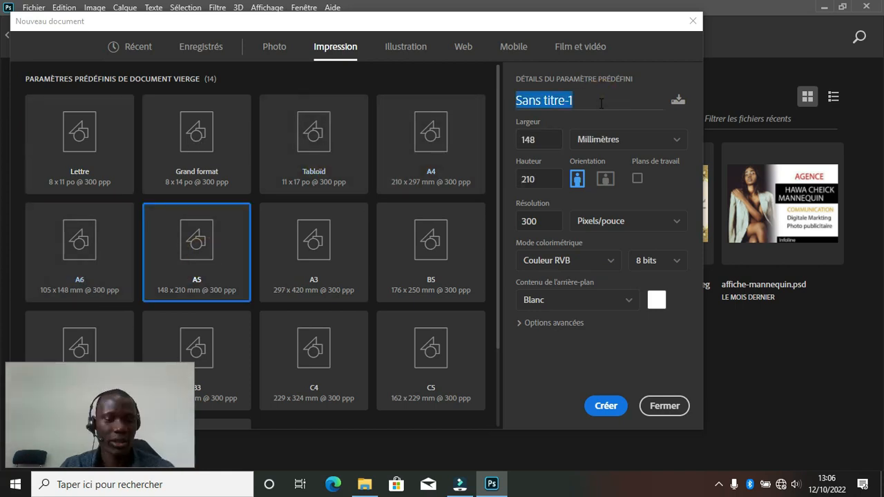
type("invité-affiche")
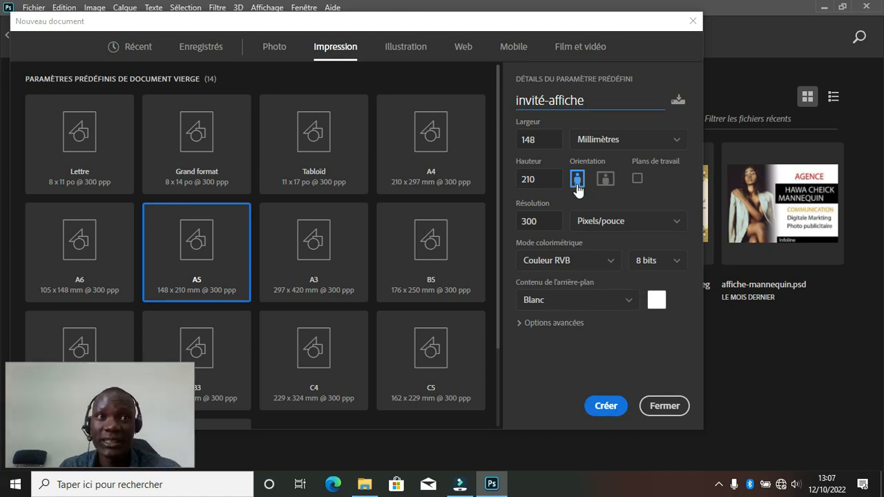
left_click(606, 407)
left_click(606, 407)
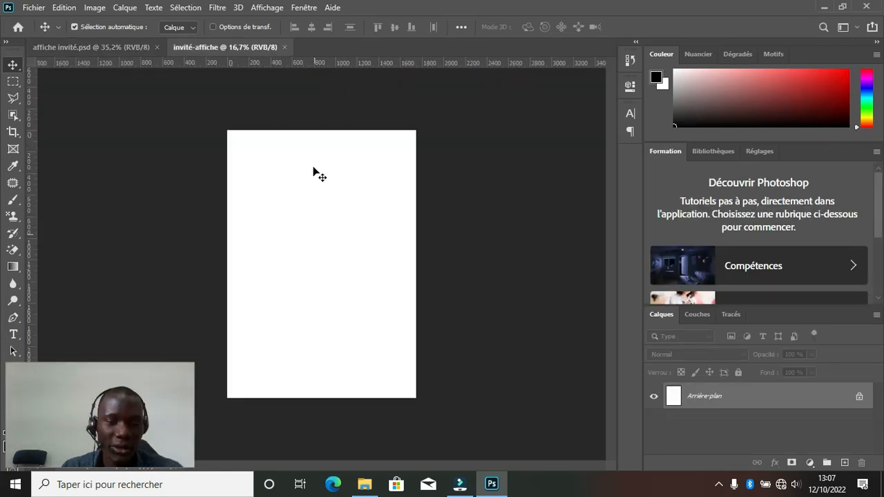
Crop the top of the canvas down so it measures 1748 × 1935 px.
scroll(227, 239, "up", 1)
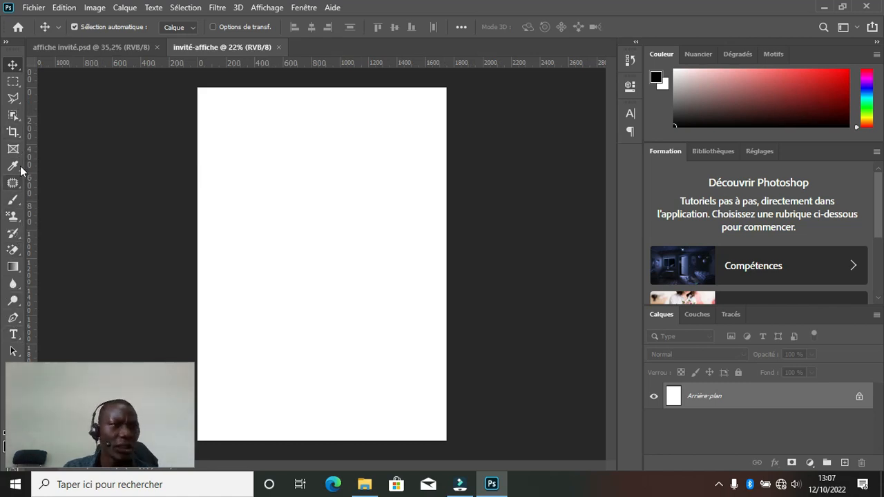
left_click(17, 132)
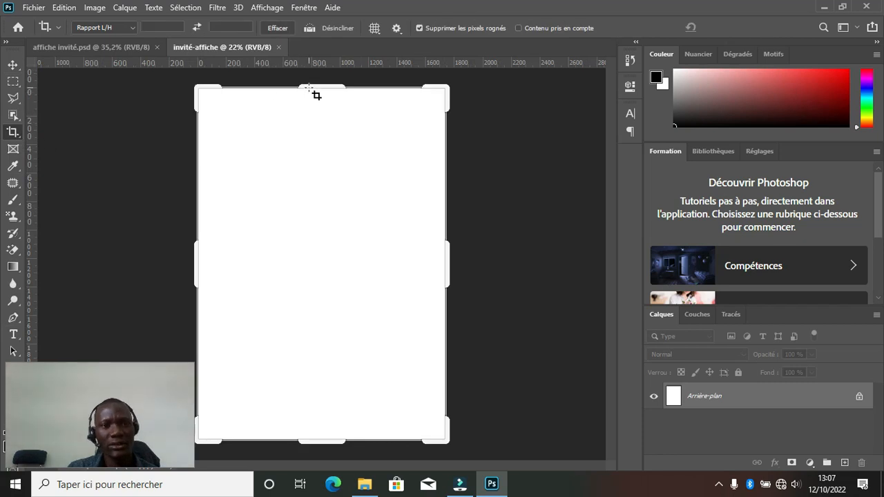
left_click_drag(315, 85, 316, 125)
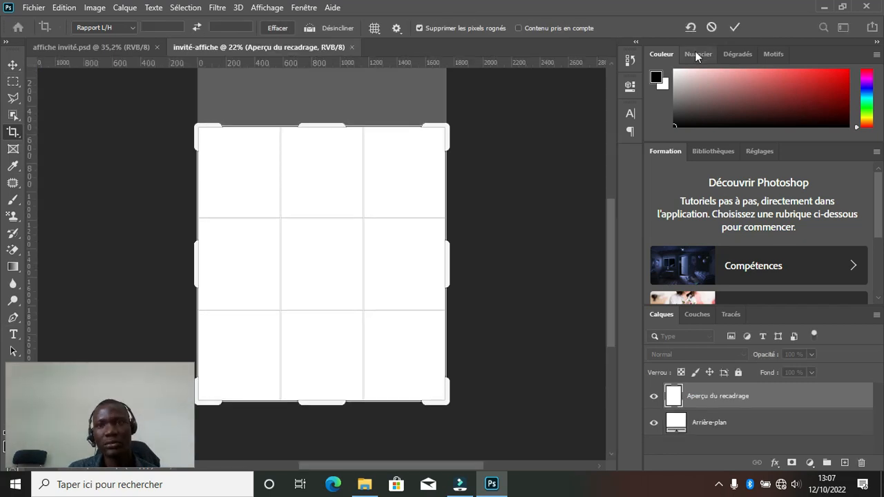
left_click(734, 28)
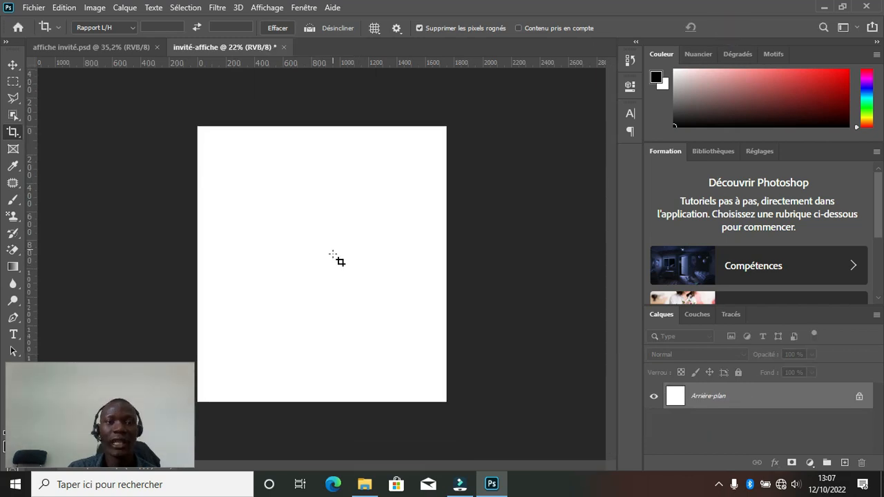
left_click(12, 64)
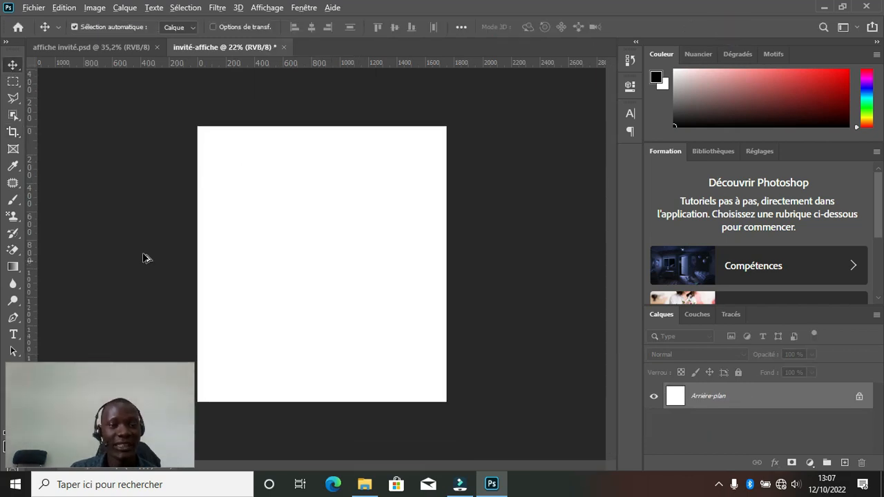
scroll(144, 258, "up", 2)
scroll(149, 255, "down", 1)
scroll(131, 253, "up", 1)
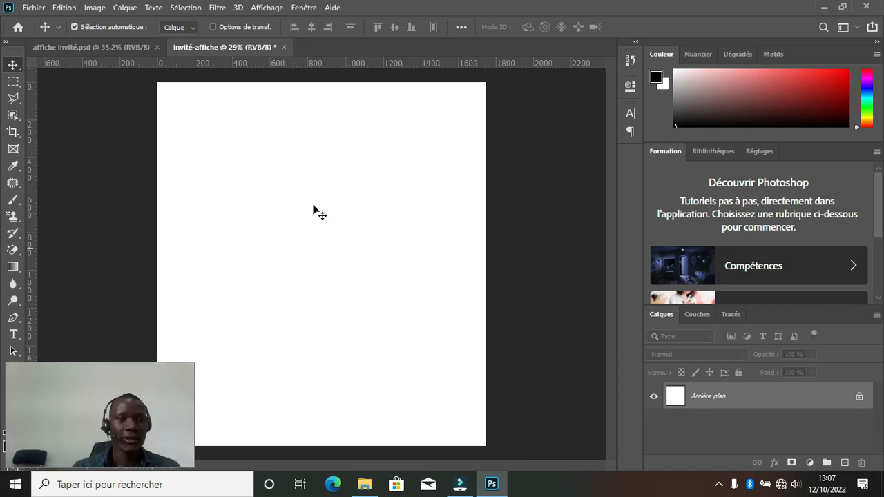
left_click(418, 318)
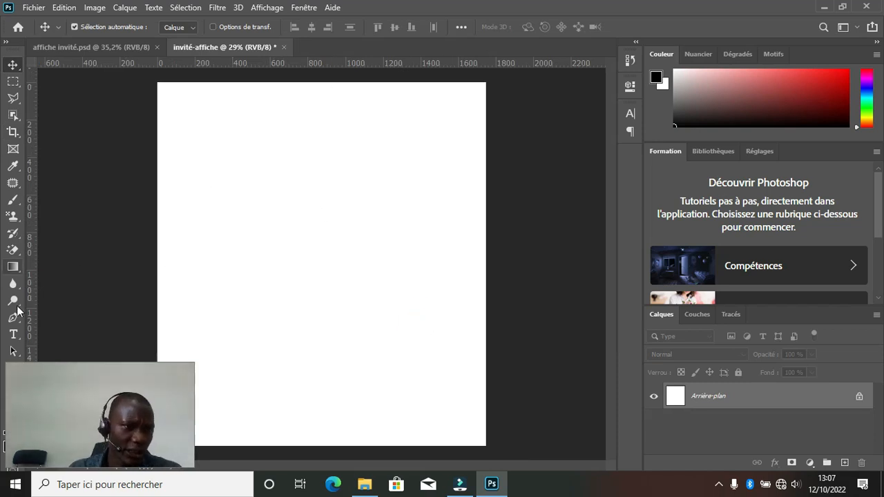
left_click_drag(20, 373, 486, 374)
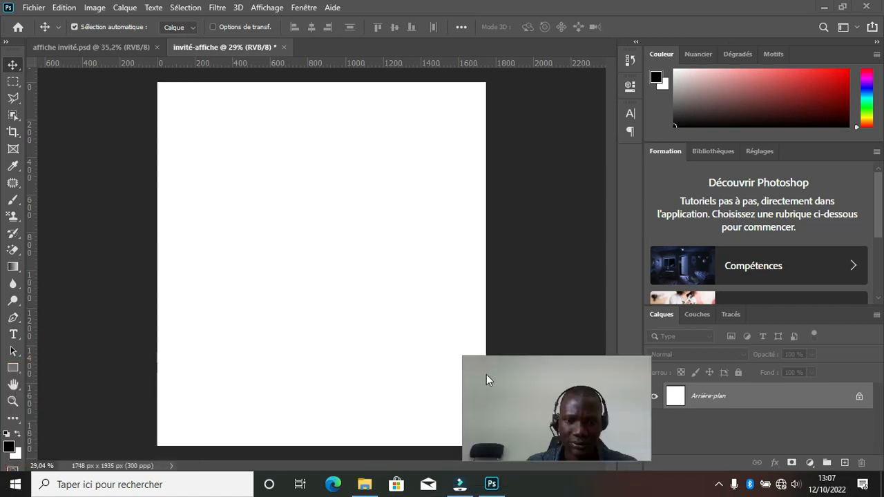
Draw a blue-filled rectangle over the right half of the canvas.
left_click(14, 369)
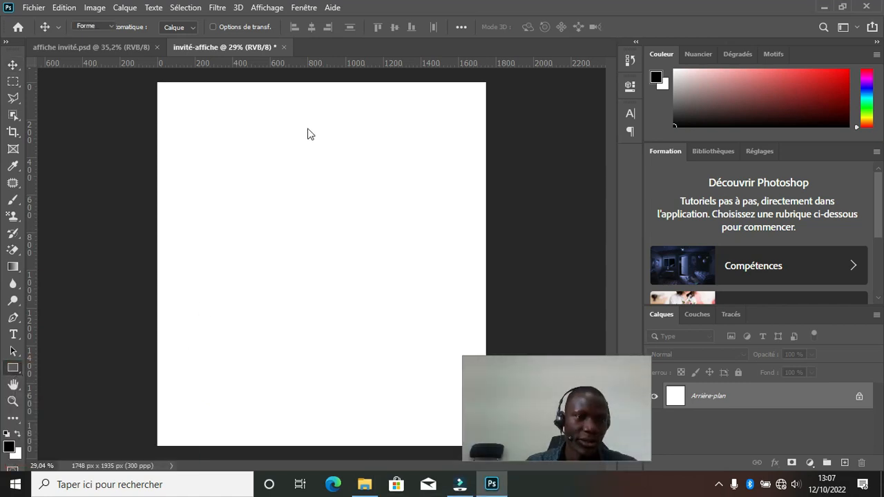
left_click_drag(315, 81, 486, 447)
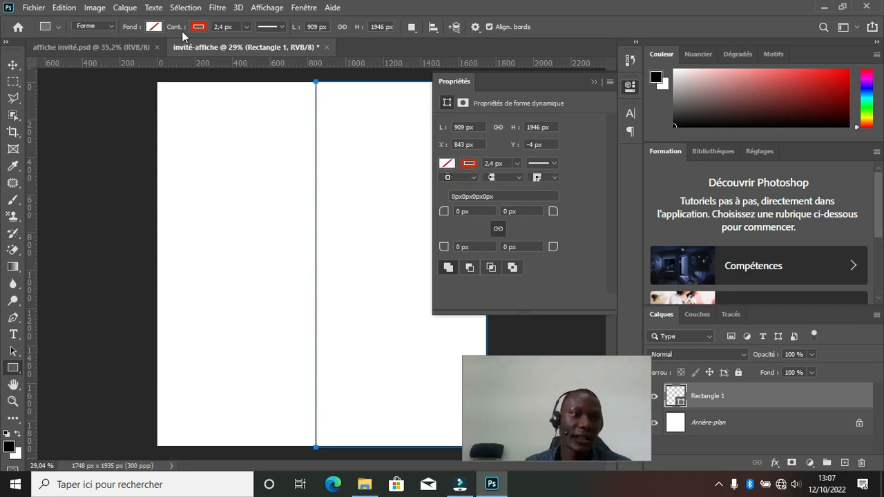
left_click(153, 27)
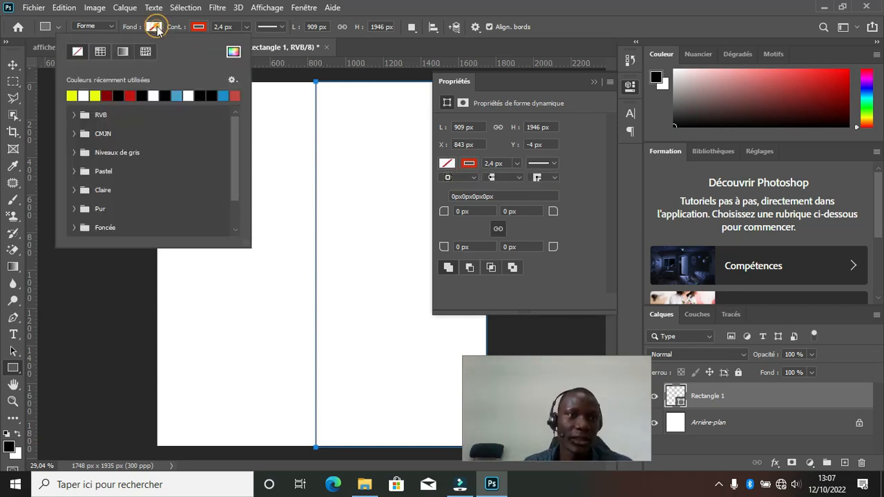
left_click(222, 96)
Change the rectangle's fill to a radial blue gradient and give it a 12,4 px red outline.
left_click(118, 50)
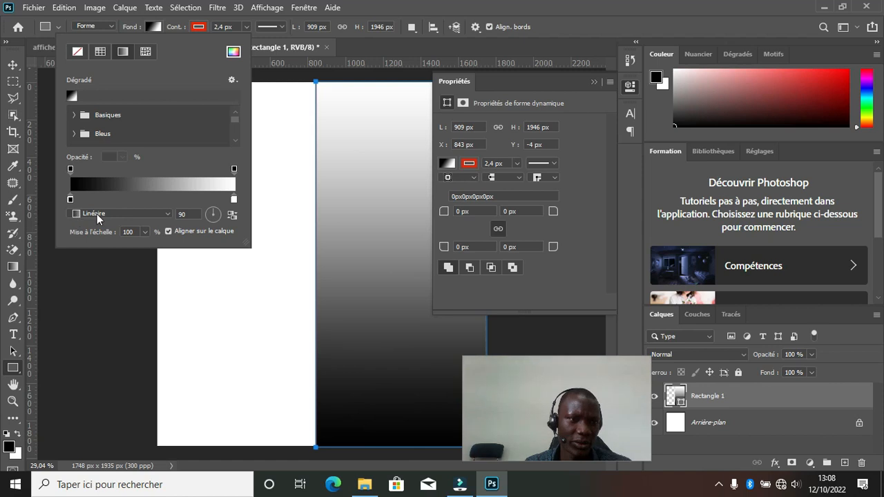
left_click(170, 215)
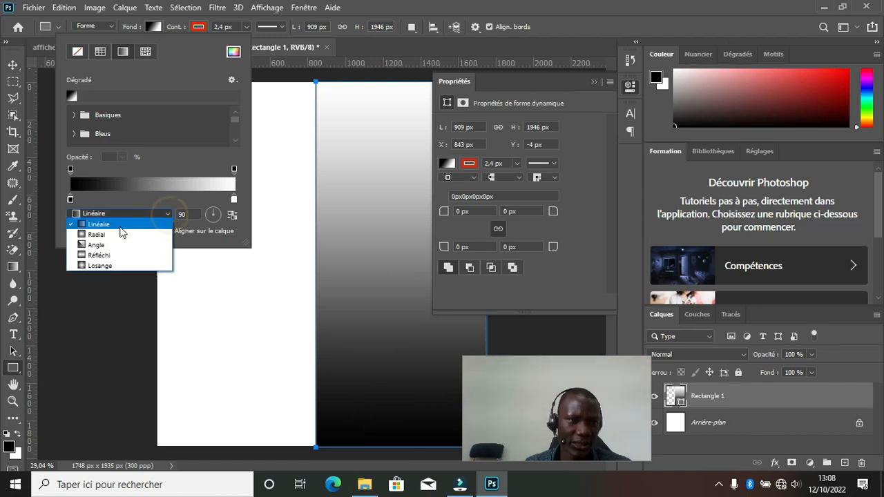
left_click(96, 235)
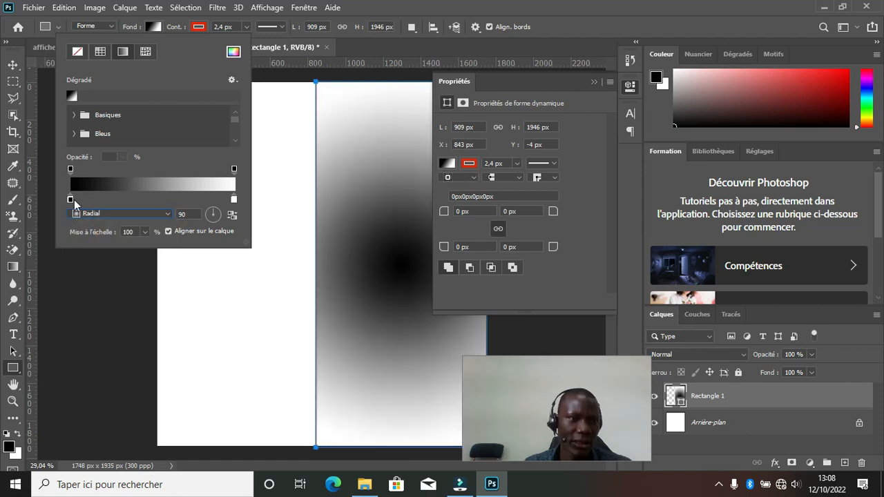
double_click(69, 198)
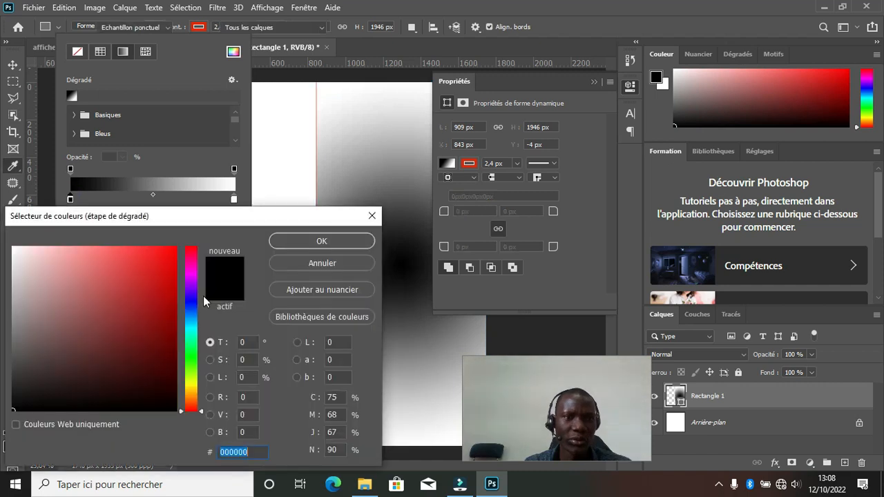
left_click(193, 321)
left_click(166, 305)
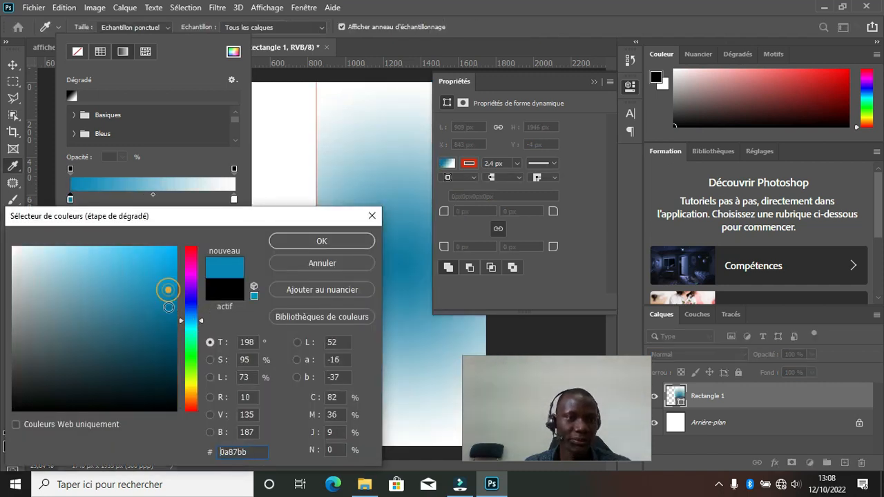
left_click(170, 316)
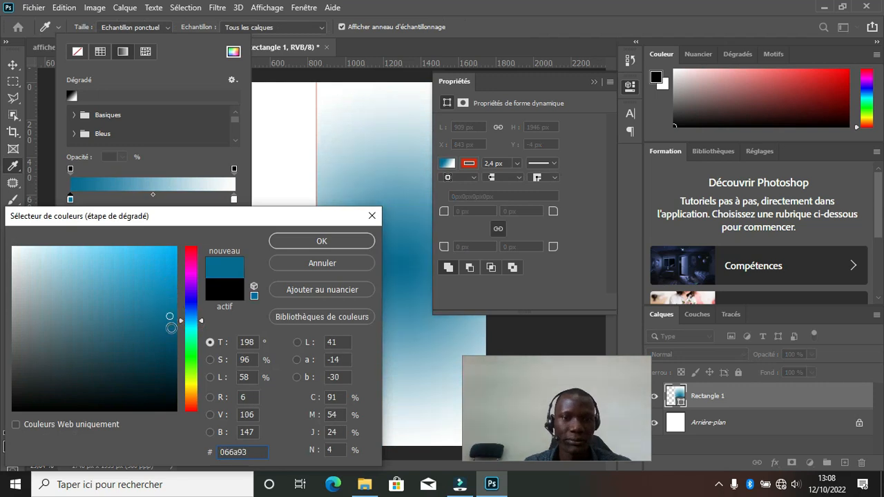
left_click(168, 309)
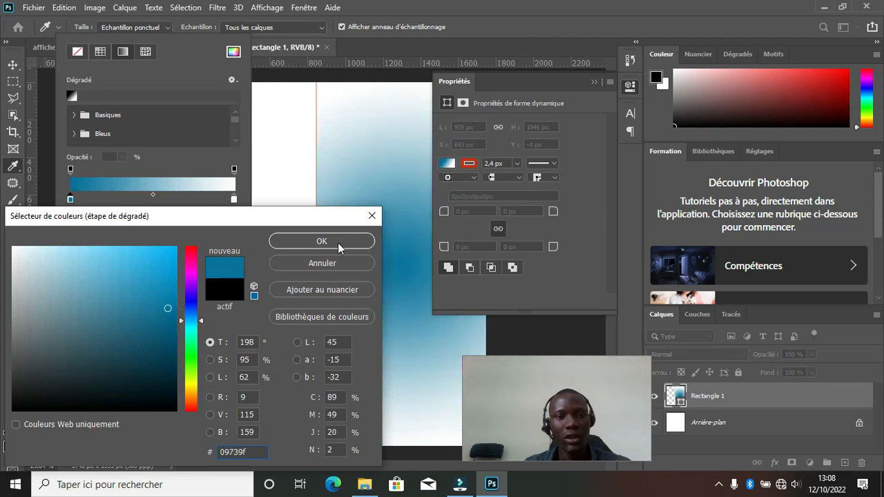
key("Return")
key("Return")
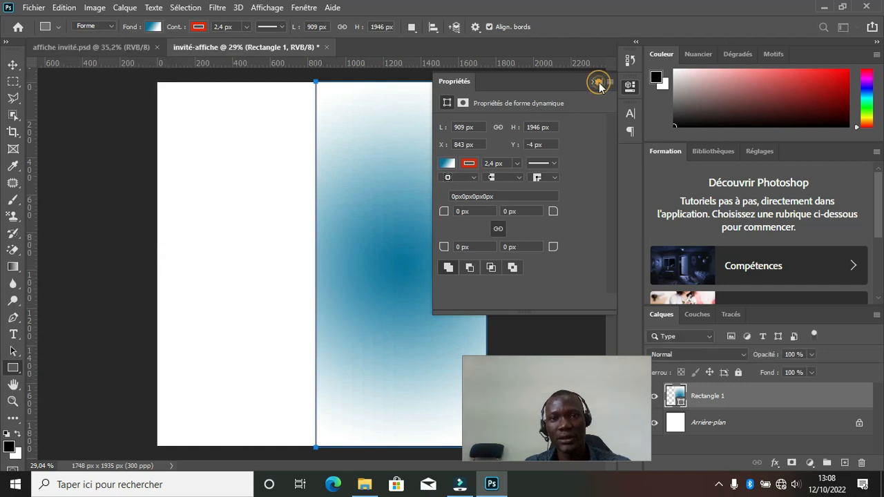
left_click(596, 82)
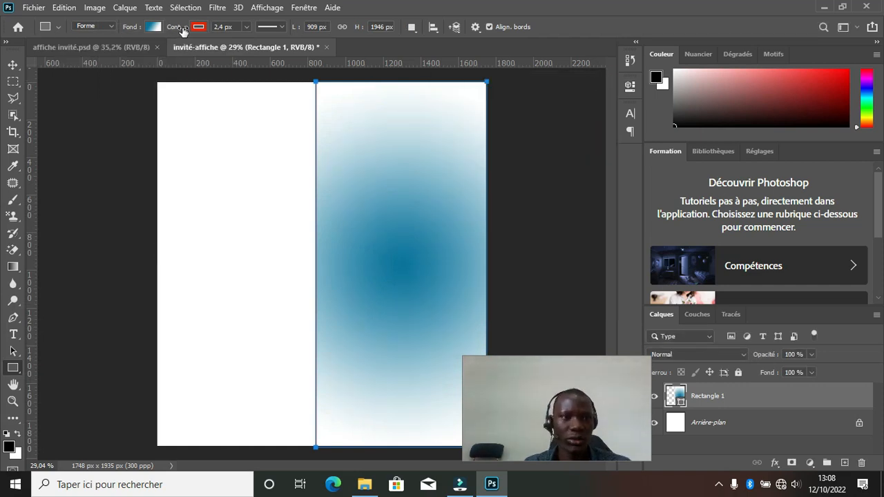
left_click_drag(176, 31, 179, 33)
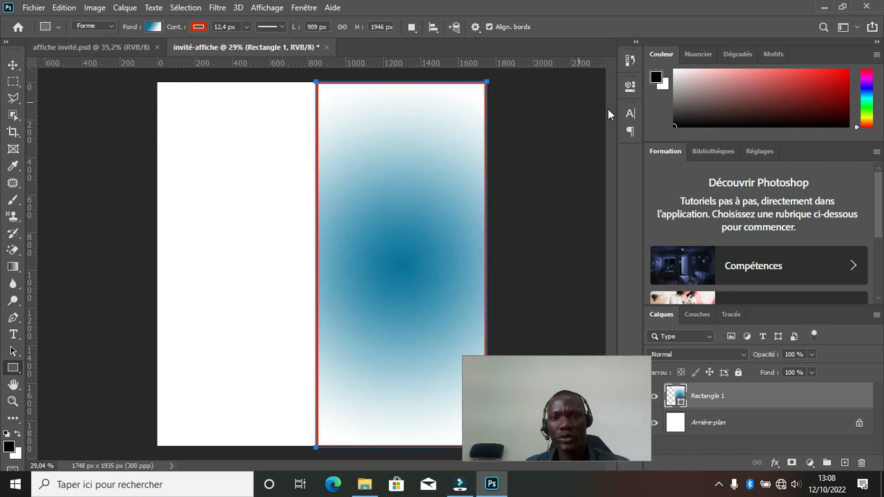
Stretch the panel past the canvas top, bottom and right edges, then open the Images folder.
left_click(12, 64)
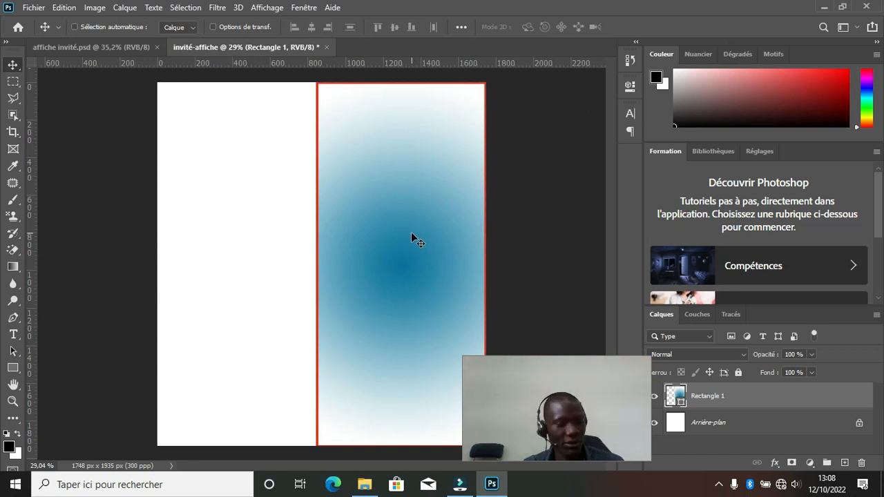
key("ctrl+t")
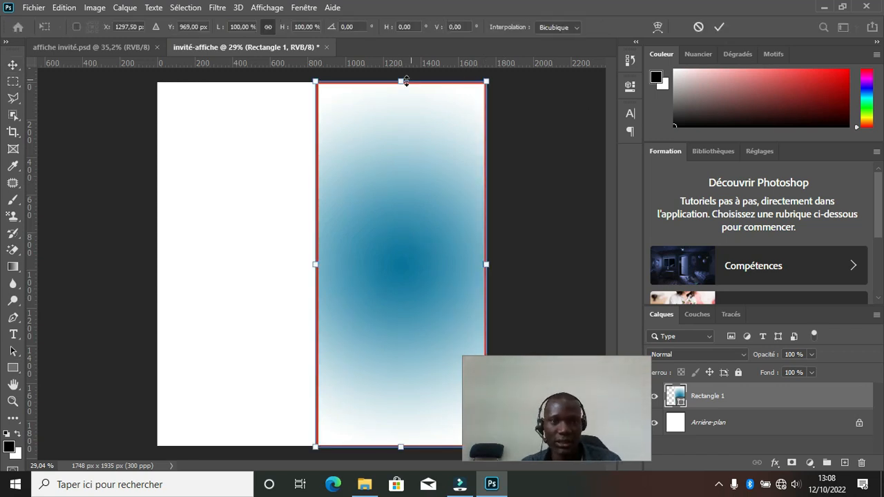
left_click_drag(400, 82, 400, 70)
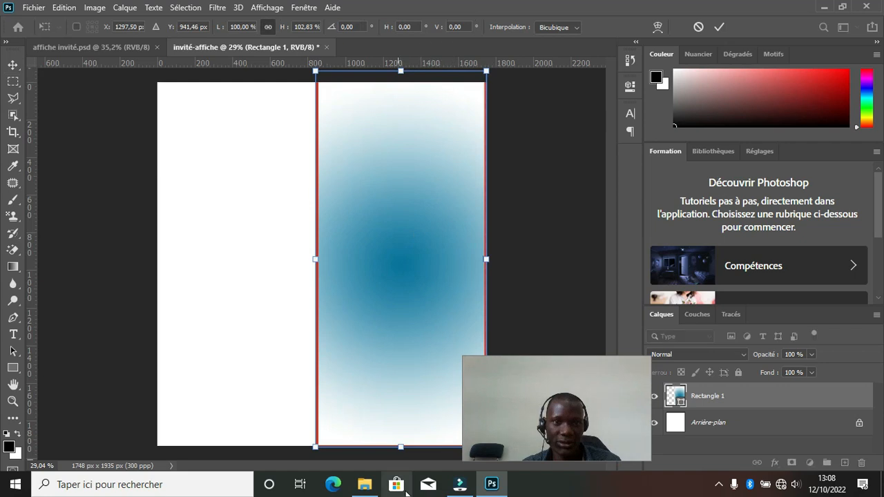
left_click_drag(399, 446, 401, 454)
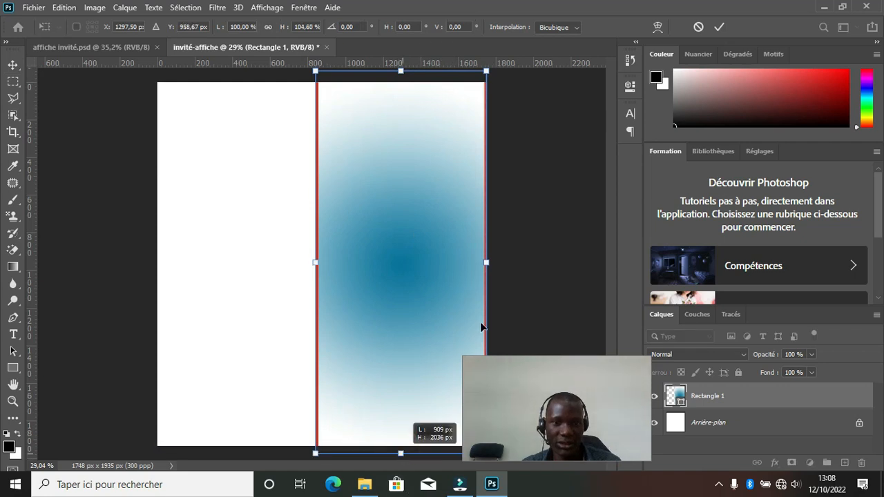
left_click_drag(487, 262, 502, 262)
left_click(719, 27)
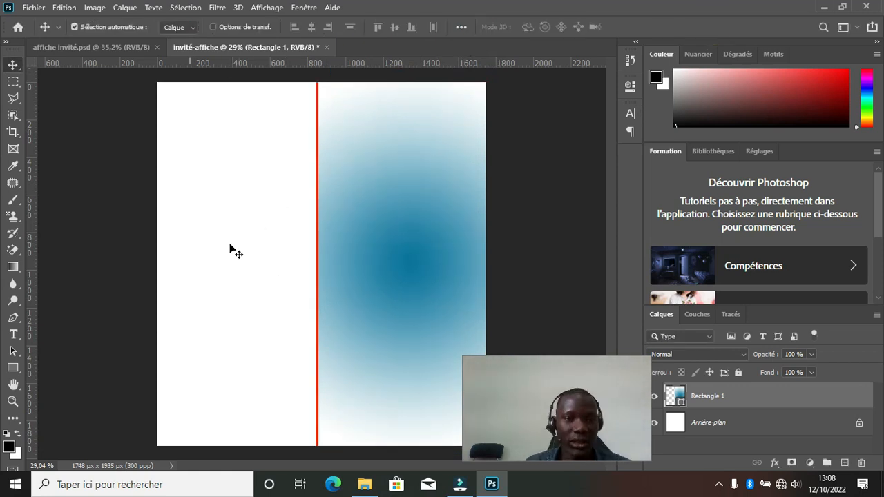
left_click(263, 268)
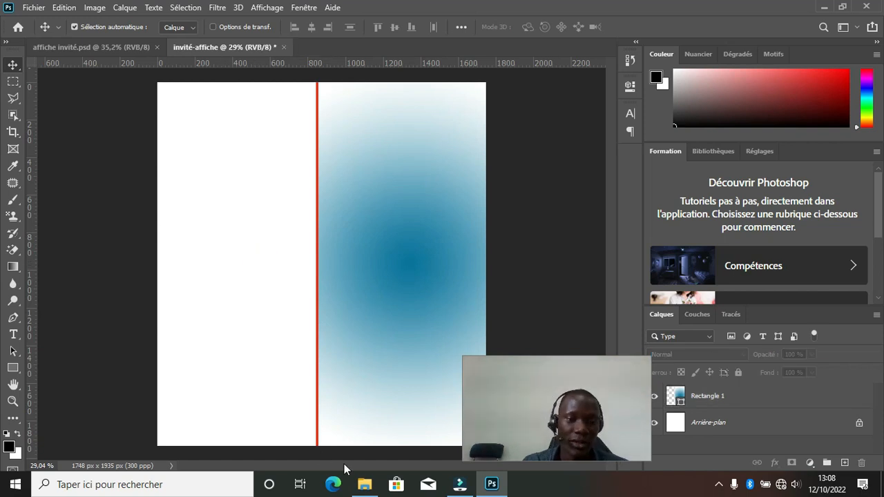
left_click(364, 484)
Drag the TEDx Dixinn portrait photo from Images onto the Photoshop canvas.
left_click(285, 350)
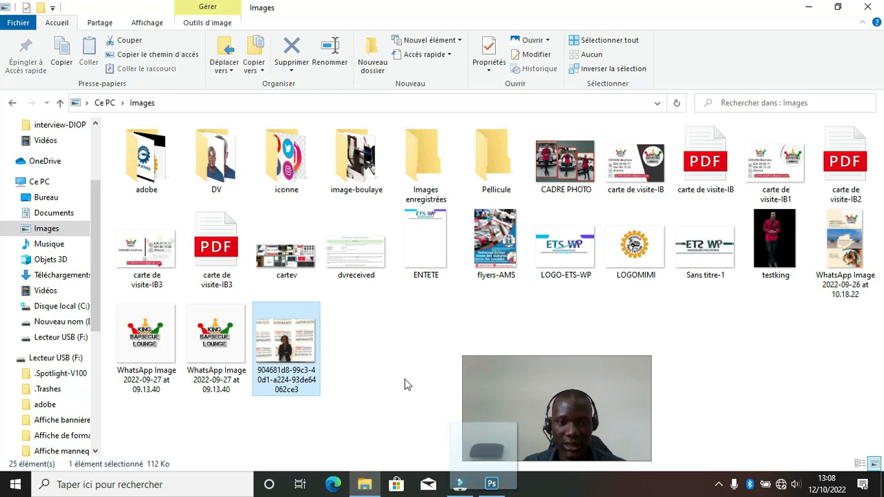
left_click_drag(487, 489, 235, 271)
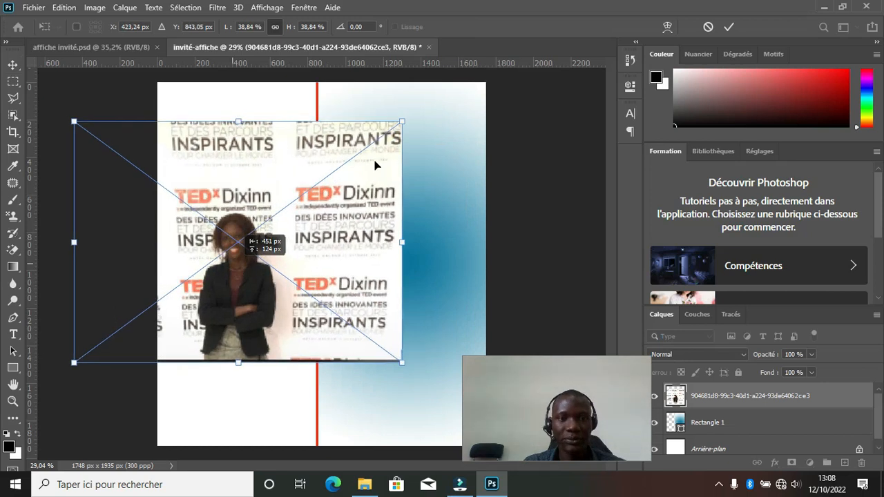
Place the photo and move its layer beneath the blue Rectangle 1 panel.
left_click(729, 26)
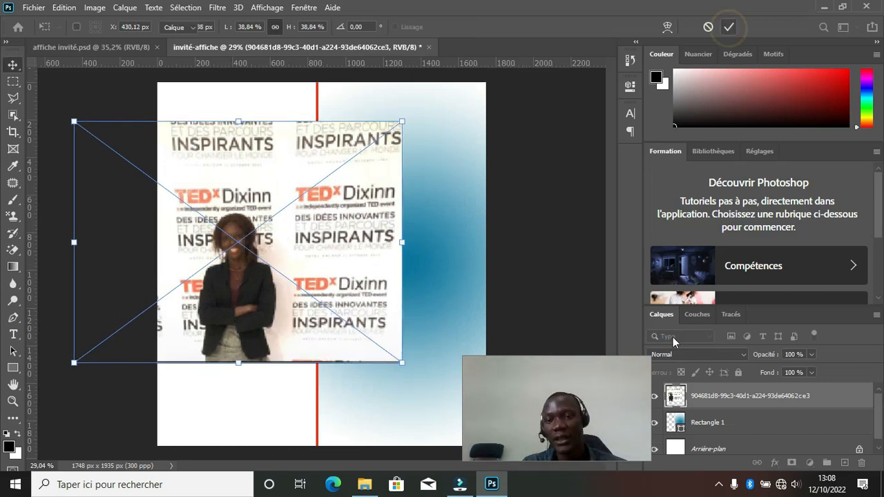
left_click_drag(522, 389, 125, 414)
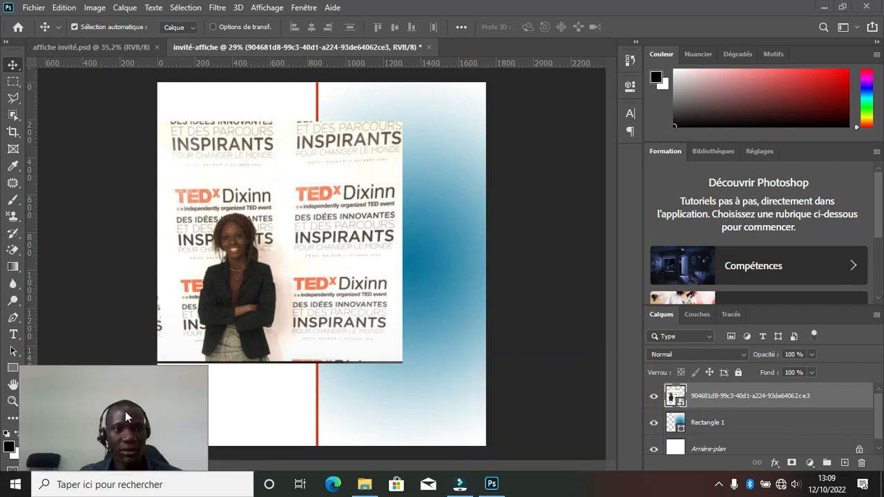
left_click(822, 397)
left_click_drag(837, 399, 770, 426)
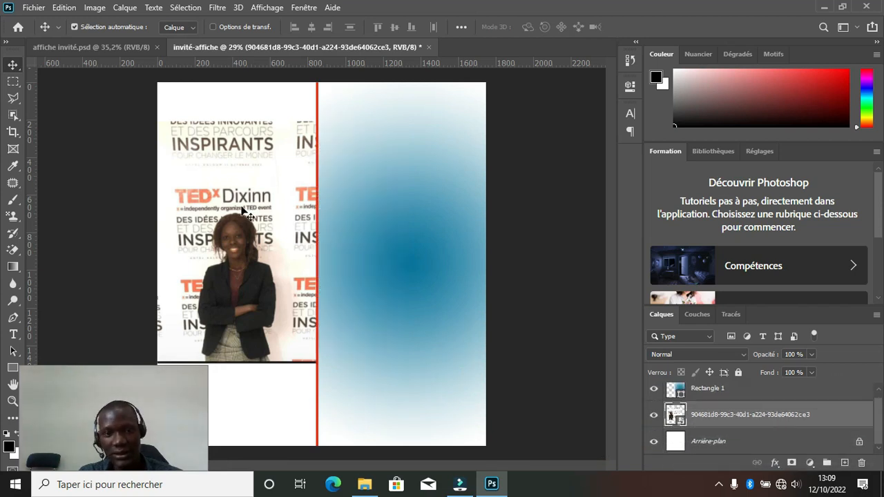
Scale the photo up to 83.68 % and position it to fill the poster's left side.
key("ctrl")
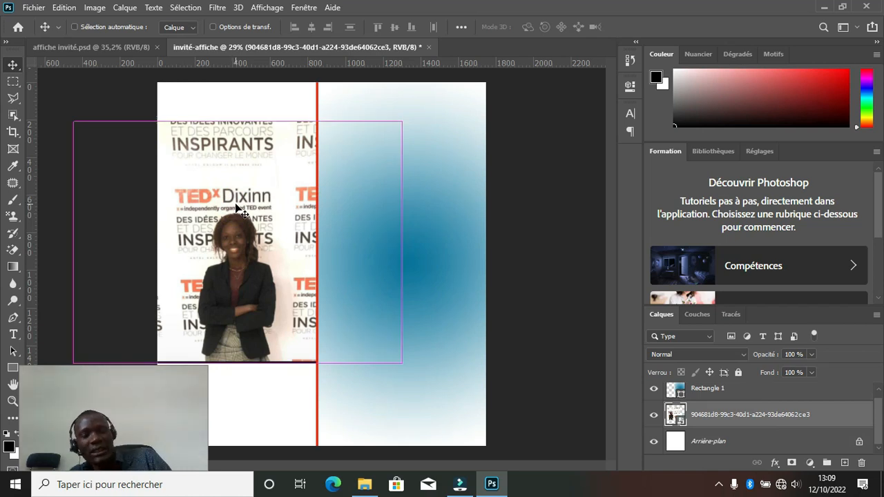
key("ctrl+t")
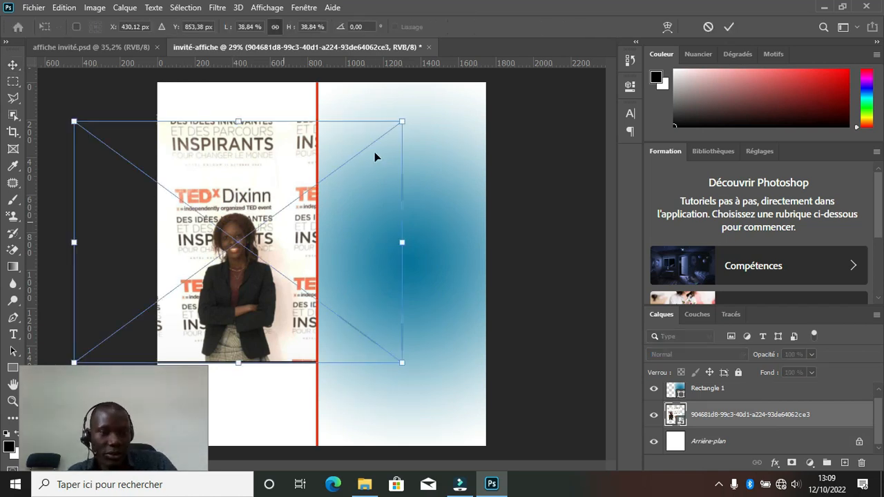
left_click_drag(403, 123, 566, 45)
left_click_drag(243, 314, 247, 295)
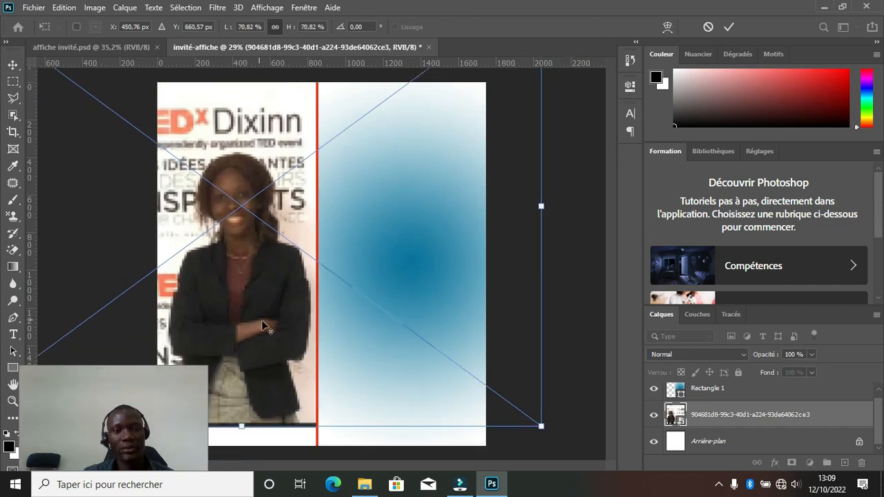
scroll(266, 323, "down", 3)
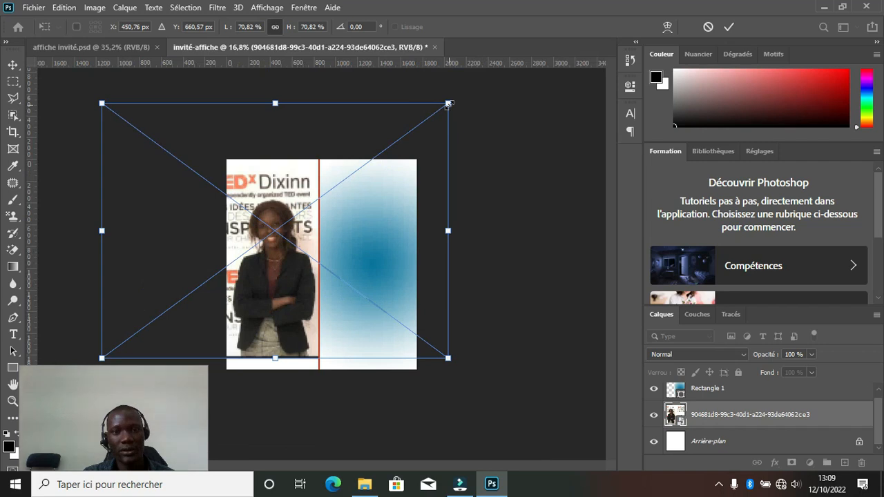
left_click_drag(449, 102, 480, 80)
left_click_drag(275, 294, 275, 291)
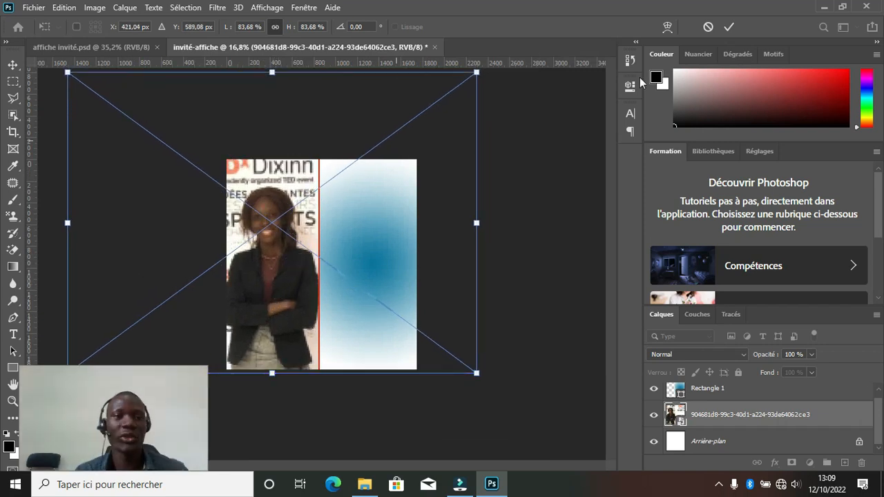
key("Return")
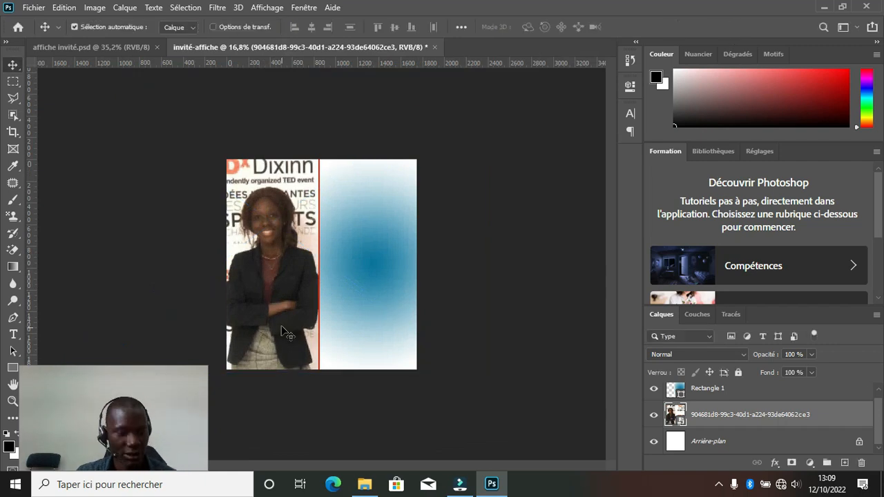
key("ctrl+plus")
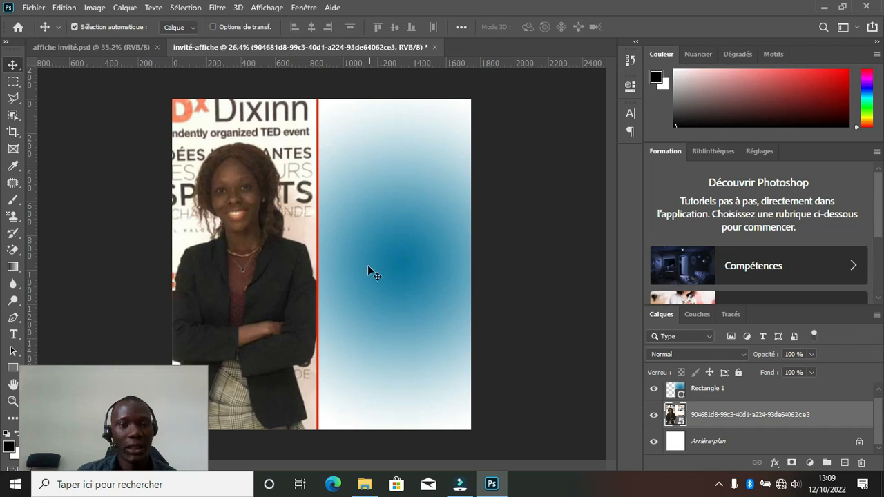
Draw a small rounded rectangle over the lower part of the photo.
left_click(250, 313)
left_click(99, 270)
left_click(12, 368)
left_click_drag(194, 299, 280, 320)
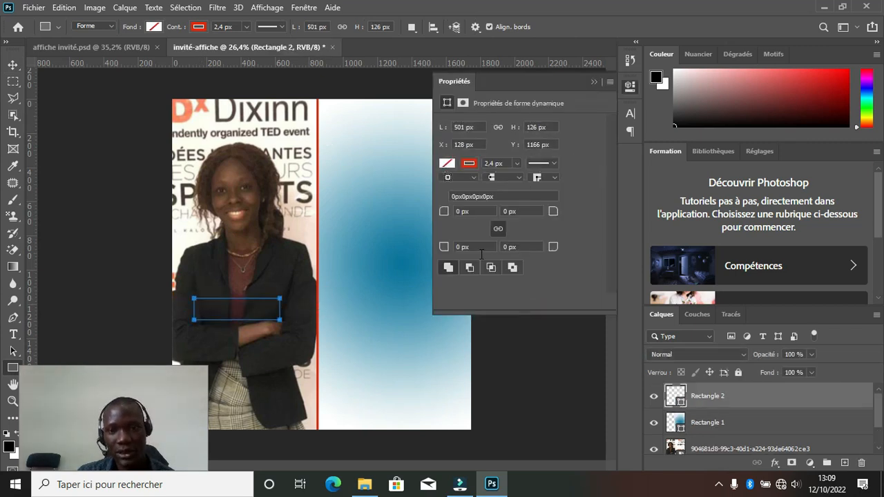
left_click(447, 212)
left_click_drag(449, 215, 454, 218)
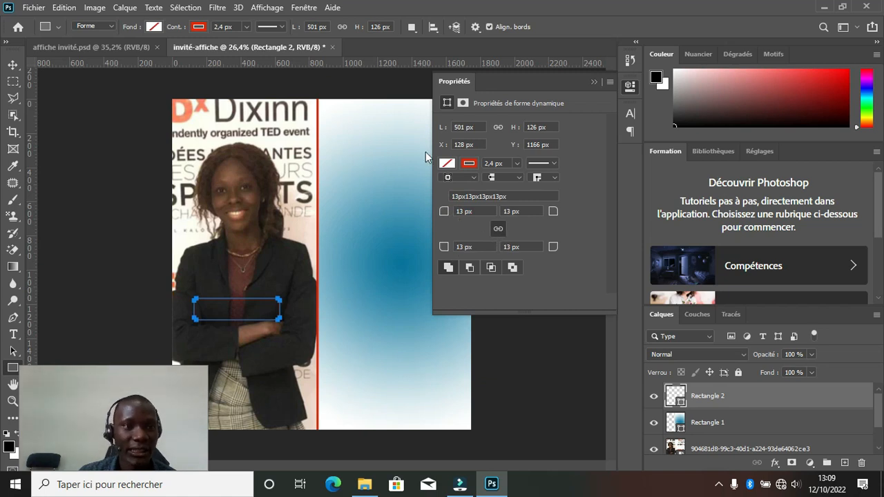
Give the box an 11,4 px yellow outline and 22 px corner radii.
left_click(195, 28)
left_click(141, 94)
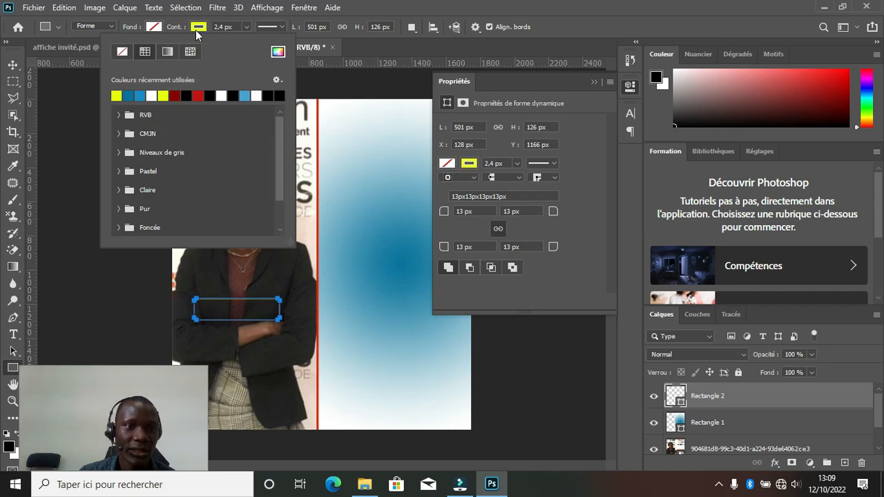
left_click(176, 31)
left_click_drag(176, 31, 183, 31)
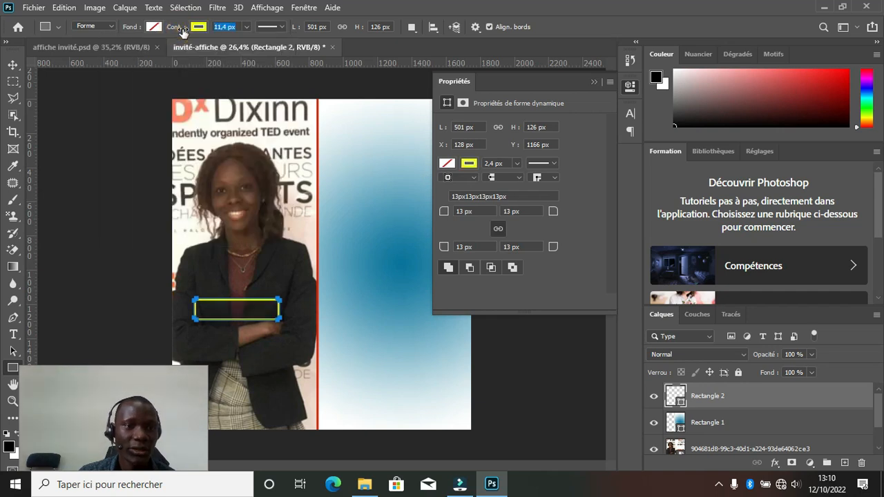
left_click(10, 67)
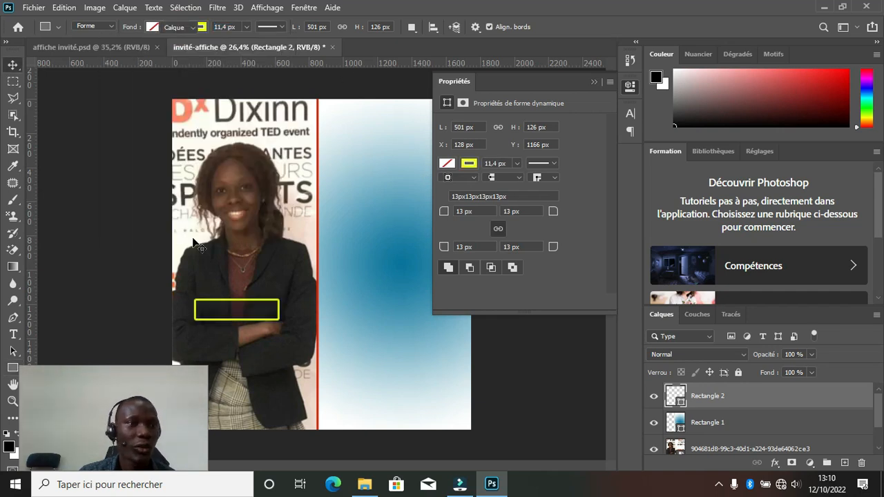
left_click_drag(446, 216, 446, 216)
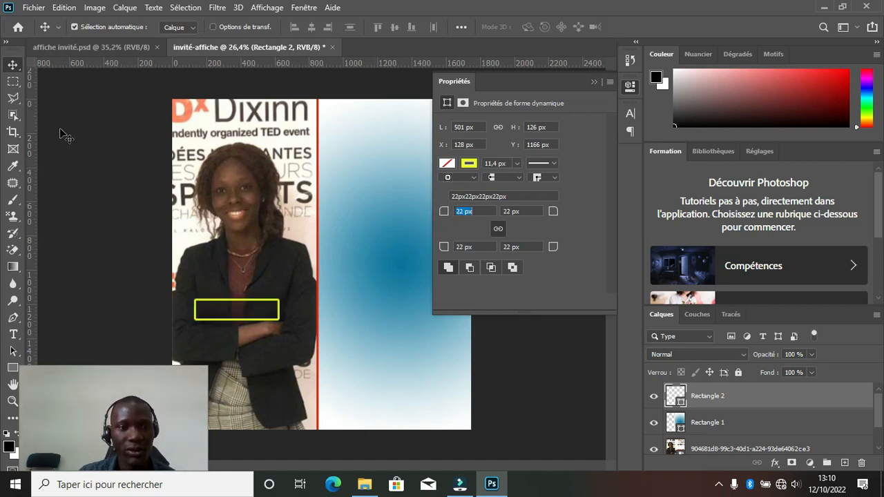
left_click(115, 253)
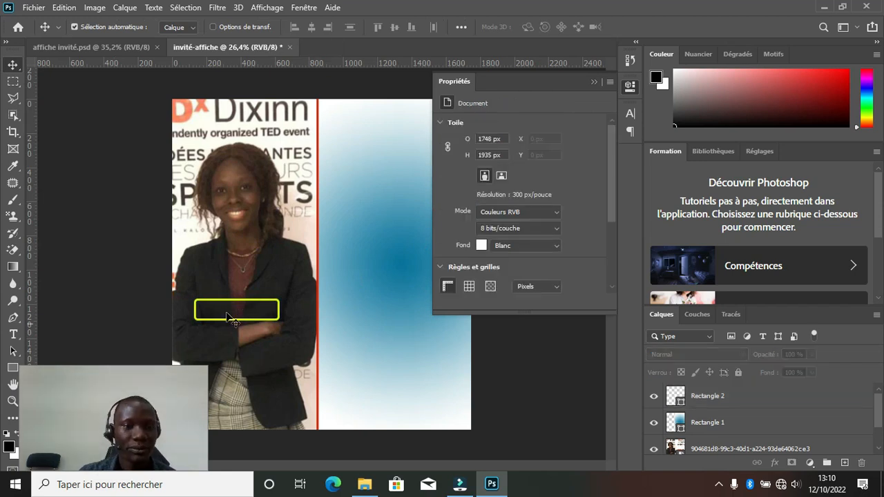
left_click(134, 262)
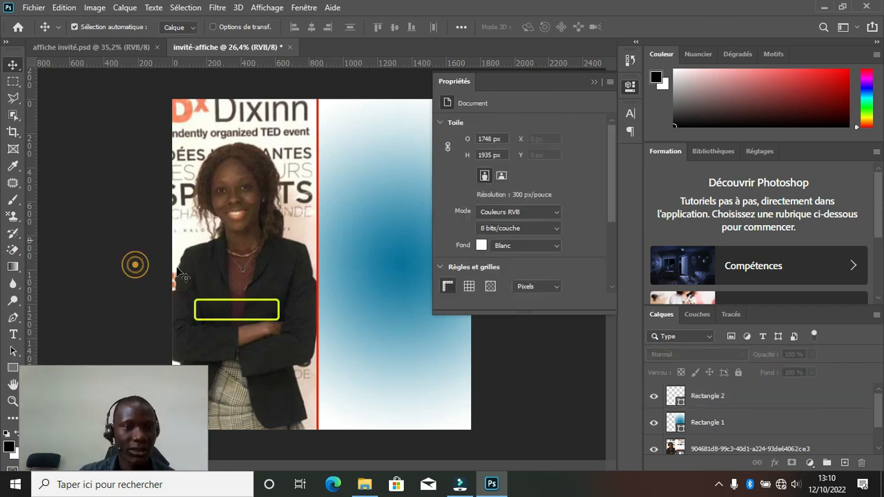
Add yellow bold 'Sur' text above the yellow box and Alt-drag a copy into the box.
left_click(13, 334)
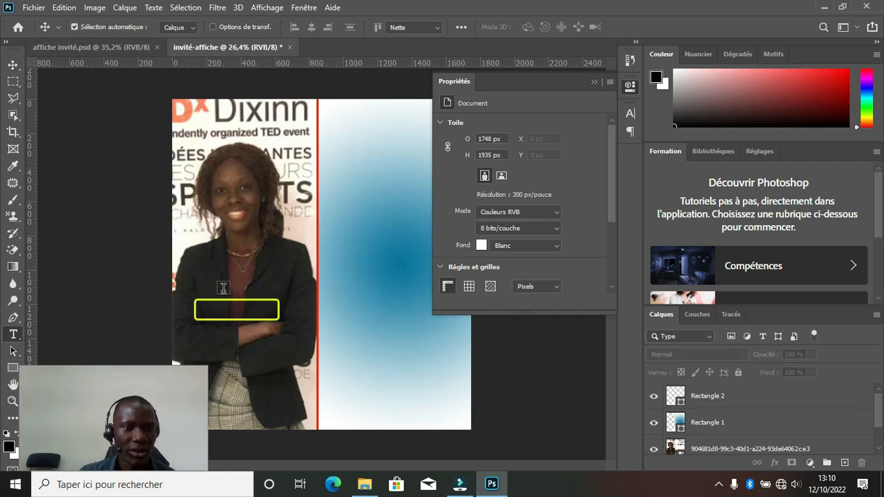
left_click(256, 289)
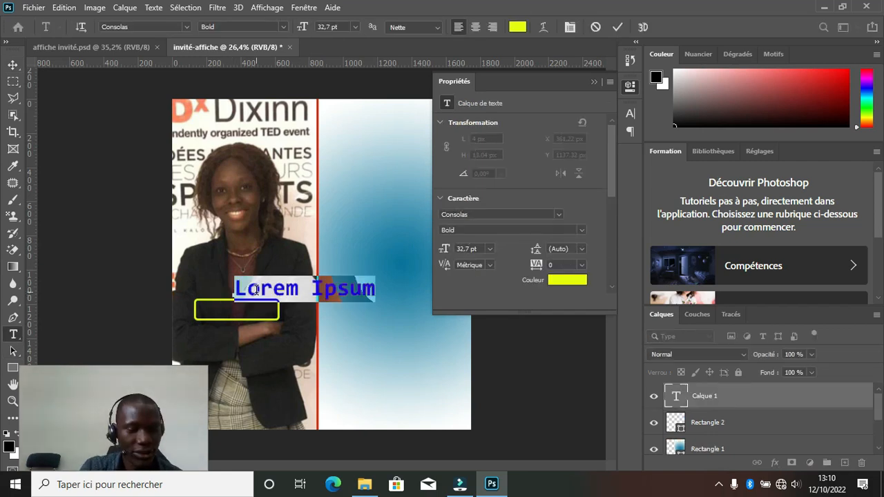
type("Sur")
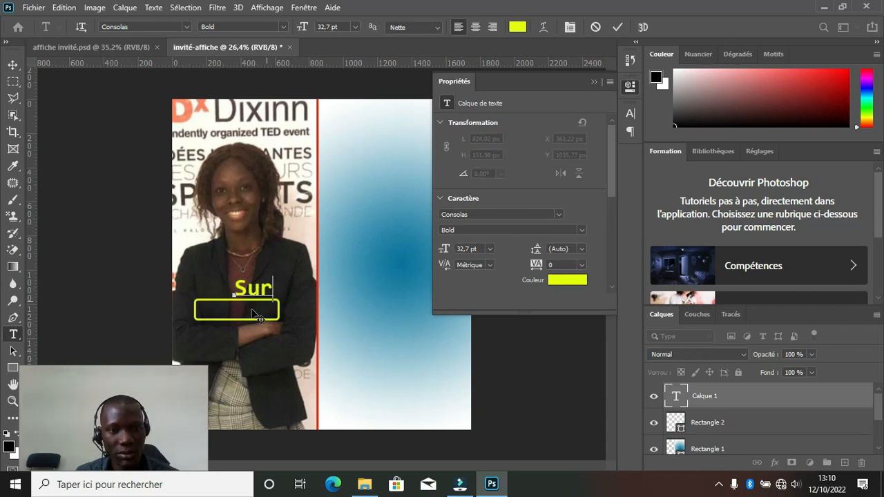
left_click_drag(257, 314, 242, 312)
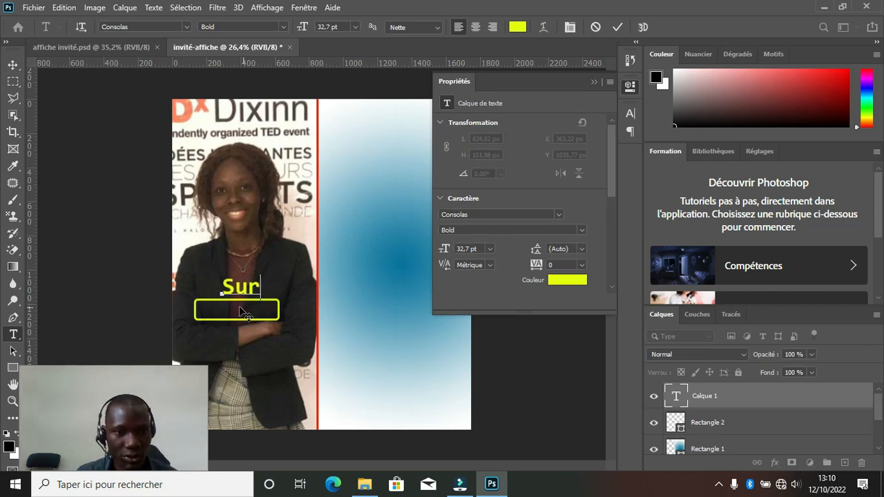
left_click(617, 26)
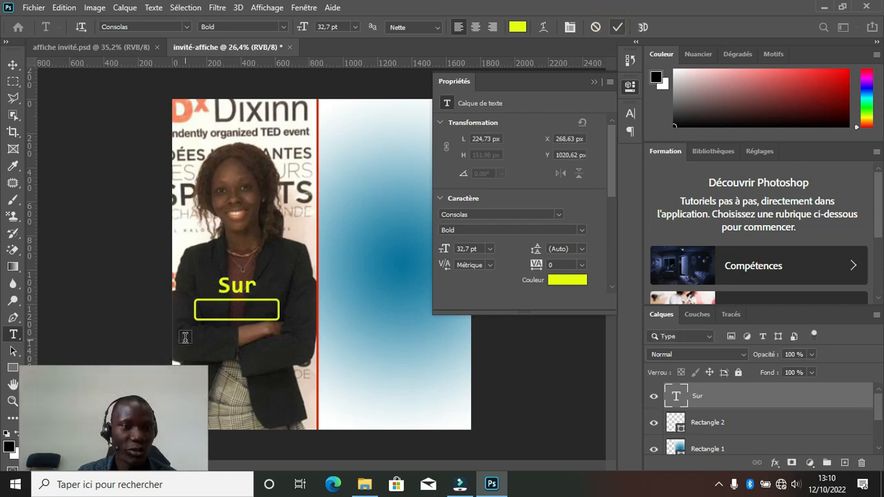
left_click(12, 65)
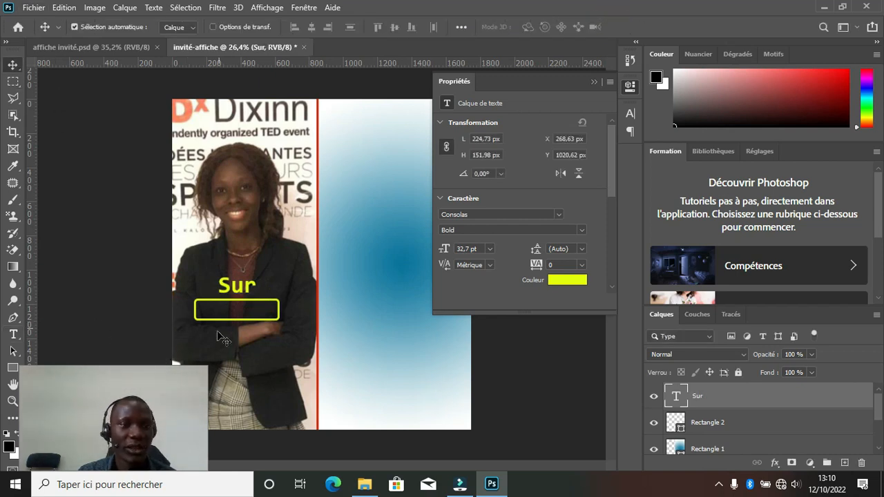
scroll(250, 314, "up", 3)
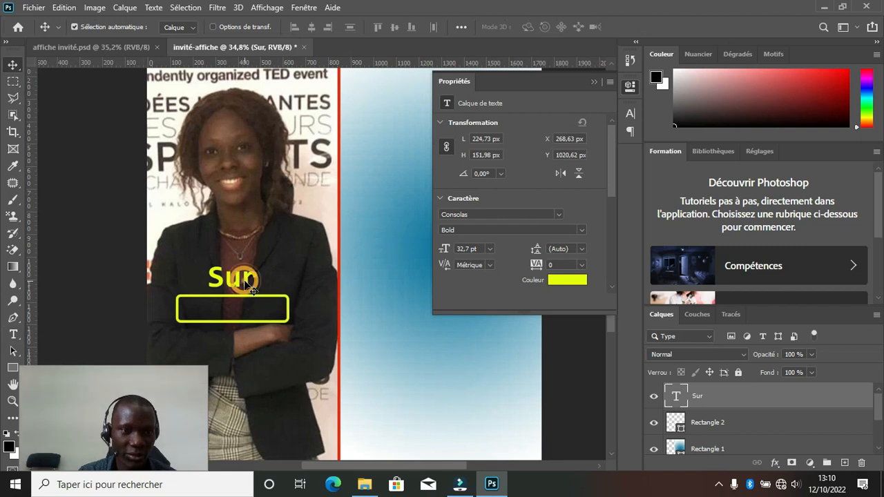
left_click_drag(246, 291, 248, 312)
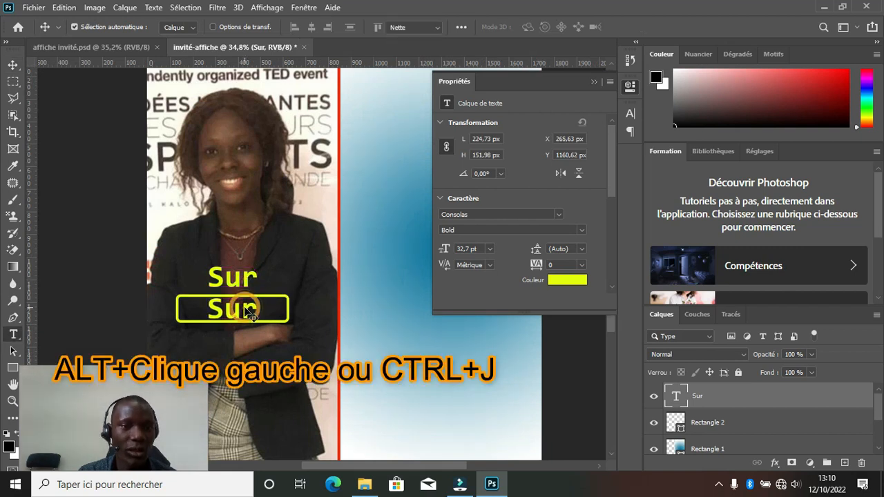
Retype the copied text as 'Lancytv24' and shift it left into the yellow box.
double_click(249, 312)
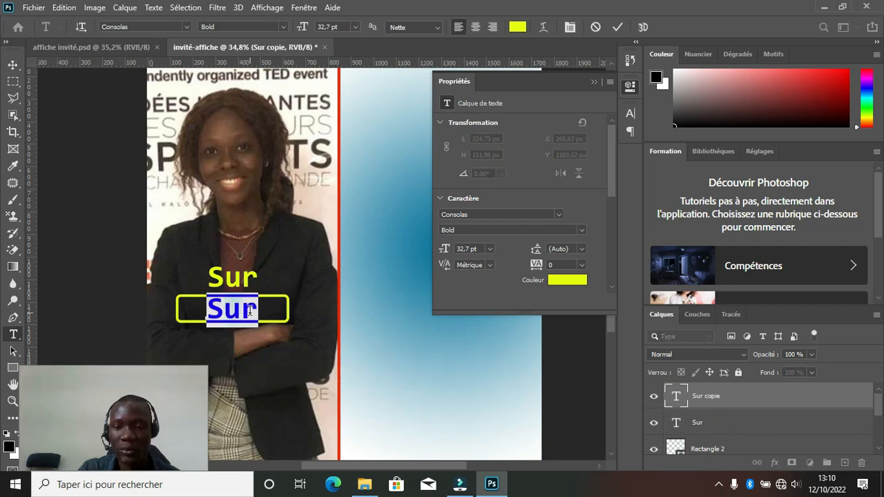
type("Lancy")
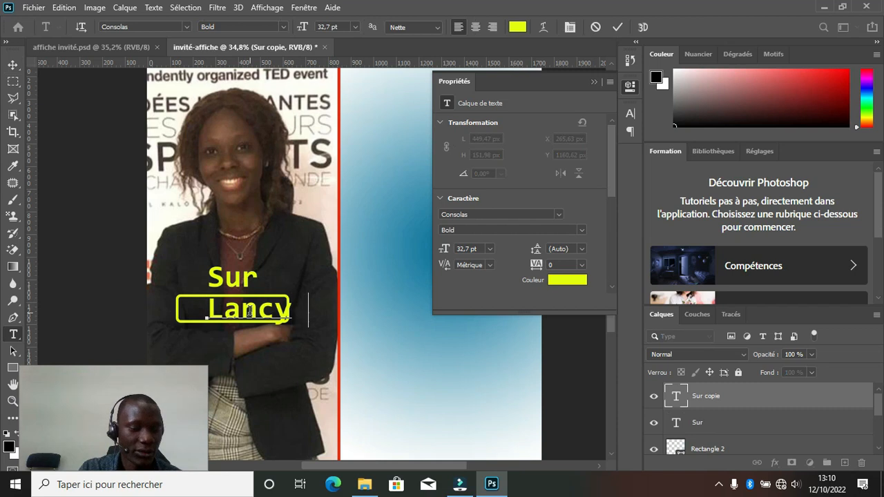
type("TV")
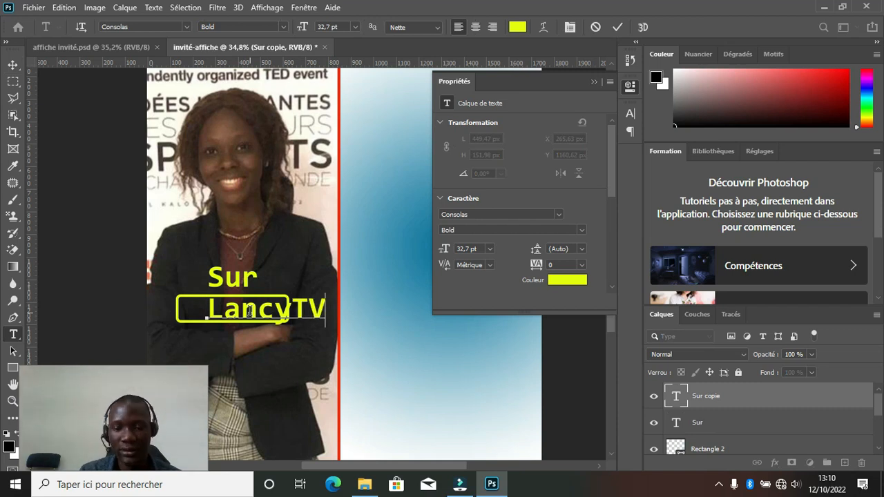
key("BackSpace")
key("BackSpace")
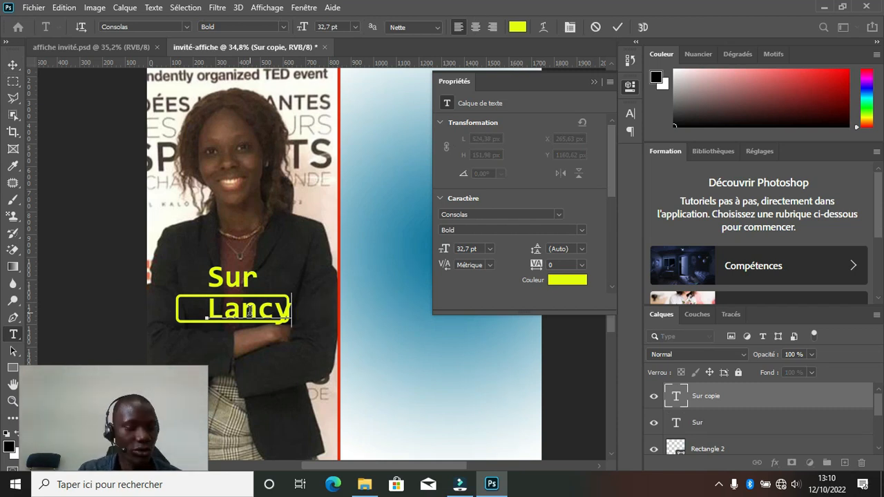
type("tv")
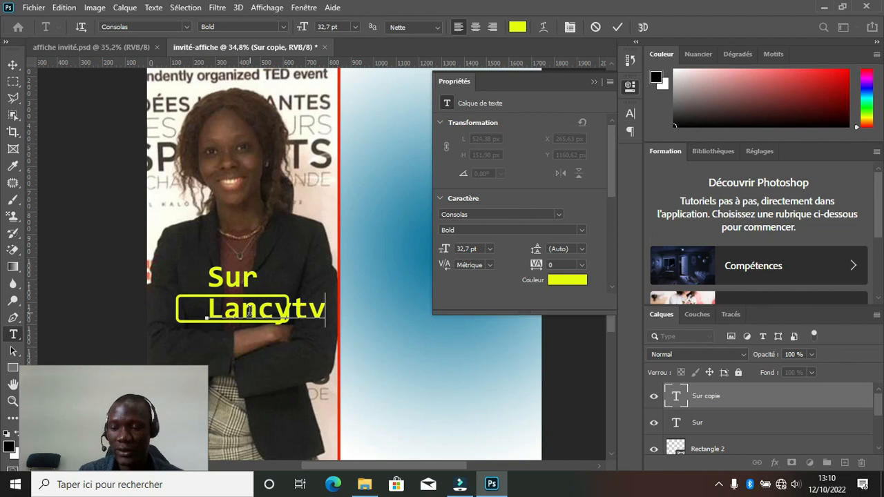
type("24")
left_click_drag(269, 354, 245, 345)
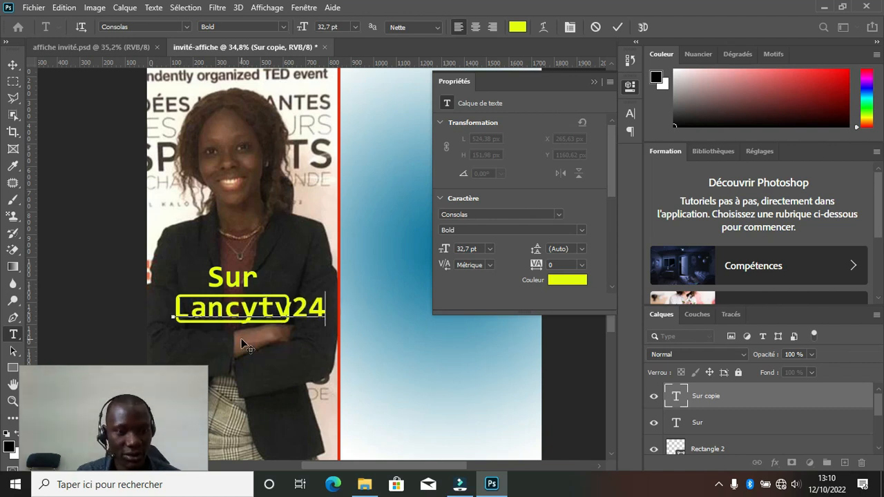
left_click(619, 26)
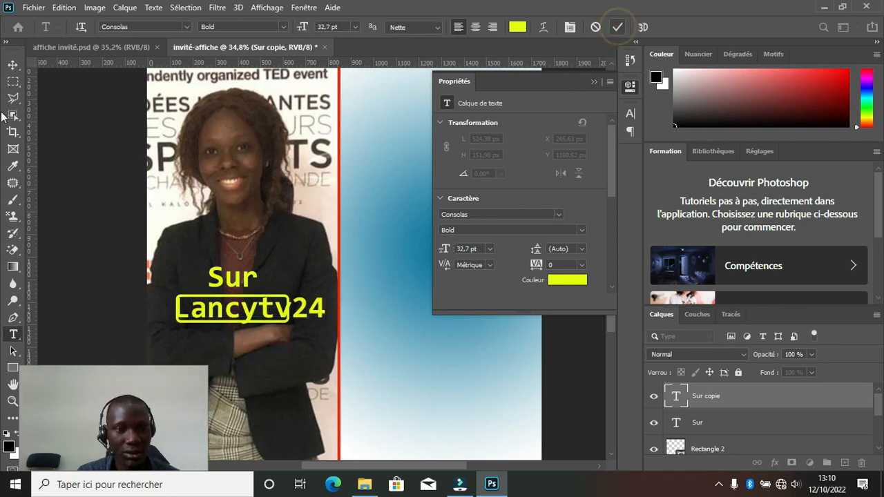
key("v")
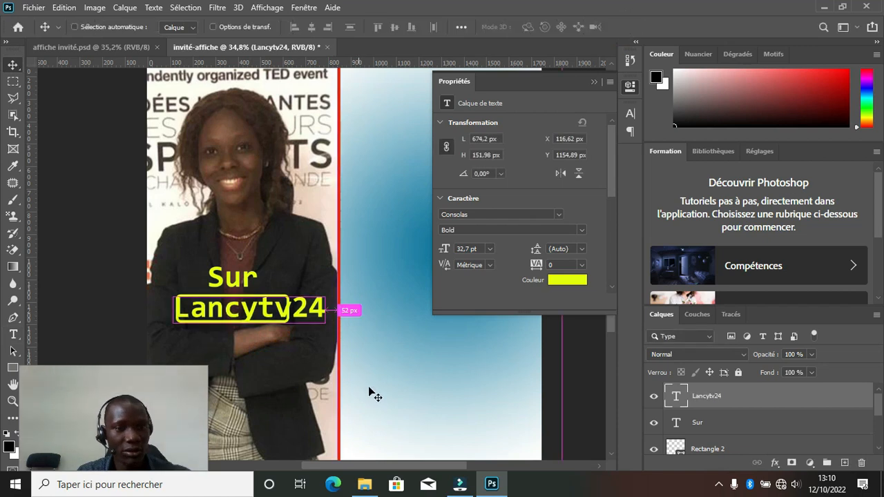
Scale 'Lancytv24' down to 22,85 pt so it fits inside the outline.
key("ctrl+t")
left_click_drag(319, 298, 289, 299)
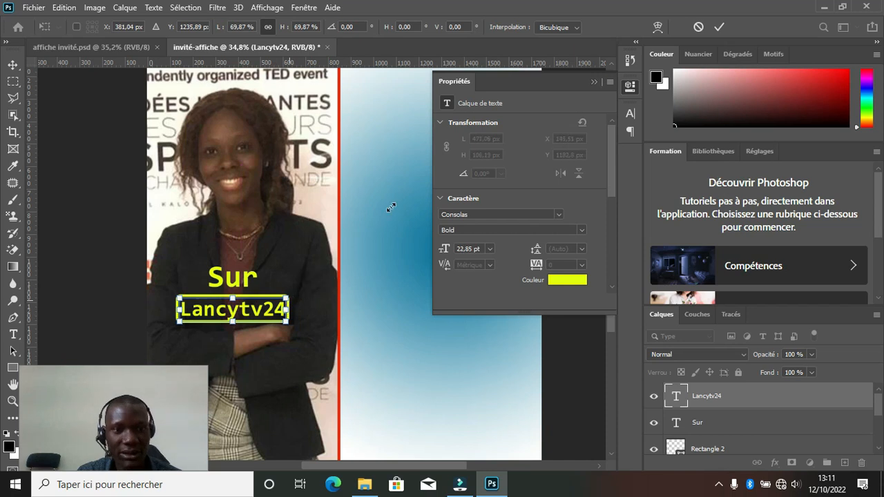
left_click(719, 27)
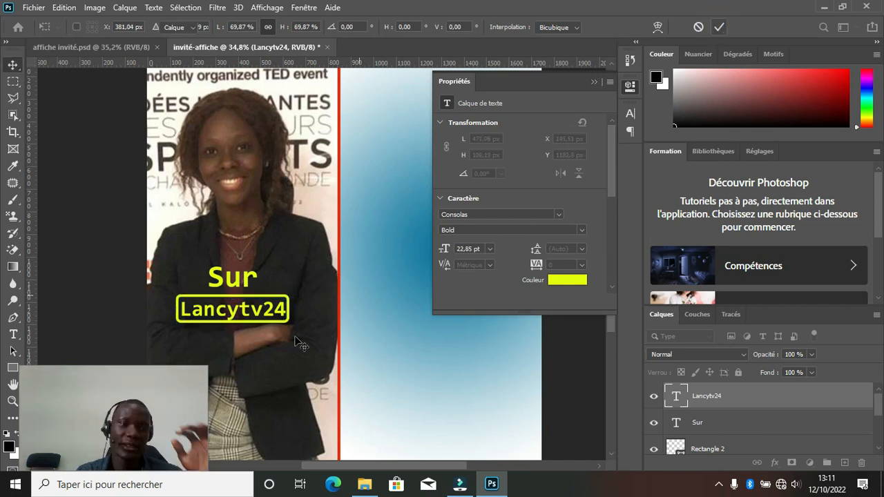
left_click(592, 82)
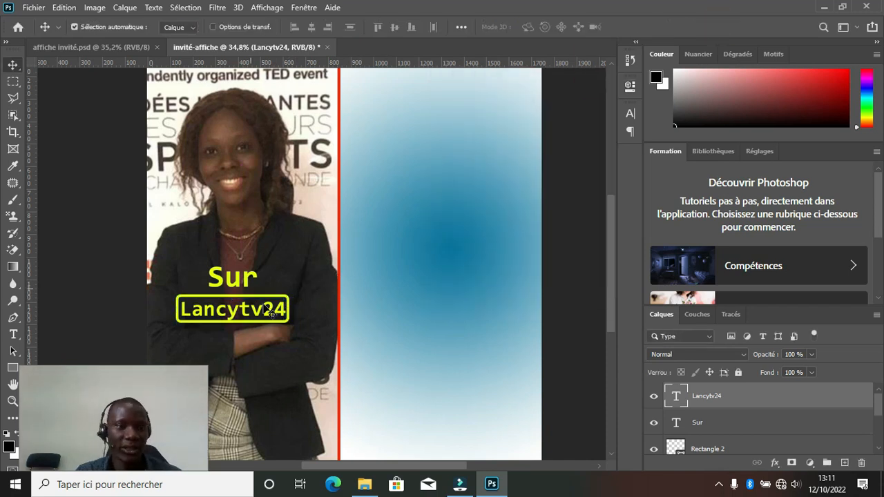
scroll(399, 127, "down", 2)
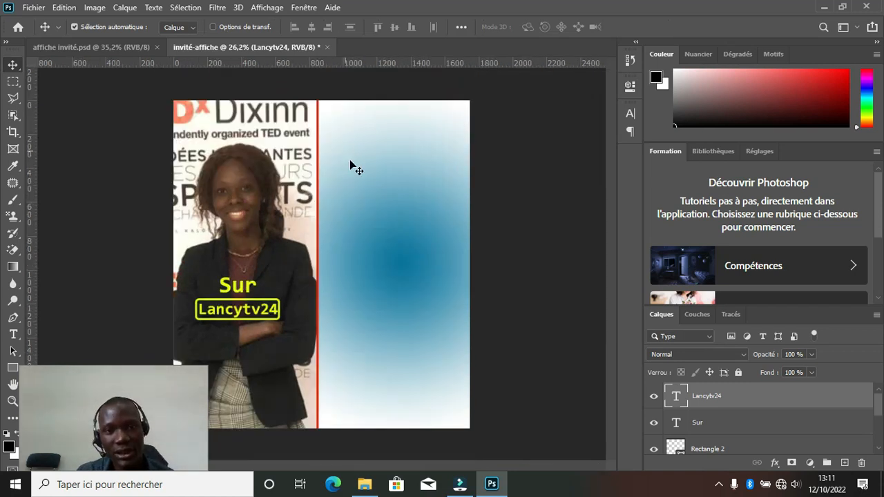
Alt-drag a copy of 'Sur' into the top of the blue panel and retype it as 'LUNDI'.
left_click(250, 290)
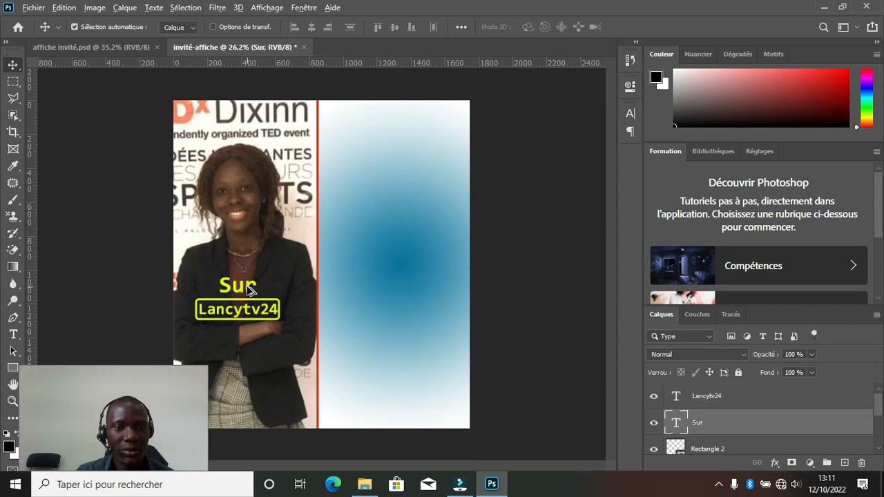
left_click_drag(290, 241, 358, 177)
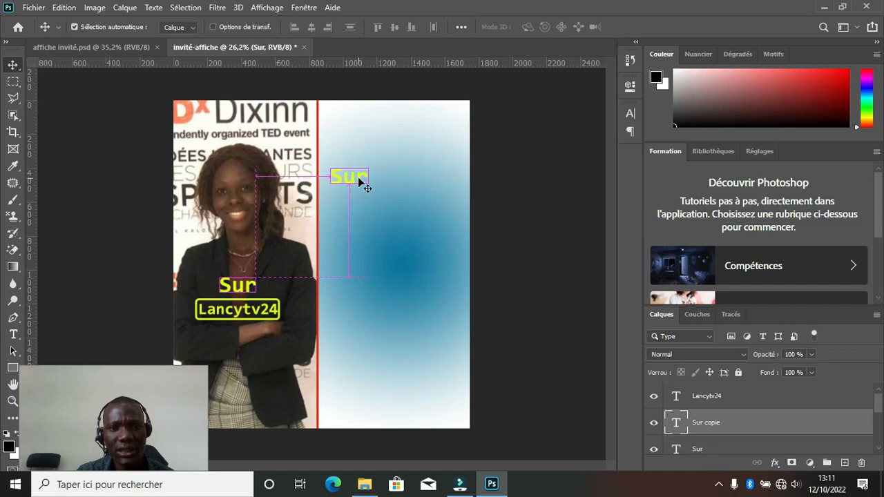
double_click(358, 177)
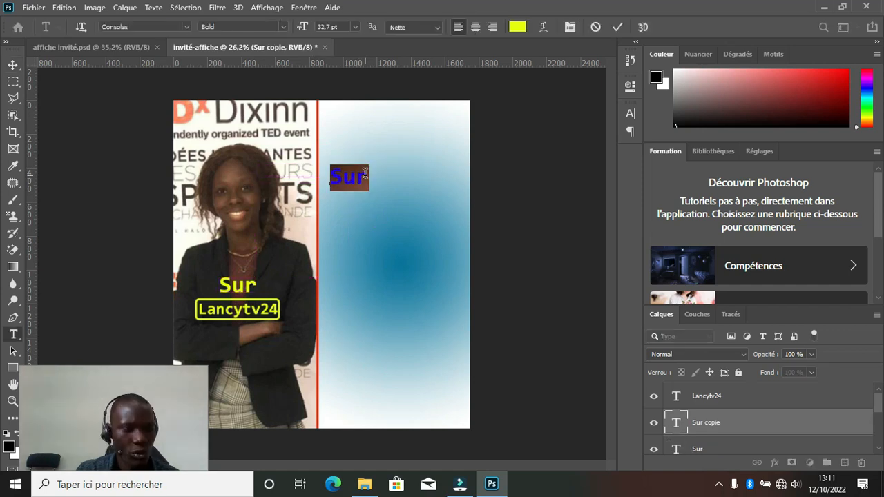
type("LUNI")
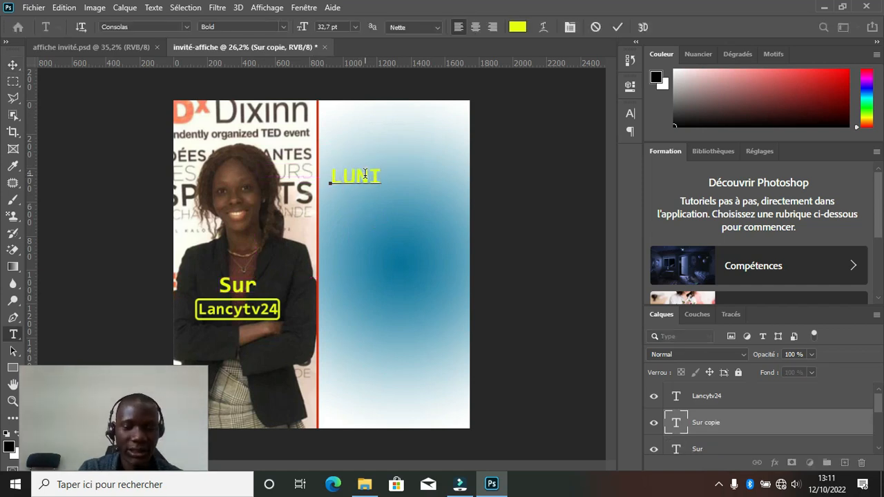
key("BackSpace")
type("DI")
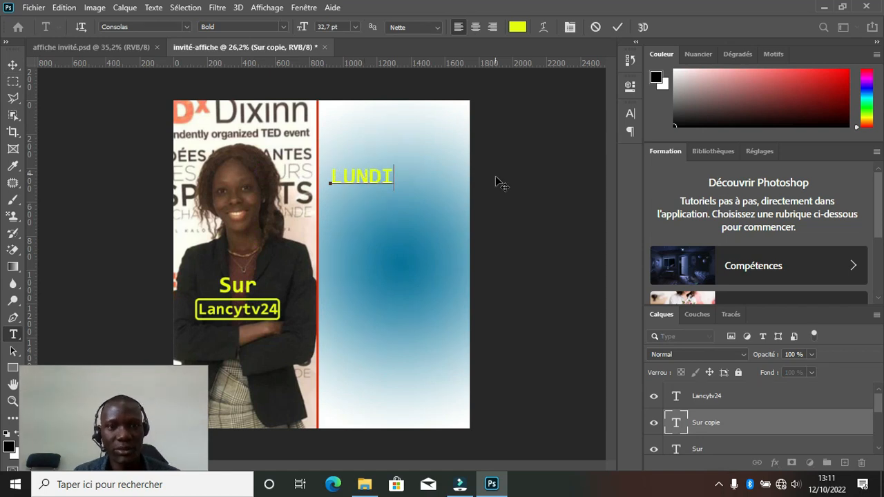
Colour the LUNDI text red (#dd1125) and commit it.
double_click(351, 176)
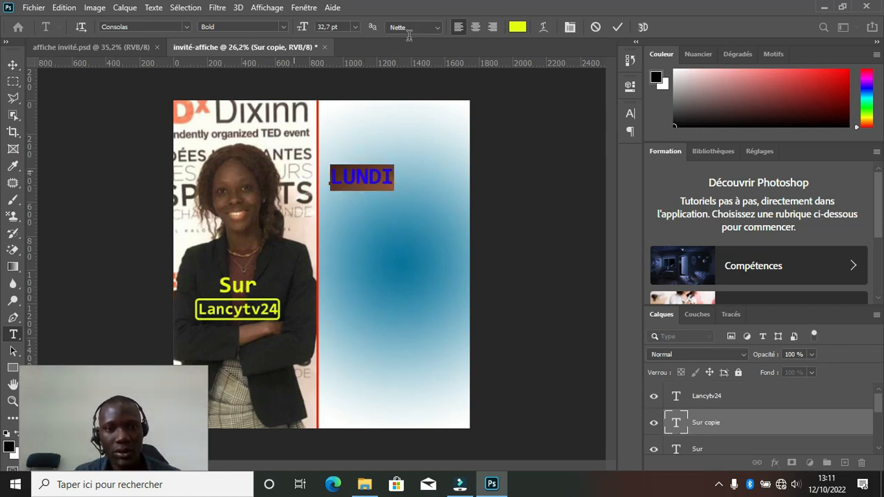
left_click(515, 27)
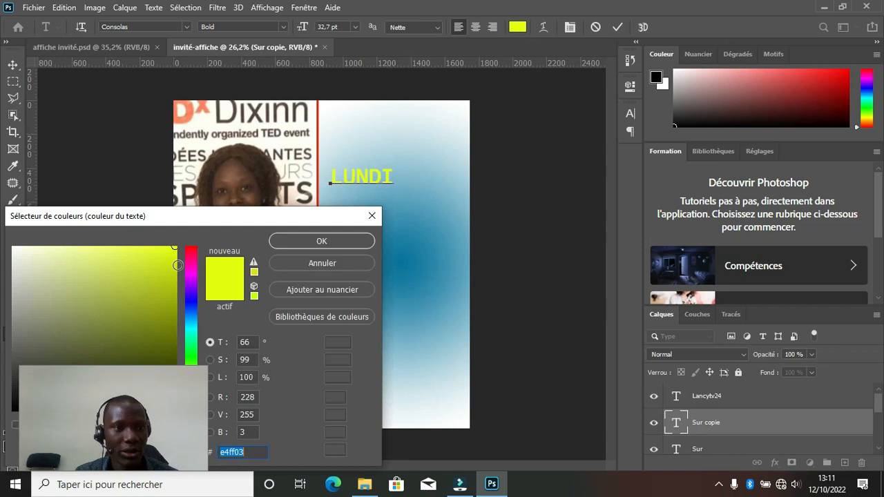
left_click(191, 250)
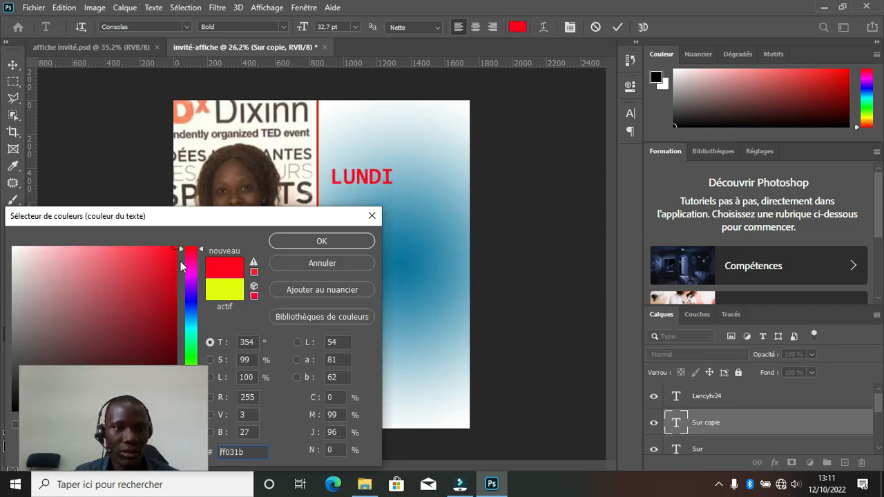
left_click_drag(177, 256, 163, 261)
left_click(304, 239)
left_click(618, 27)
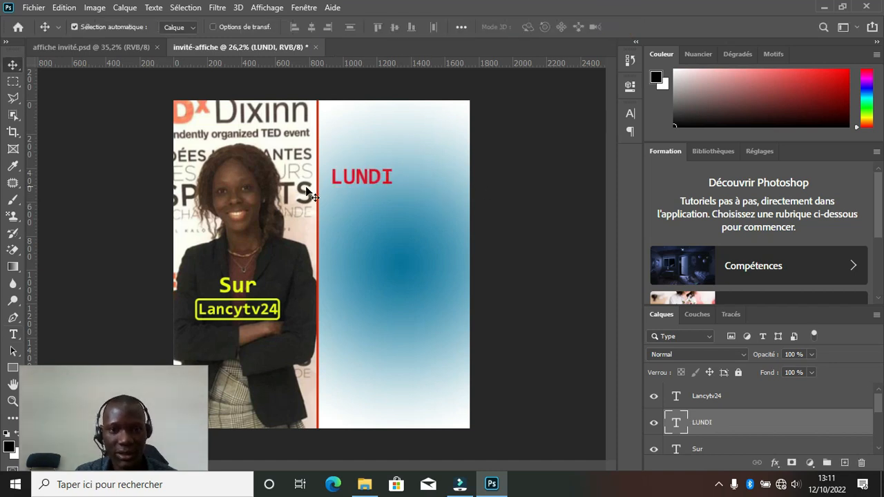
Draw a small red-outlined box beside LUNDI with rounded corners and a thicker outline.
left_click(93, 190)
left_click(12, 367)
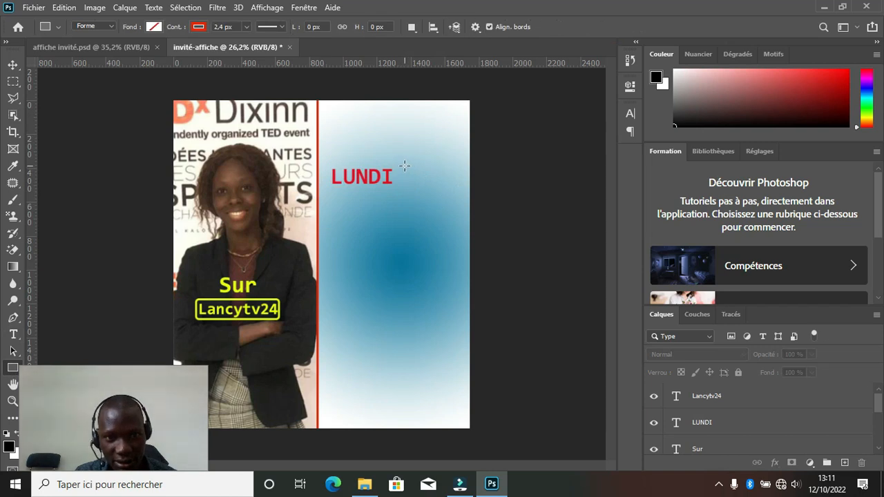
left_click_drag(405, 166, 440, 183)
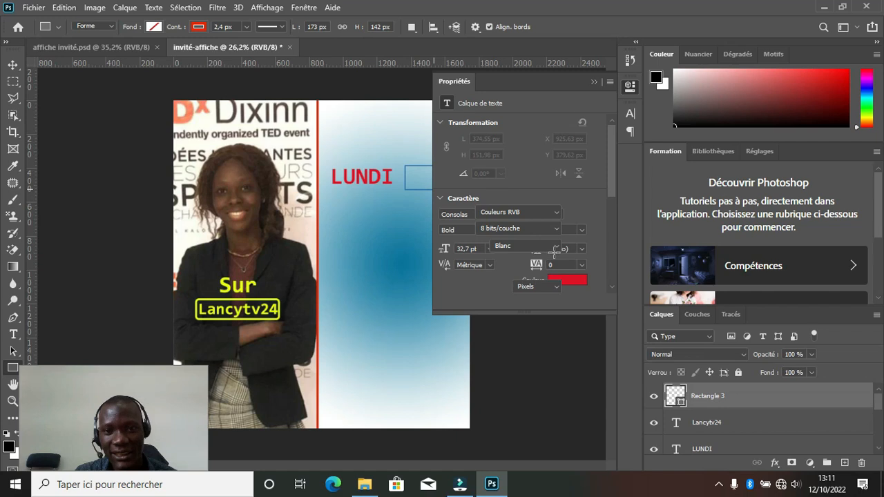
left_click_drag(444, 212, 458, 216)
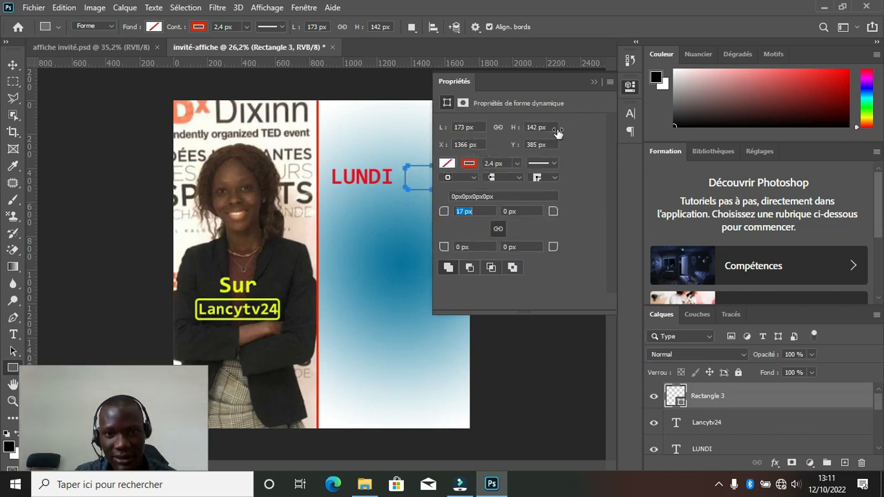
left_click(594, 83)
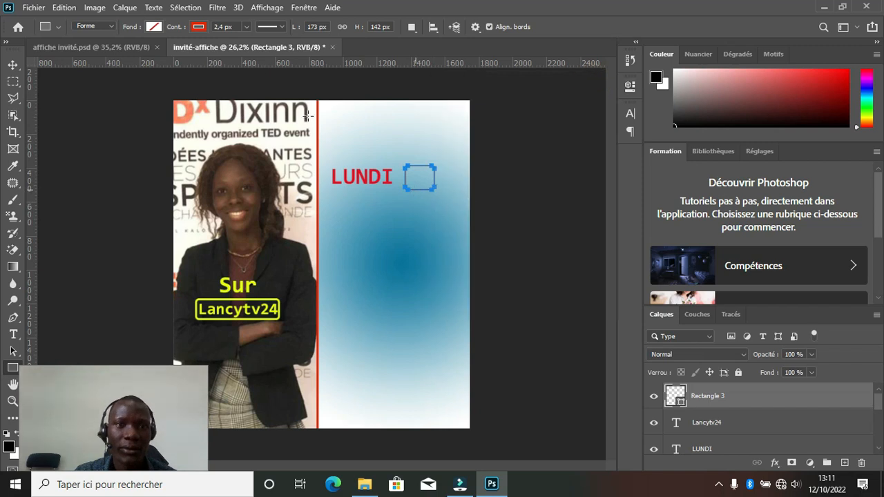
left_click_drag(175, 30, 178, 30)
Duplicate the 'Sur' text into the box and retype it as a yellow '15'.
left_click(14, 65)
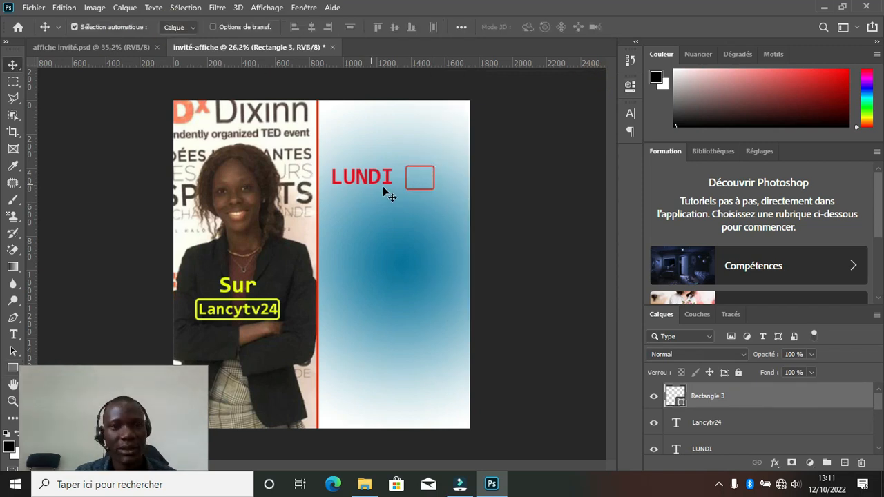
left_click(252, 292)
left_click_drag(263, 274, 429, 184)
left_click_drag(429, 184, 430, 183)
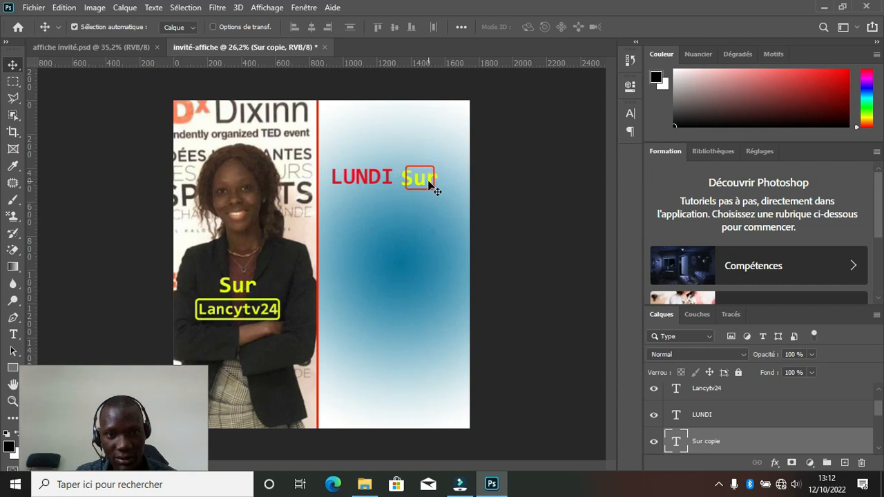
key("t")
double_click(429, 179)
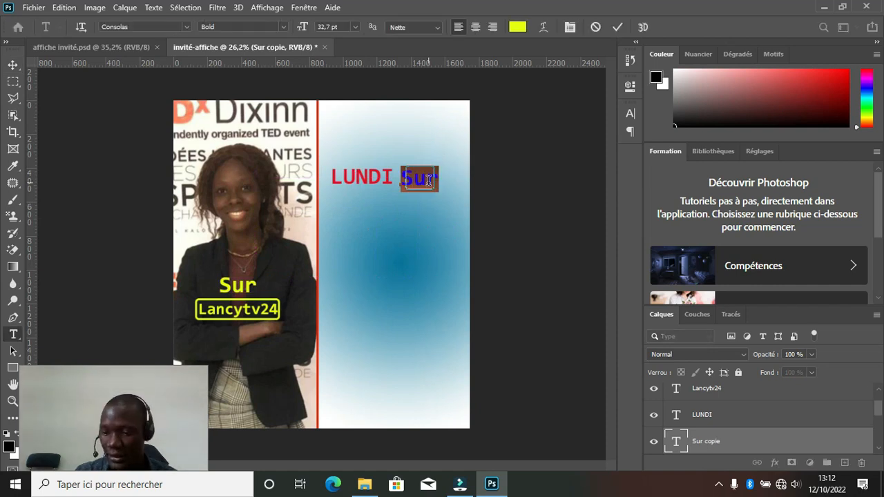
type("15")
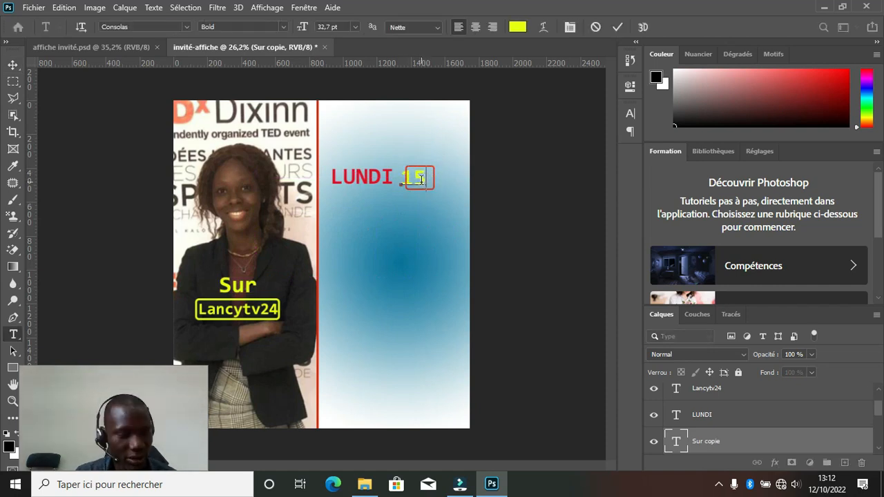
left_click(421, 199)
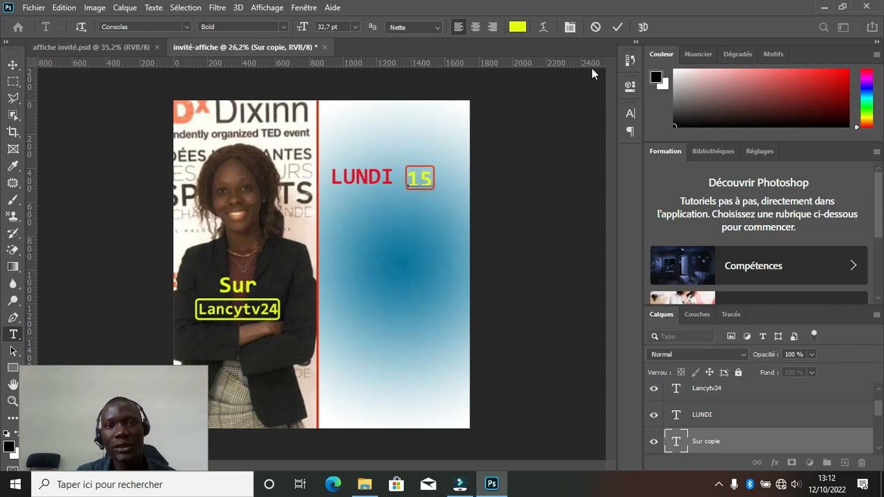
left_click(618, 27)
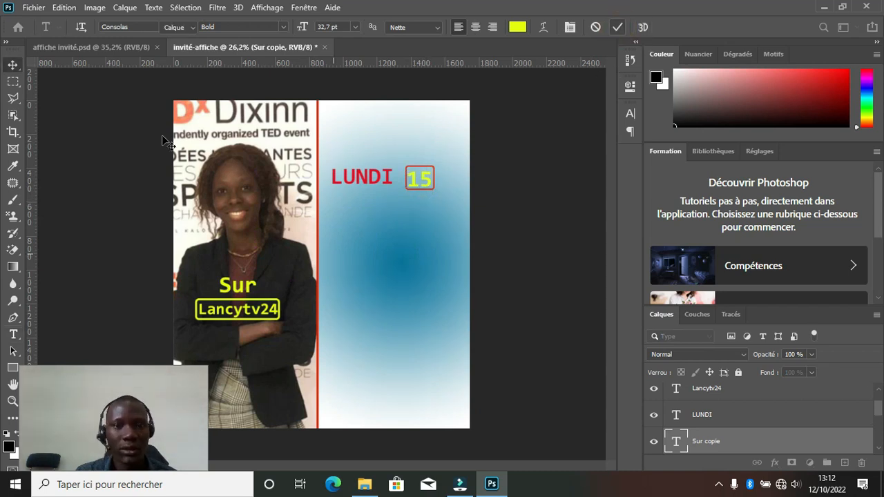
key("v")
left_click(82, 140)
left_click(125, 177)
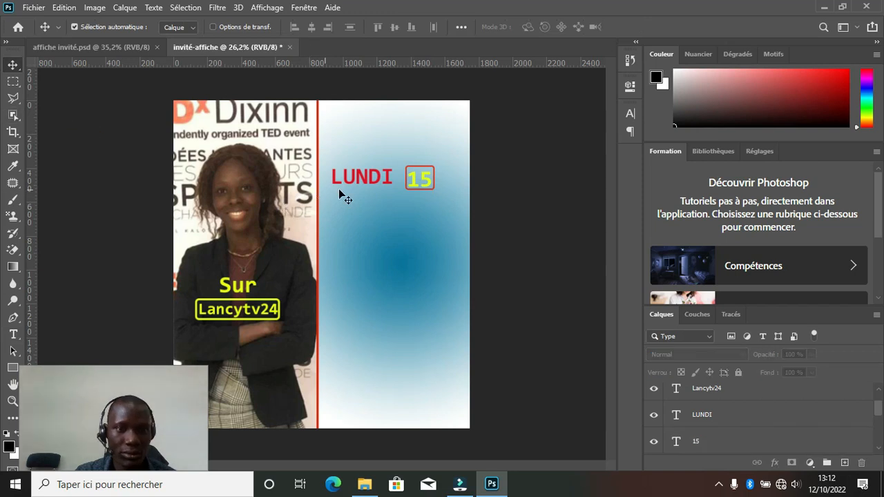
Draw a thin red bar under LUNDI running to the 15 box.
left_click(13, 367)
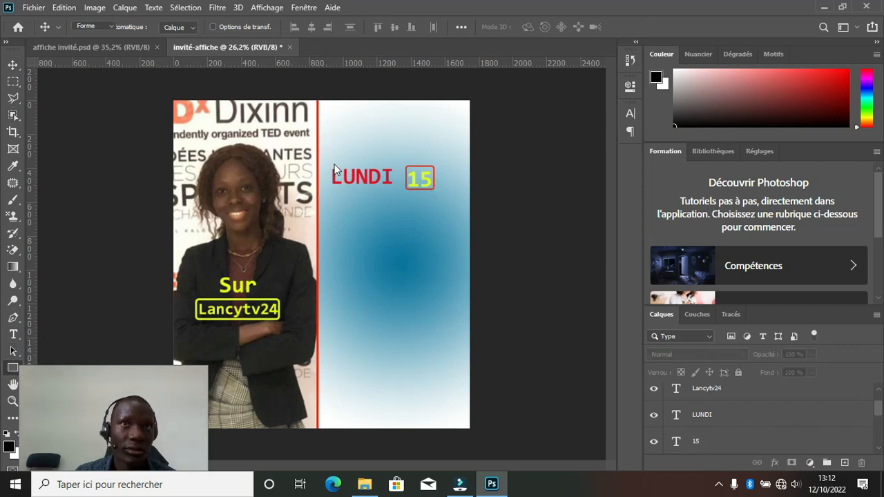
scroll(347, 194, "up", 5)
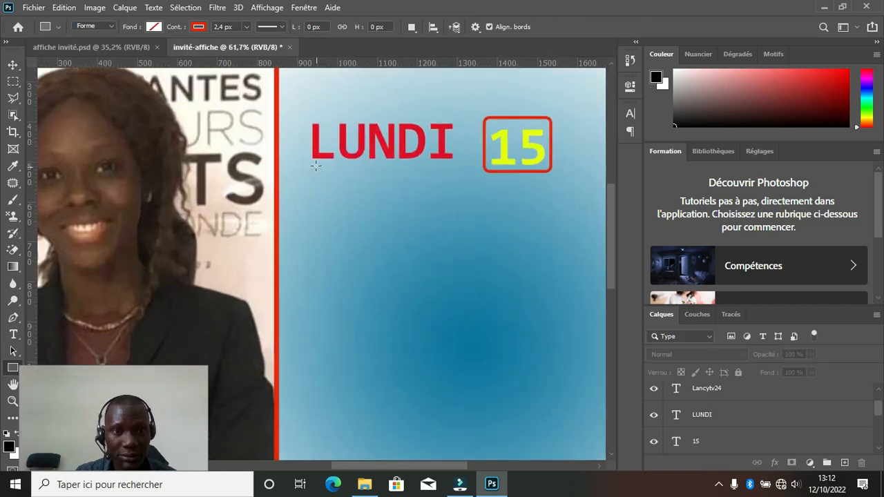
left_click_drag(314, 164, 485, 170)
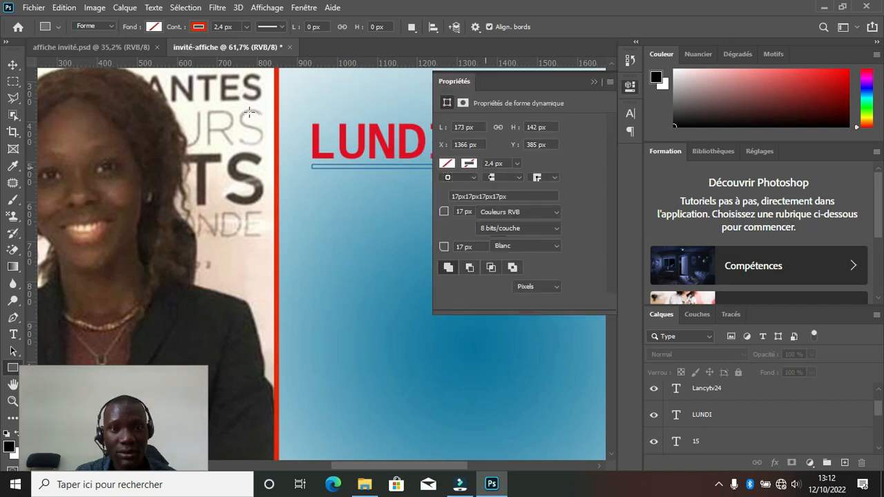
left_click(154, 28)
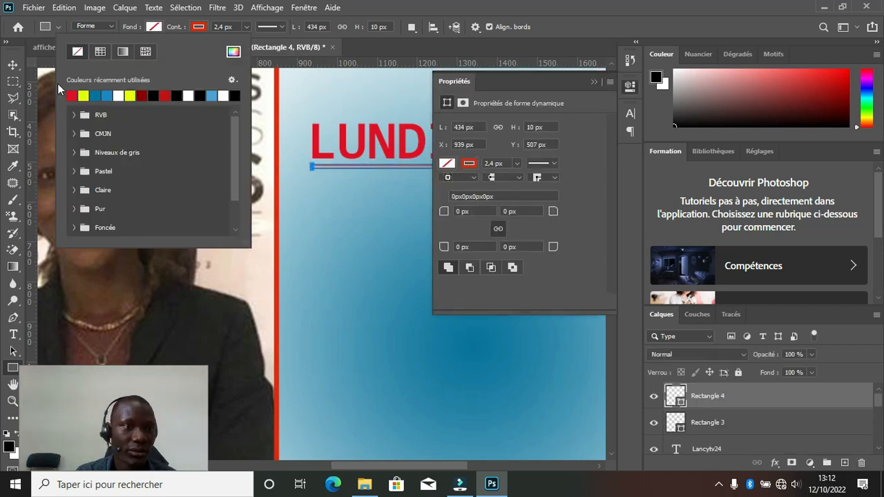
left_click(152, 29)
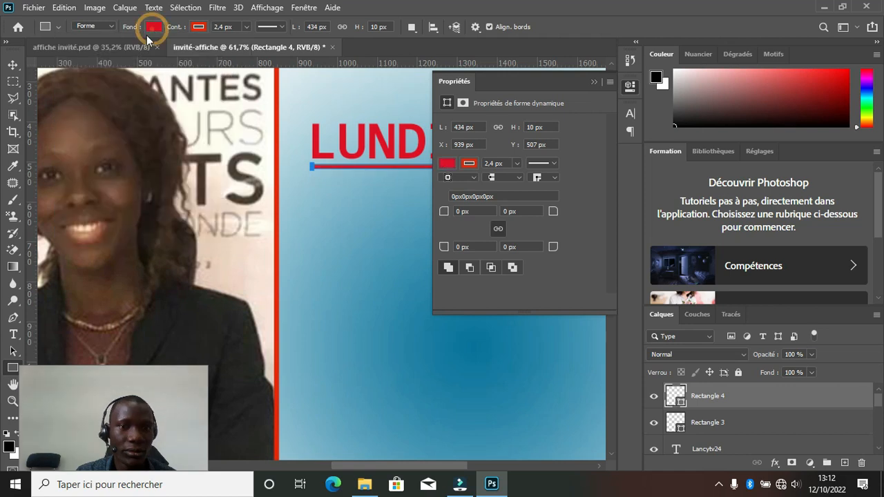
left_click(12, 65)
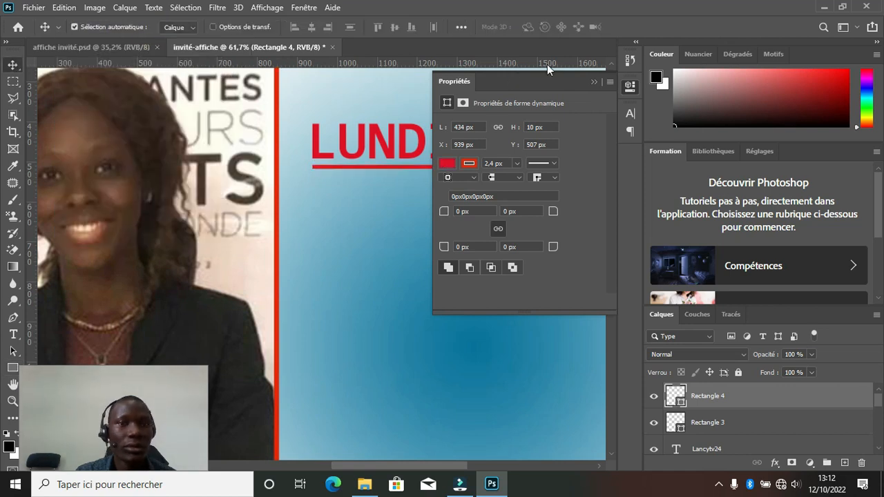
left_click(596, 83)
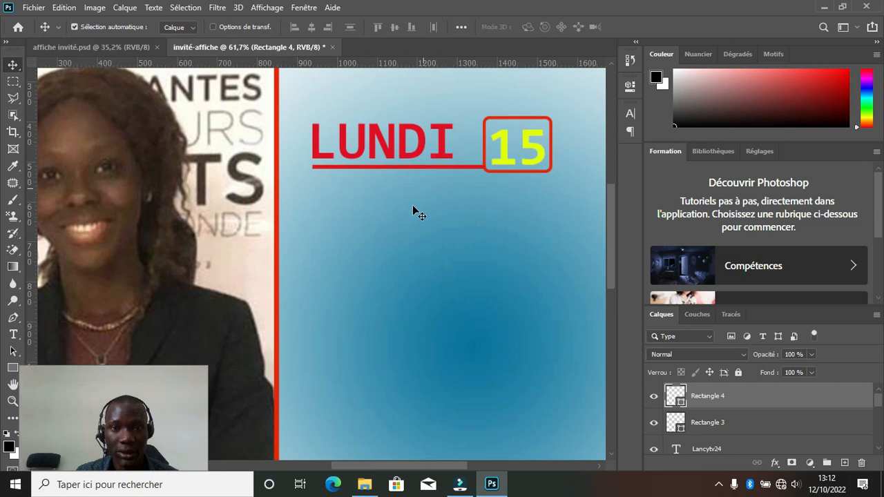
Compare the red underline with the reference poster, then deselect the bar.
scroll(470, 204, "down", 3)
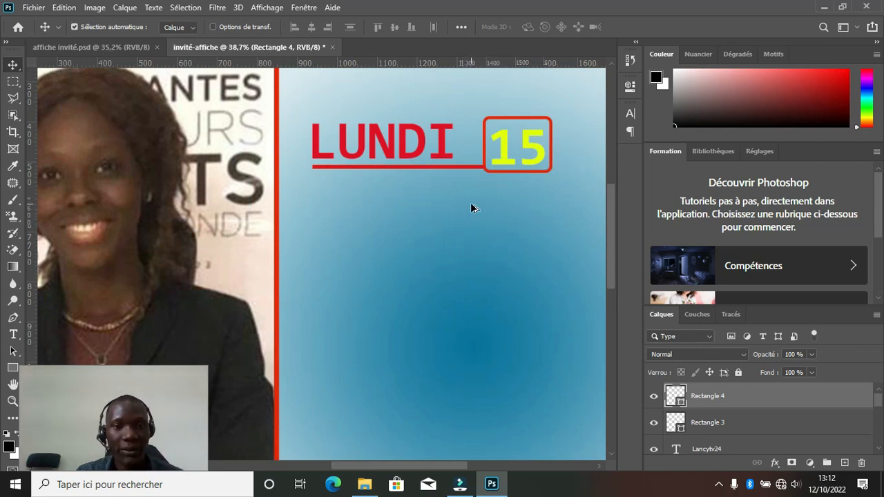
scroll(376, 219, "down", 2)
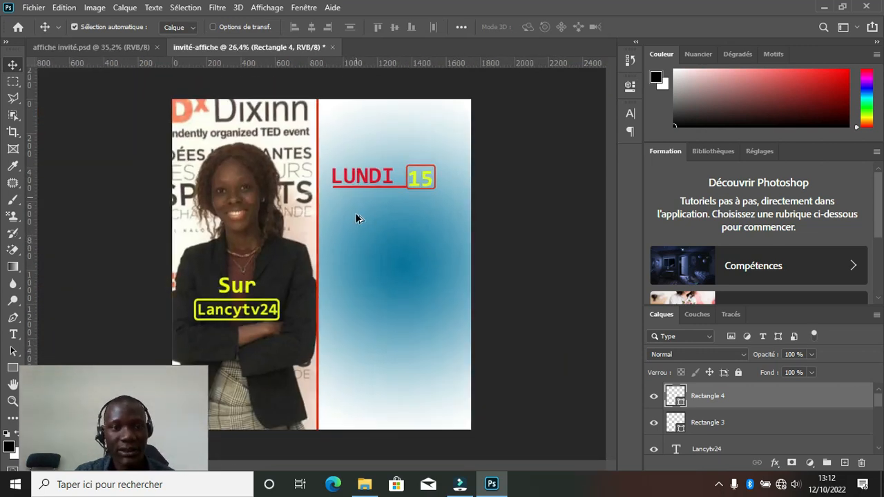
scroll(351, 208, "up", 2)
scroll(352, 208, "down", 2)
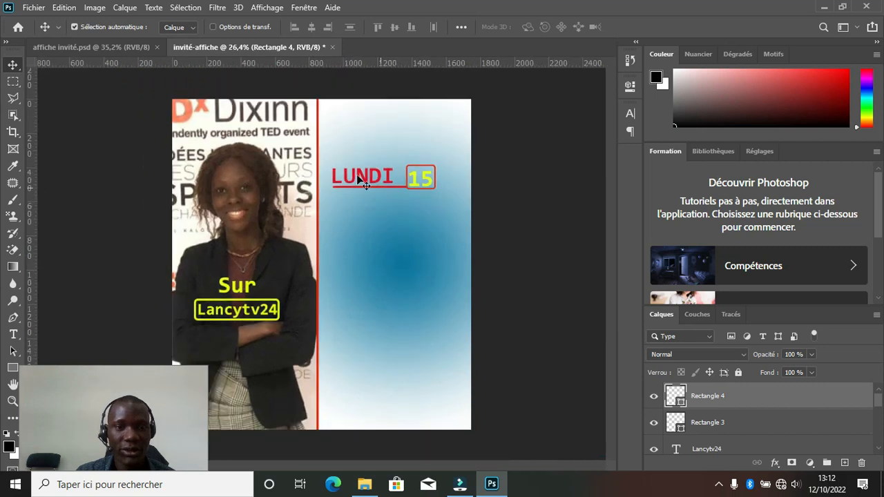
left_click(139, 51)
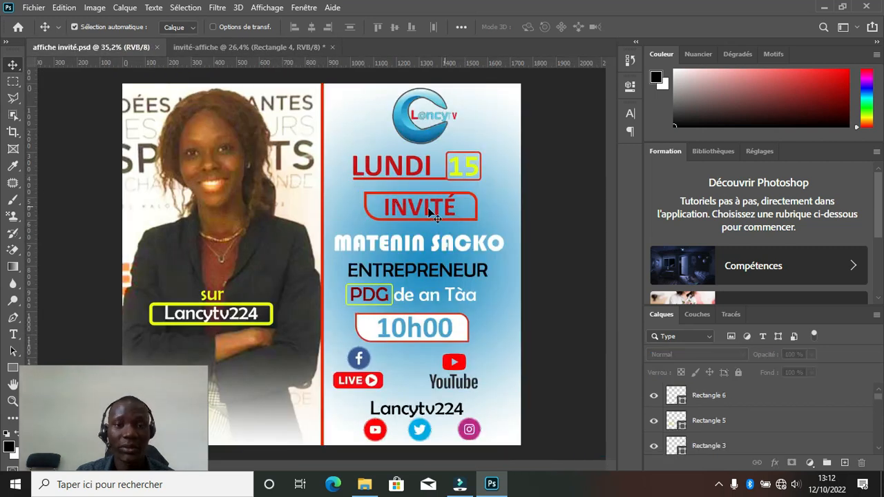
left_click(217, 46)
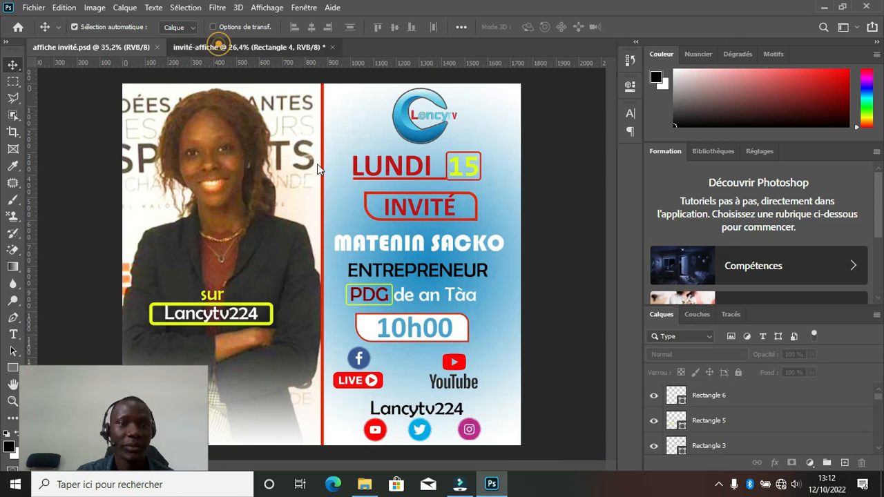
scroll(294, 218, "up", 1)
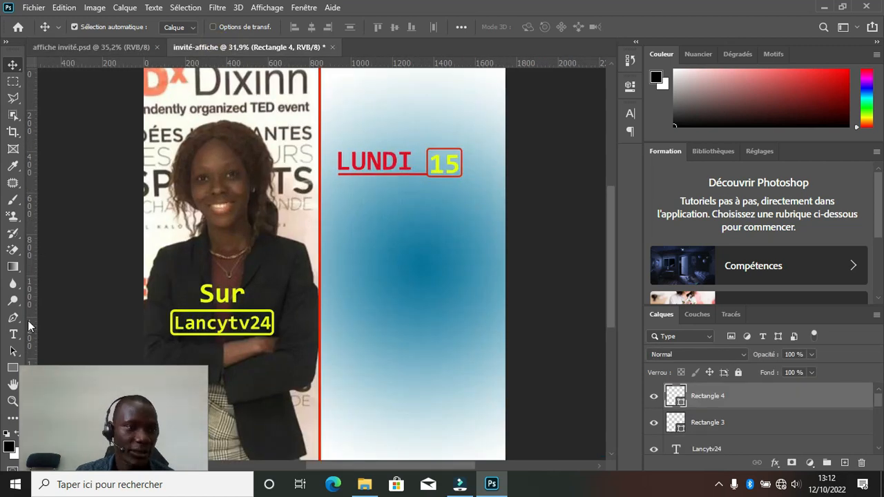
left_click(13, 367)
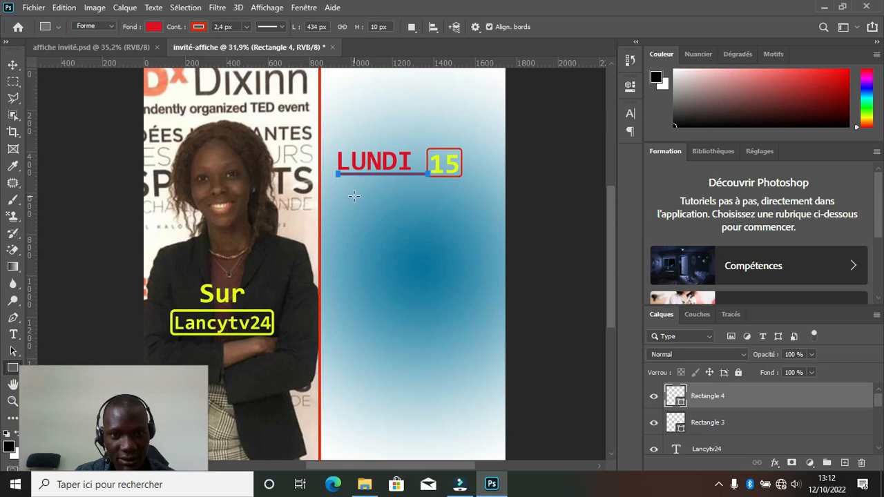
left_click(13, 64)
left_click(521, 231)
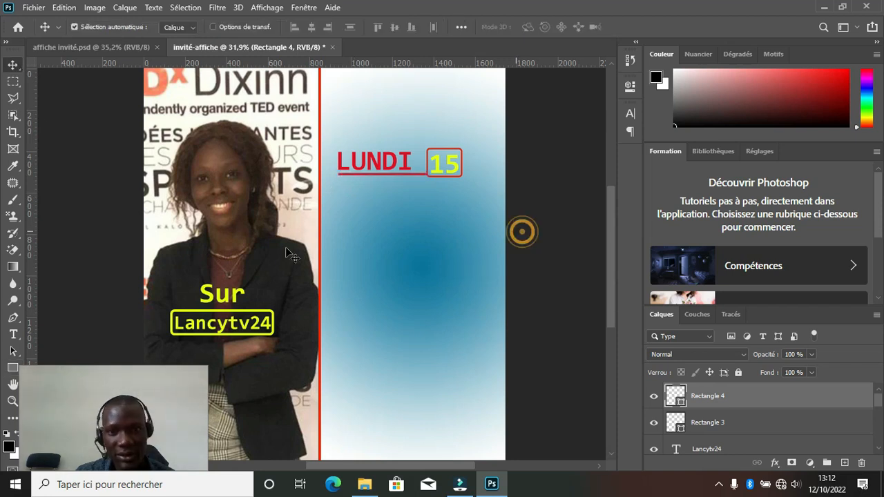
left_click(55, 196)
left_click(13, 367)
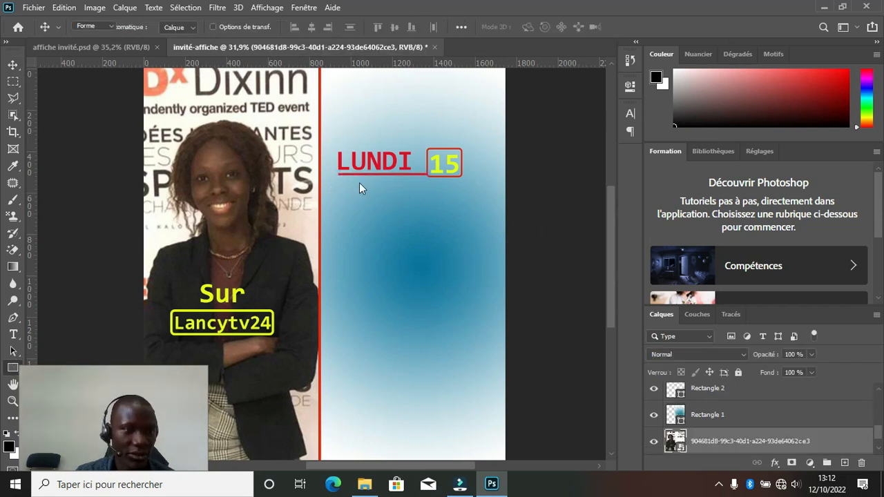
Draw an unfilled box below LUNDI 15 with two 52 px rounded corners and a 129,4 px outline.
left_click_drag(409, 203, 453, 227)
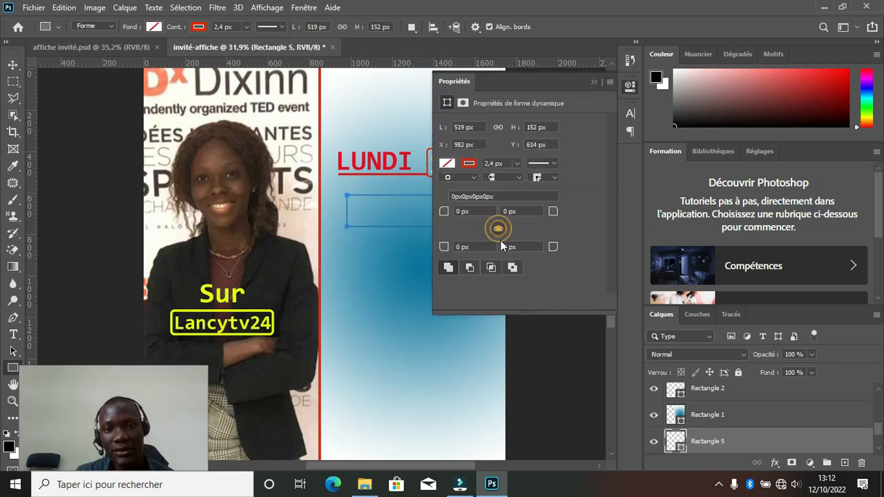
left_click_drag(554, 216, 588, 217)
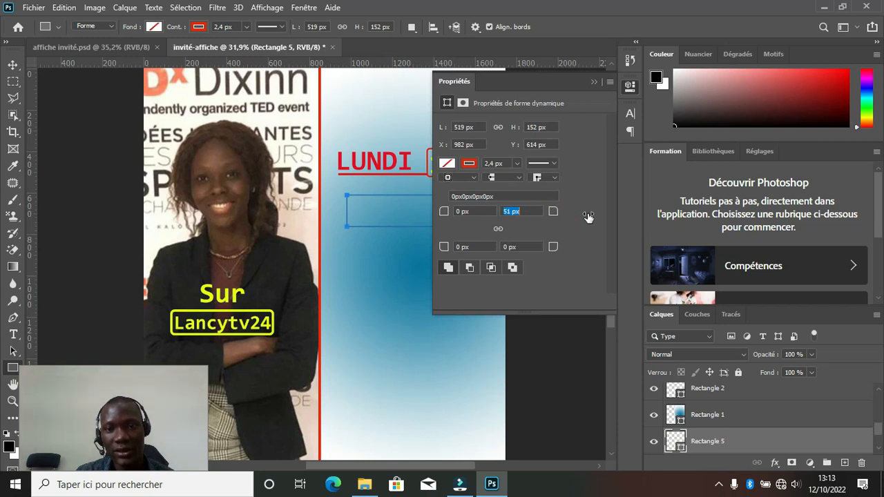
left_click_drag(444, 249, 444, 267)
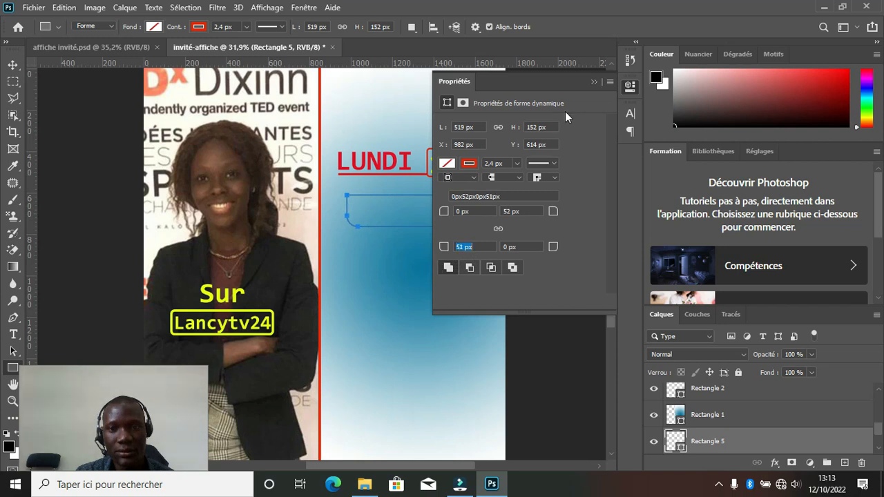
mouse_move(181, 30)
left_mouse_down()
mouse_move(192, 30)
mouse_move(172, 30)
mouse_move(198, 34)
left_mouse_up()
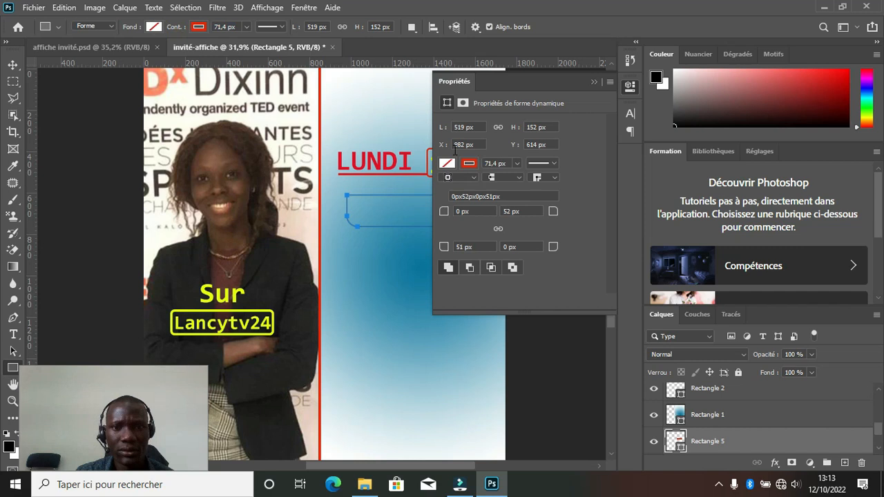
left_click(593, 82)
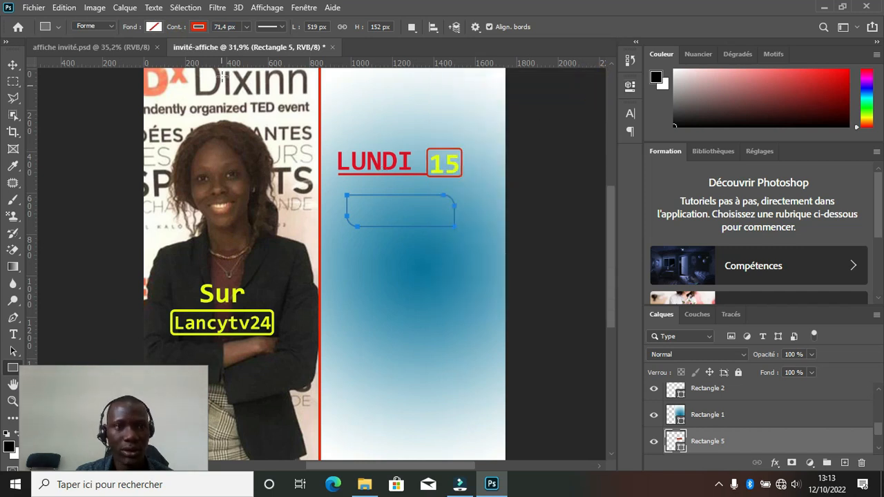
left_click_drag(178, 27, 208, 31)
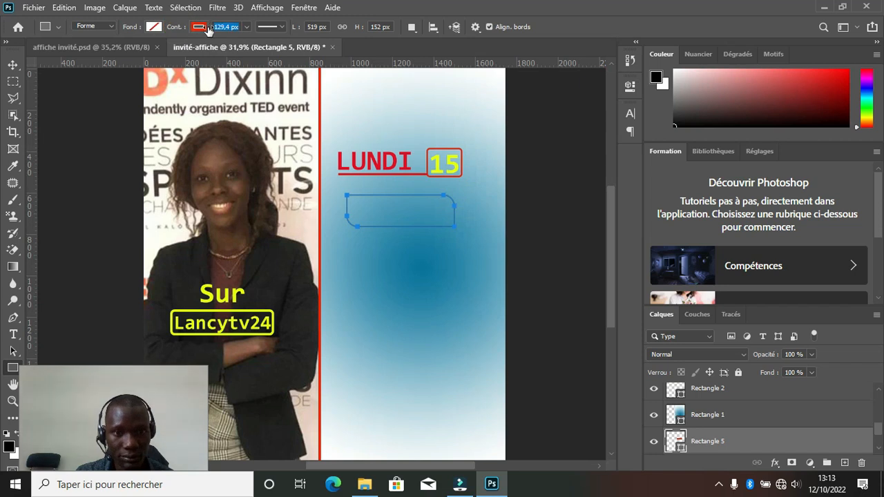
key("Return")
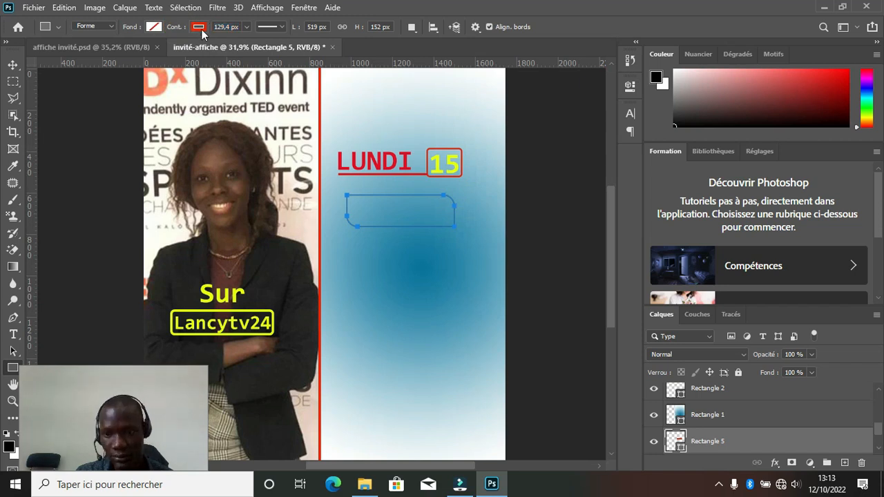
Raise Rectangle 5 in the layer stack and thin its red outline to 13 px.
left_click(13, 65)
left_click_drag(732, 440, 749, 394)
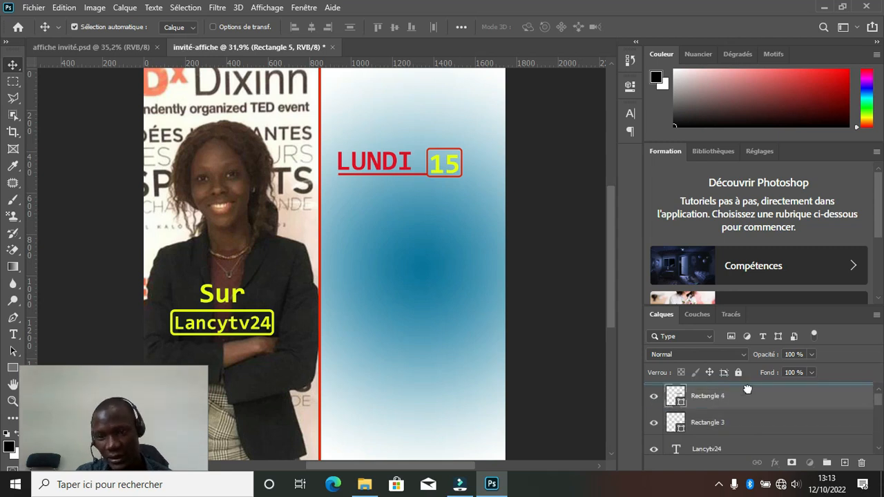
left_click(395, 218)
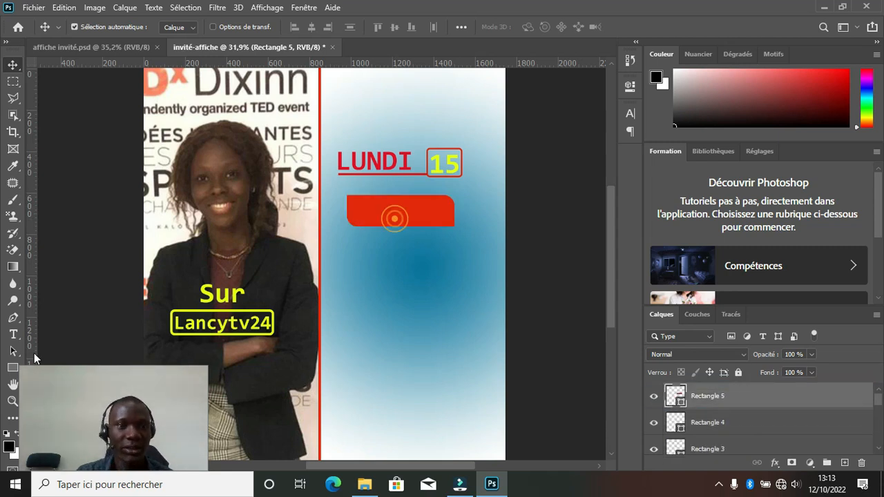
left_click(13, 368)
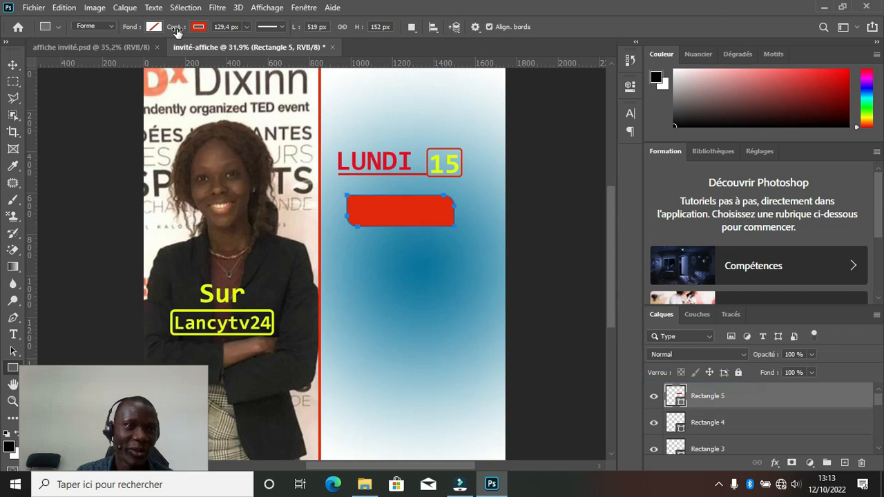
left_click_drag(179, 31, 81, 33)
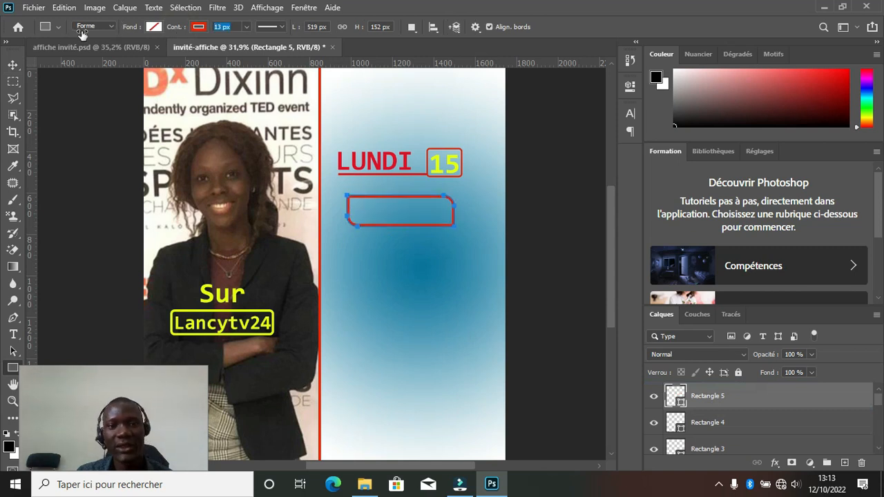
Shift the rounded outline right under the 15 box and duplicate LUNDI into it.
left_click(13, 65)
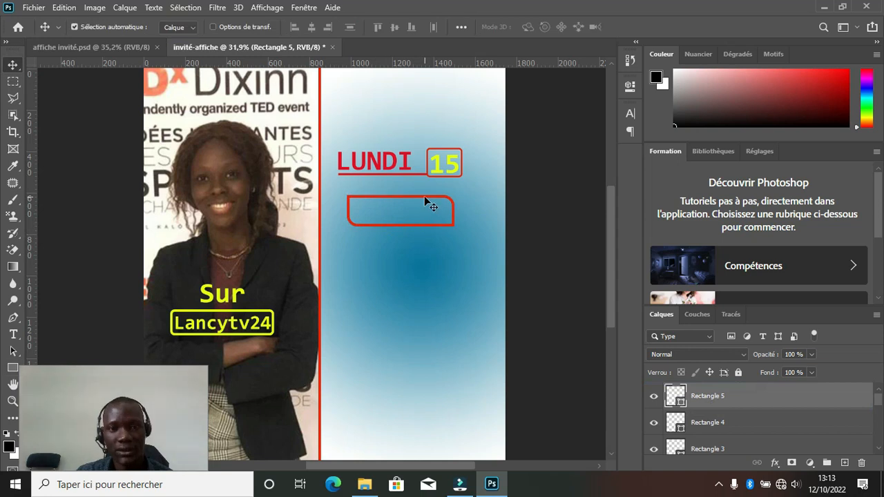
left_click_drag(424, 197, 437, 194)
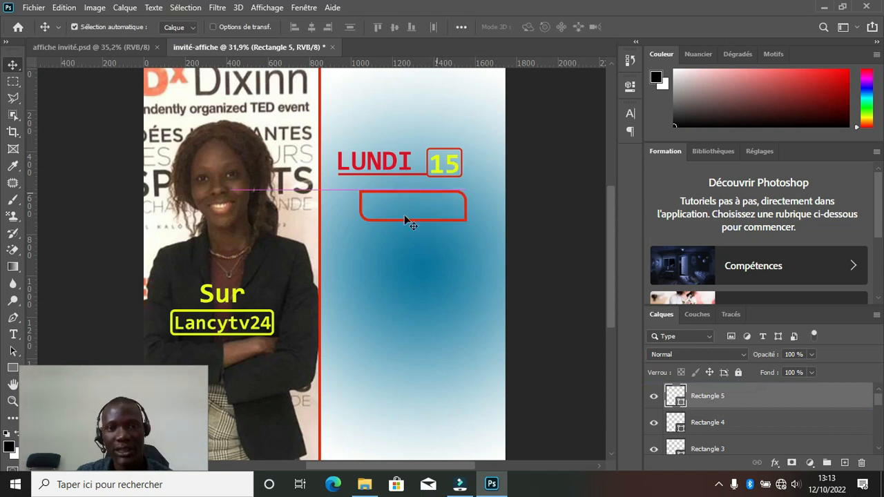
left_click(399, 166)
left_click_drag(394, 172, 431, 217)
Replace the copied LUNDI text with 'INVITé'.
key("t")
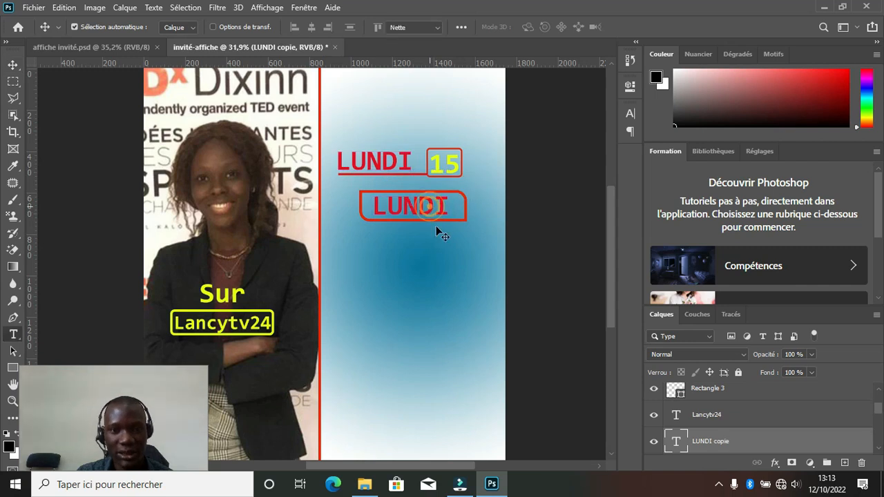
double_click(430, 215)
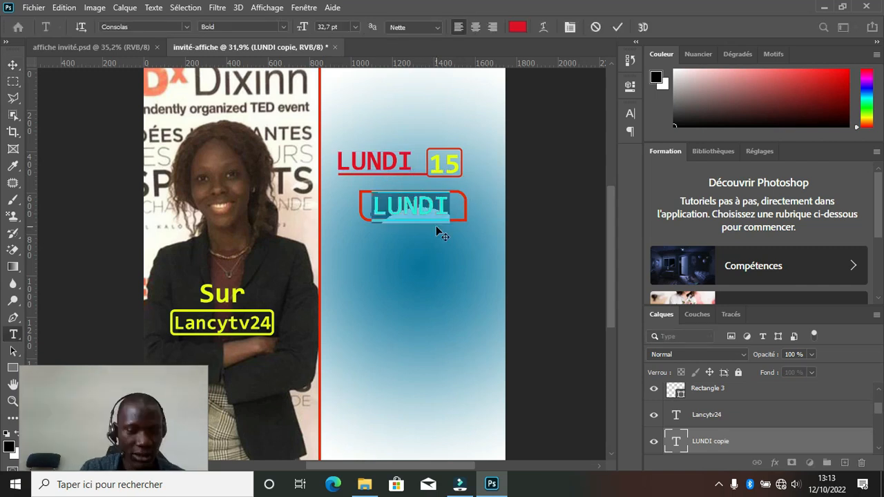
type("INT")
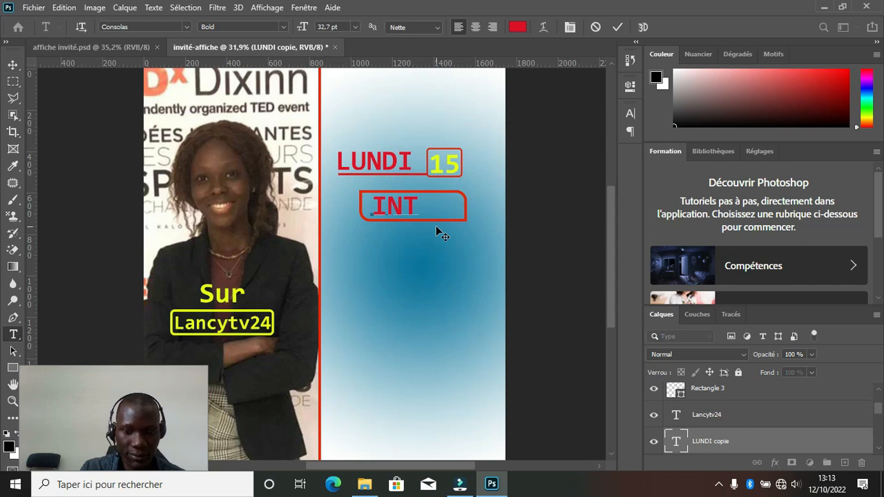
key("BackSpace")
type("VITE")
key("BackSpace")
type("3")
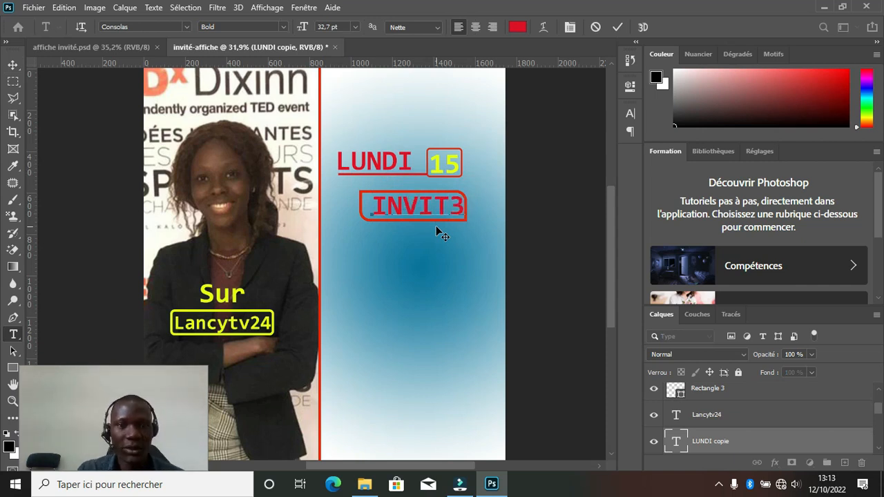
key("BackSpace")
type("2")
key("BackSpace")
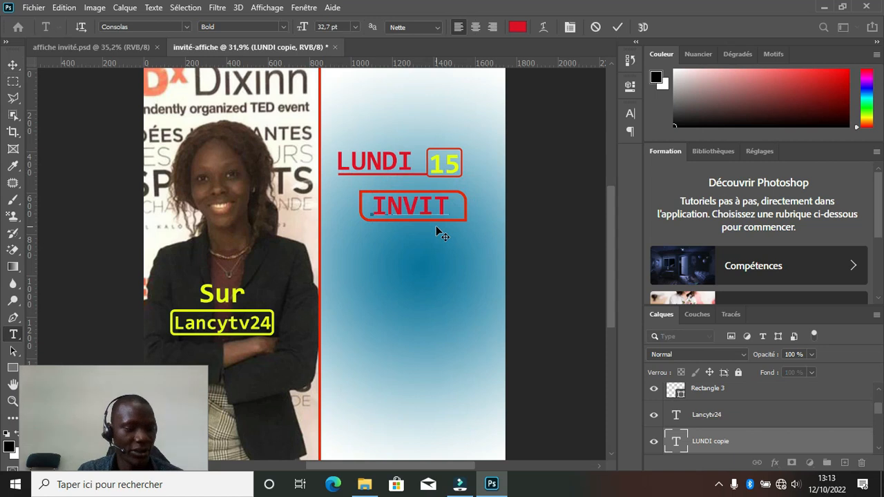
type("é")
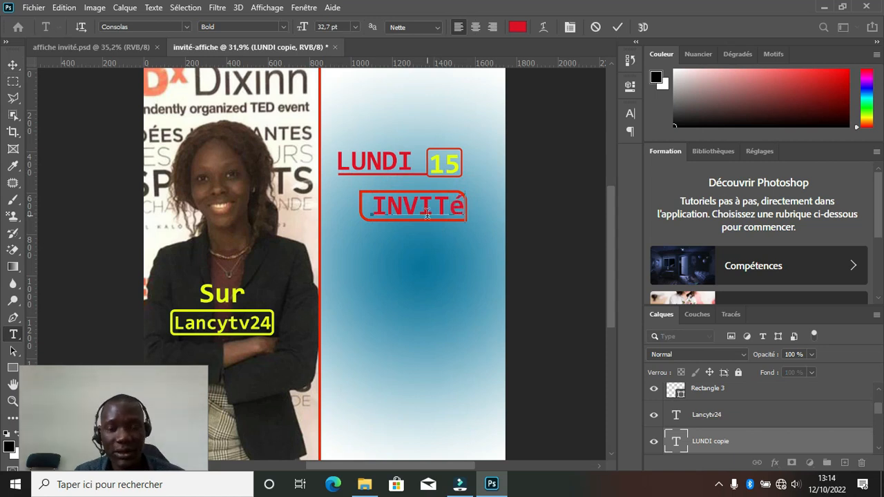
Apply All Caps to the final é so the word reads INVITÉ.
left_click_drag(466, 206, 449, 205)
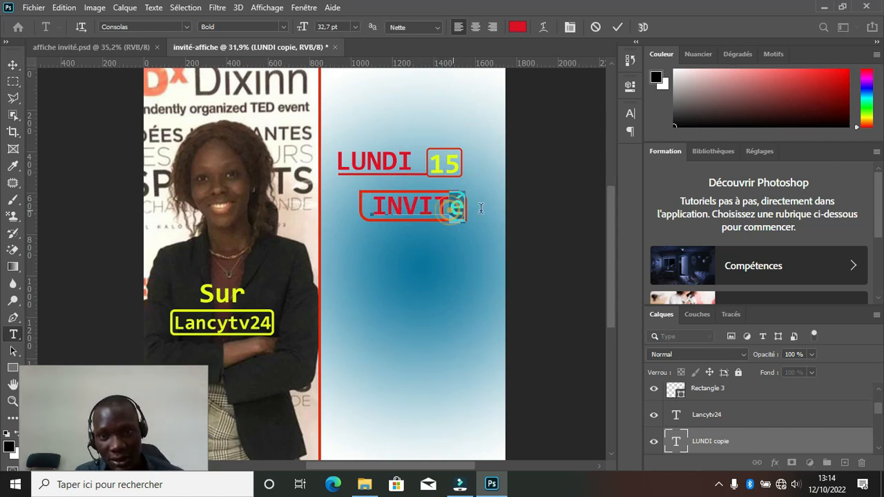
left_click(570, 29)
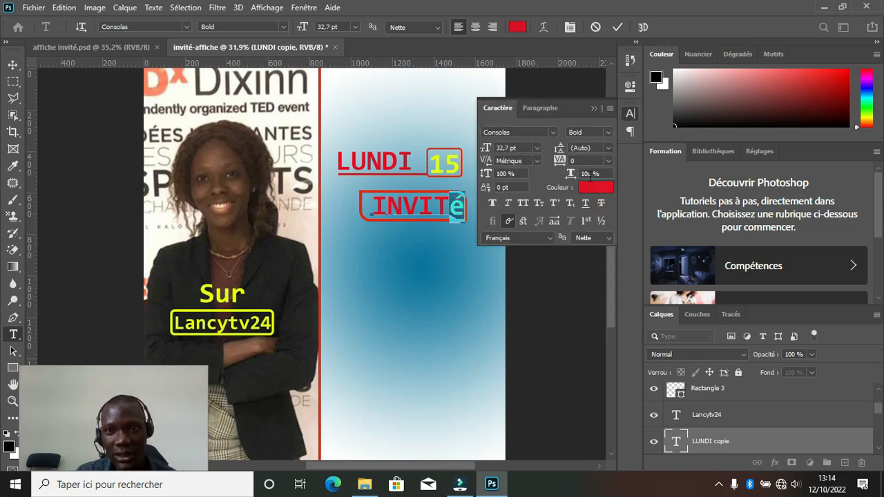
left_click(521, 203)
left_click(594, 109)
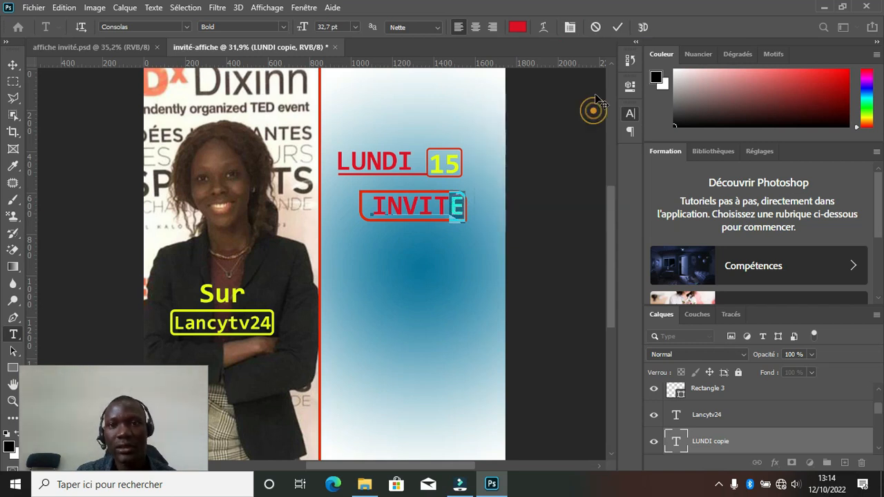
left_click(436, 237)
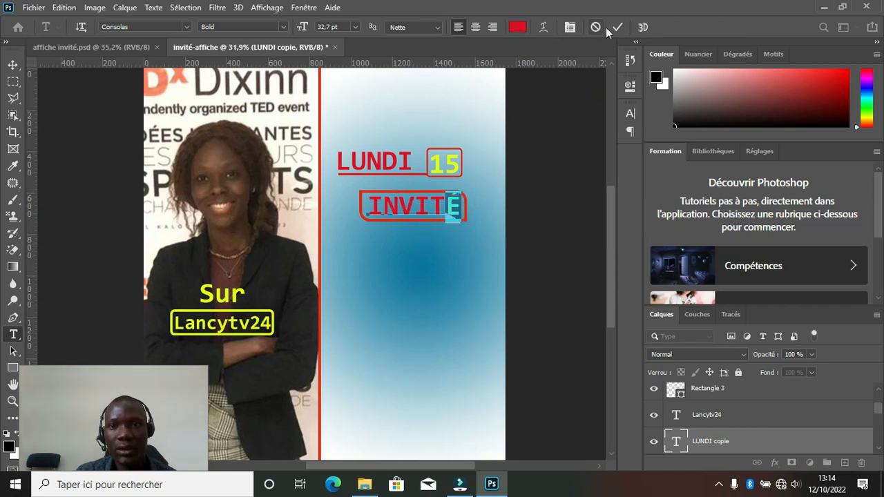
Compare with the reference poster and duplicate INVITÉ just below itself.
left_click(109, 48)
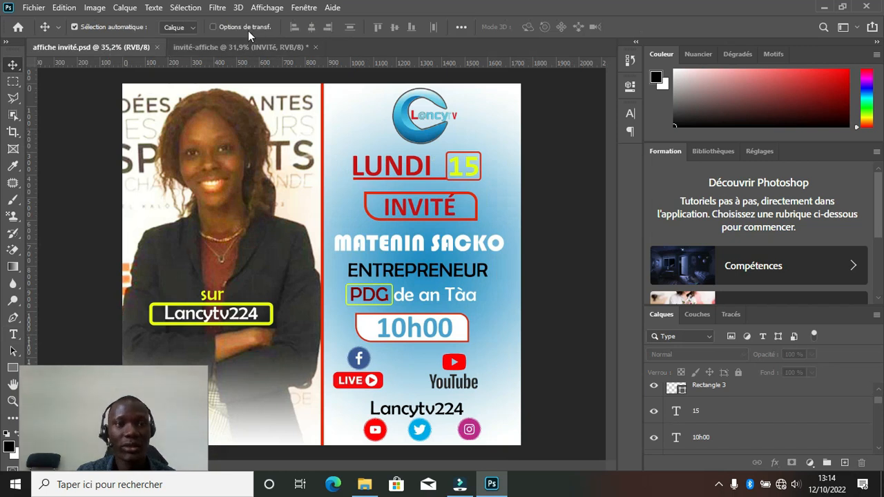
left_click(229, 48)
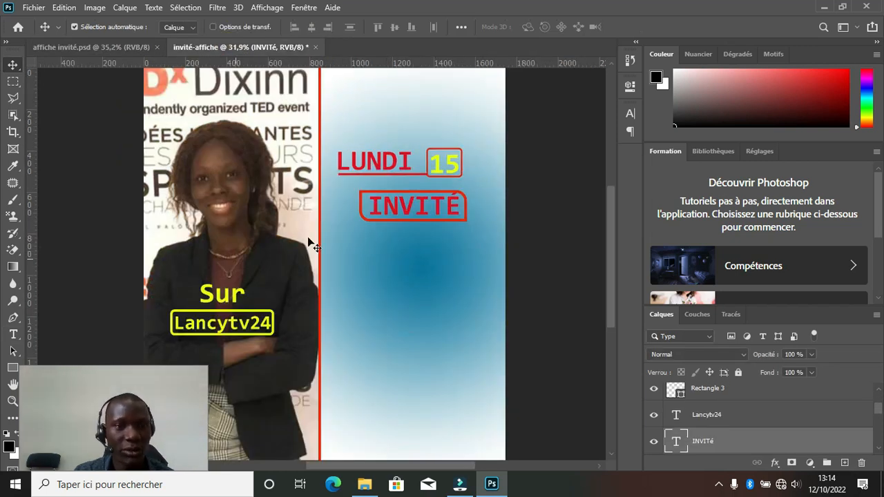
left_click_drag(404, 207, 398, 250)
Retype the duplicate as the guest's full name at 24.7 pt, positioned under INVITÉ.
key("t")
double_click(400, 246)
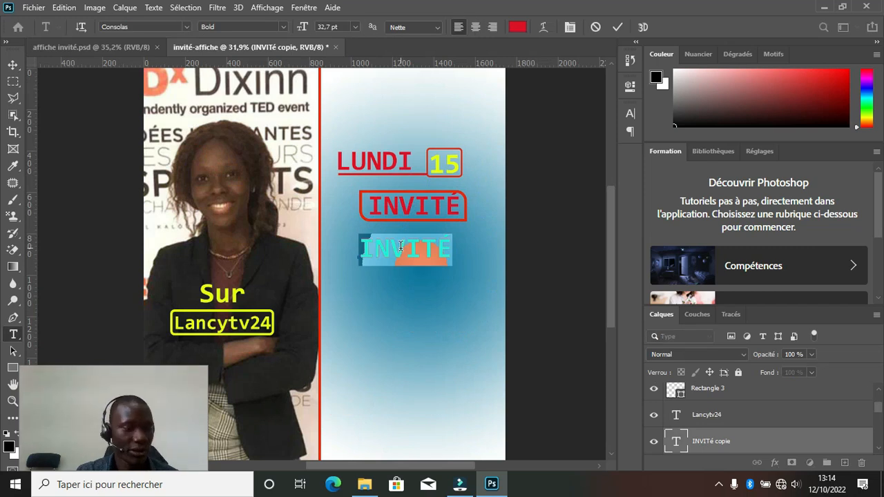
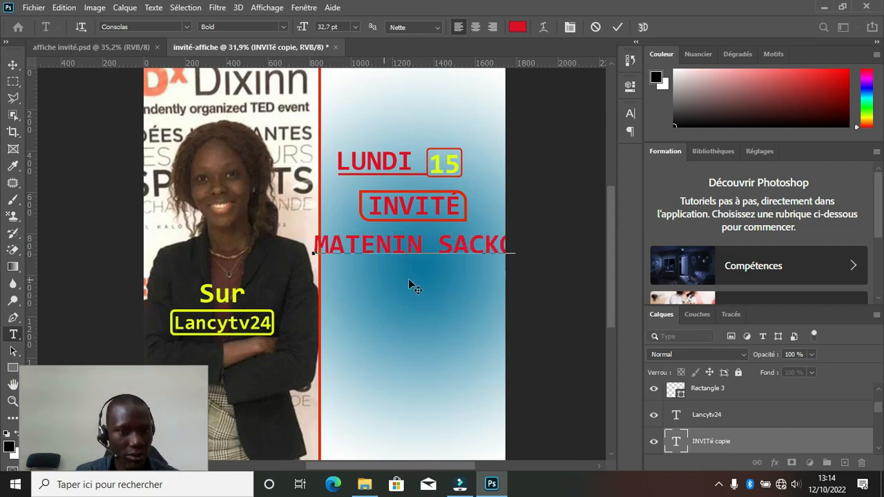
key("ctrl")
key("ctrl+a")
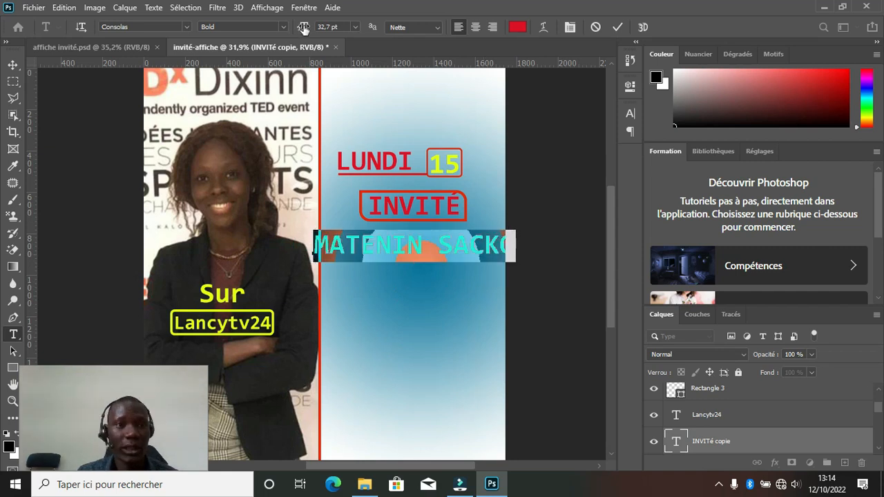
left_click_drag(302, 28, 300, 26)
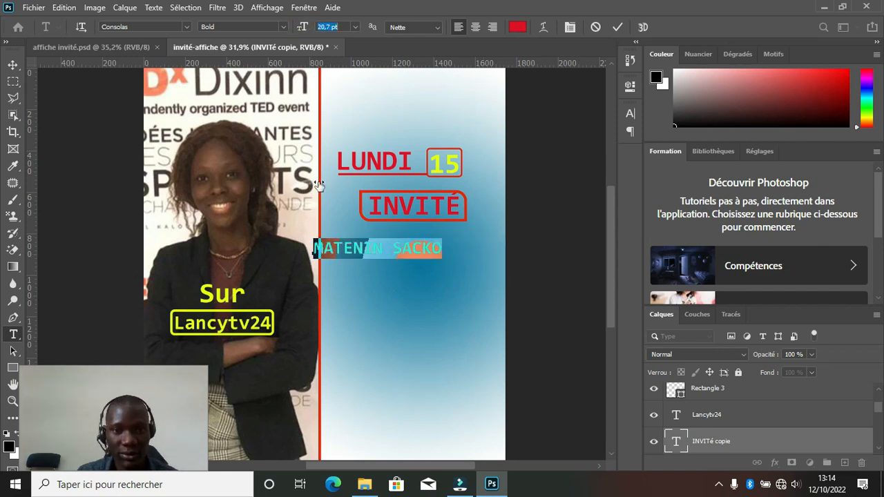
left_click(377, 286)
left_click_drag(395, 281, 402, 277)
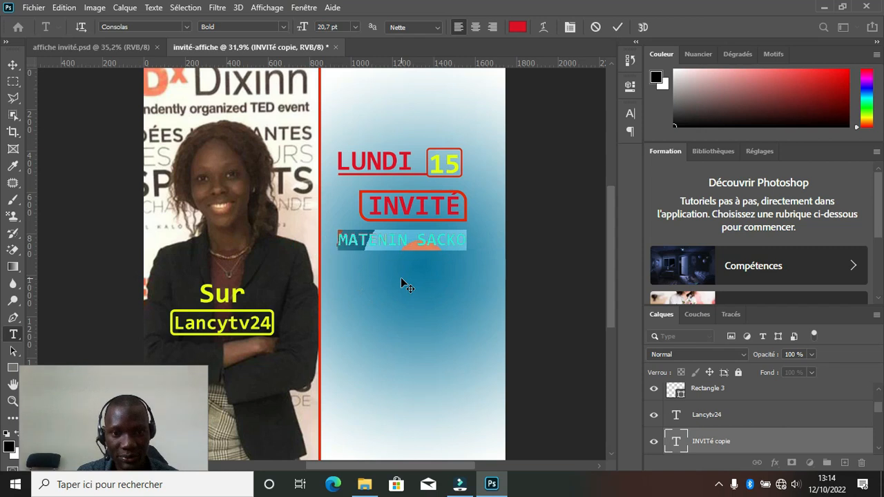
left_click_drag(306, 28, 300, 26)
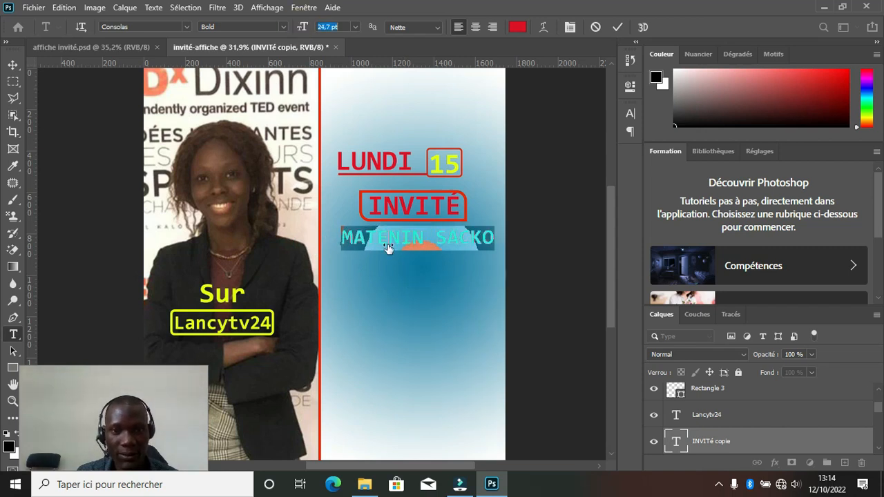
left_click_drag(412, 277, 409, 275)
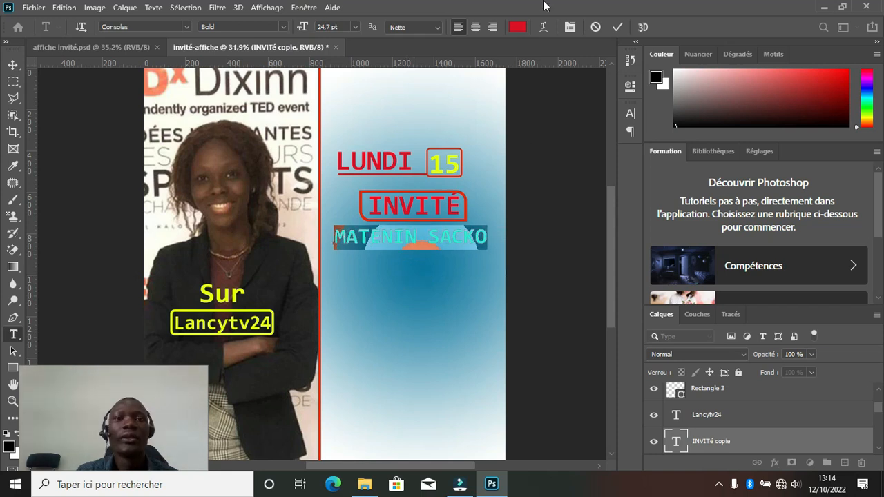
Colour the guest name white (#ffffff) and commit the edit.
left_click(518, 27)
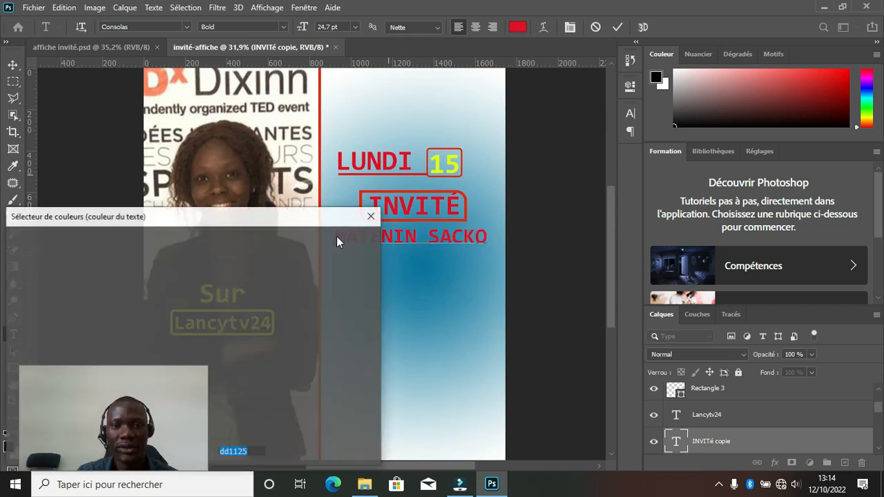
type("ffffff")
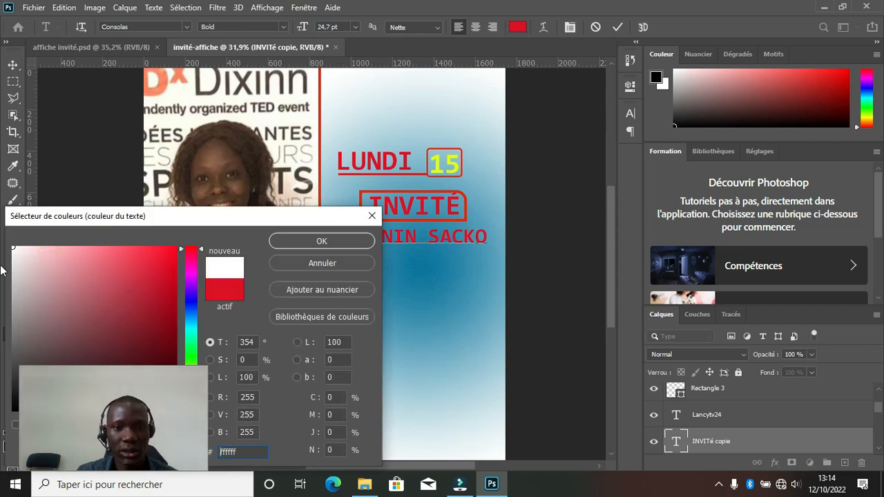
left_click(300, 248)
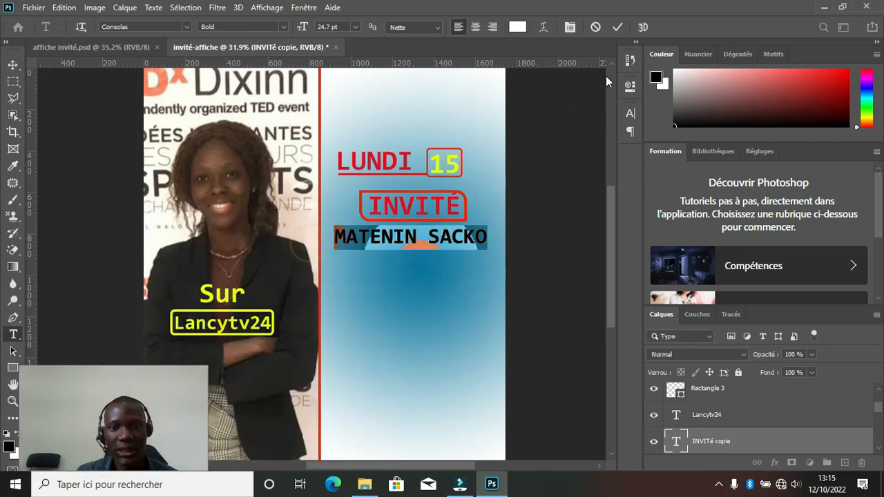
key("ctrl+Return")
key("v")
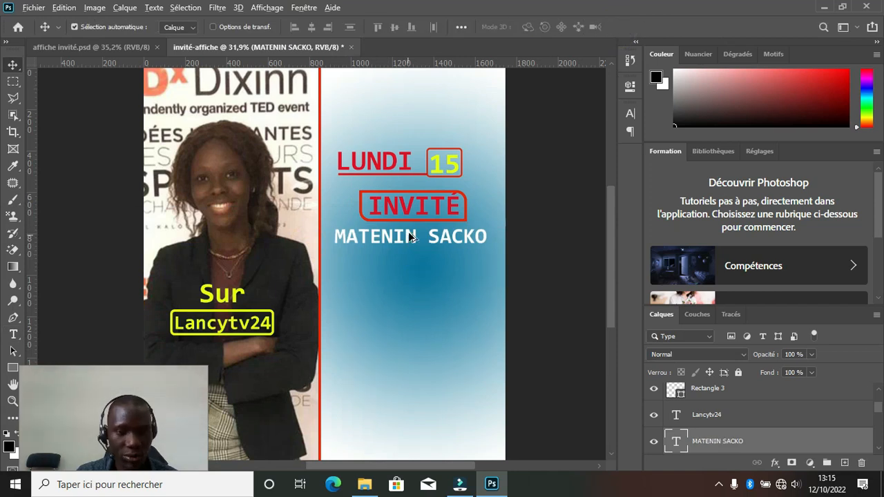
Duplicate the name line below and retype it as 'ENTREPRENEUR' at 21.7 pt, centred.
left_click_drag(408, 232, 404, 263)
key("t")
left_click(408, 264)
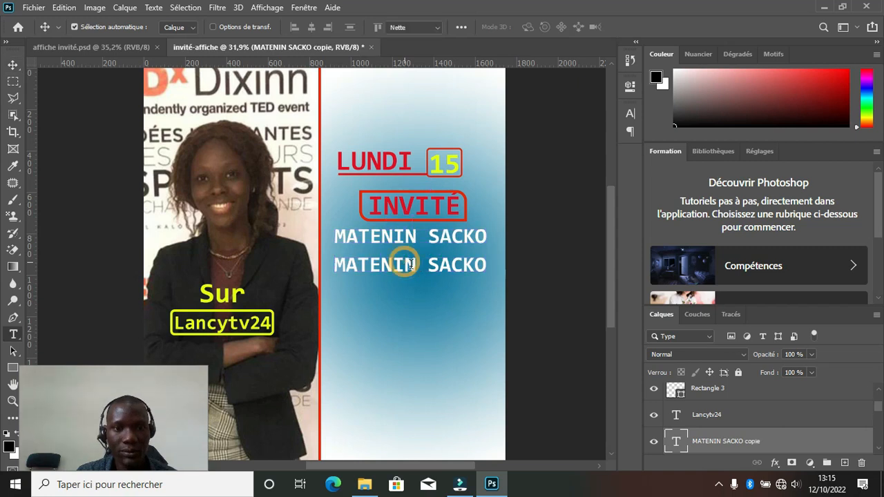
triple_click(410, 264)
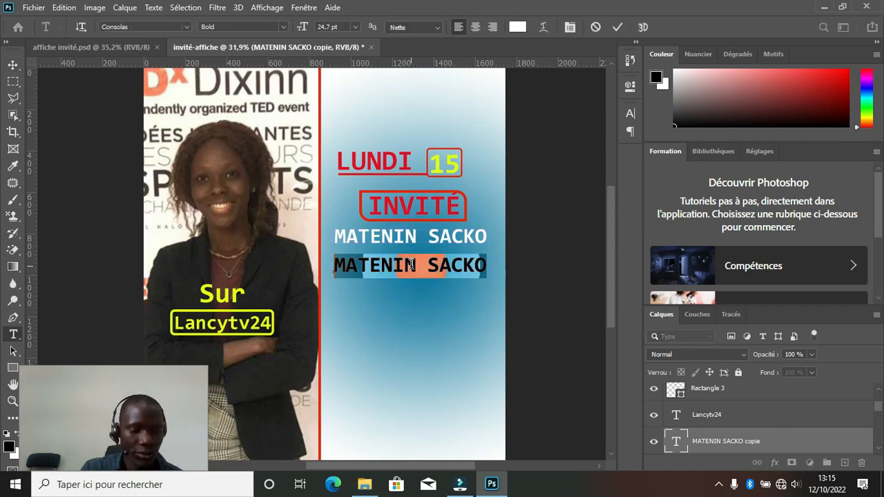
type("ENTREPRENEUR")
left_click_drag(395, 281, 396, 284)
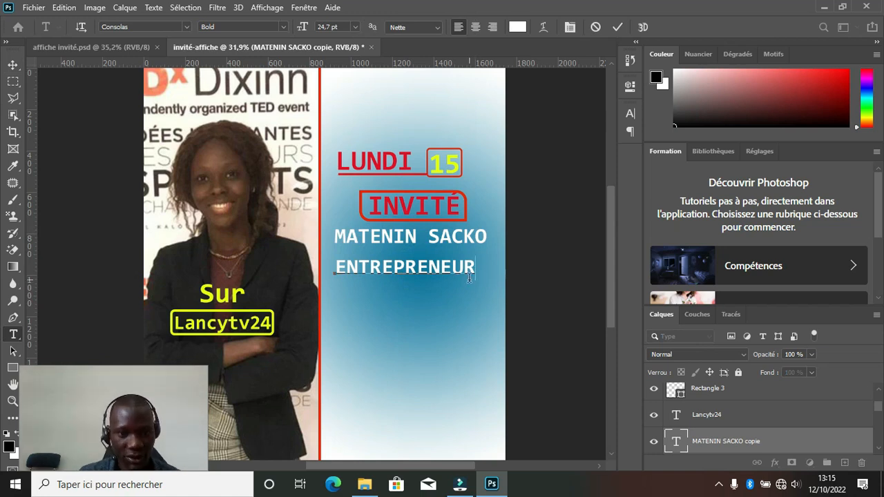
left_click_drag(473, 271, 334, 269)
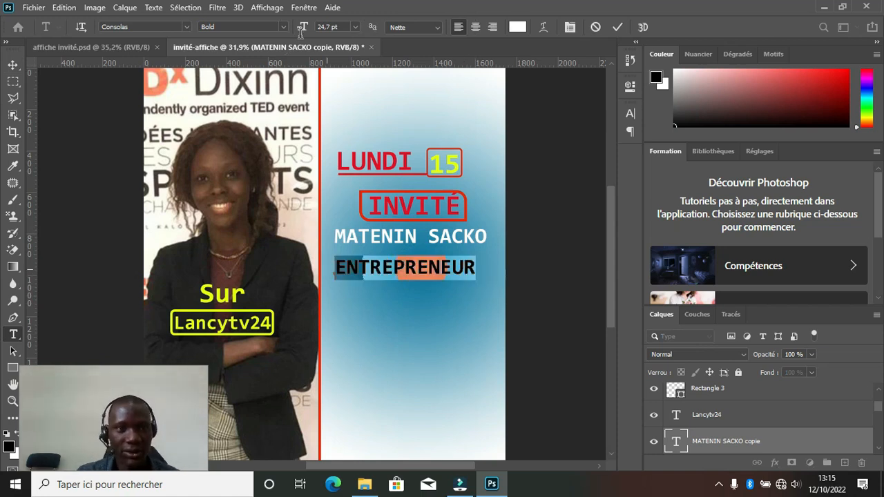
left_click_drag(302, 28, 296, 32)
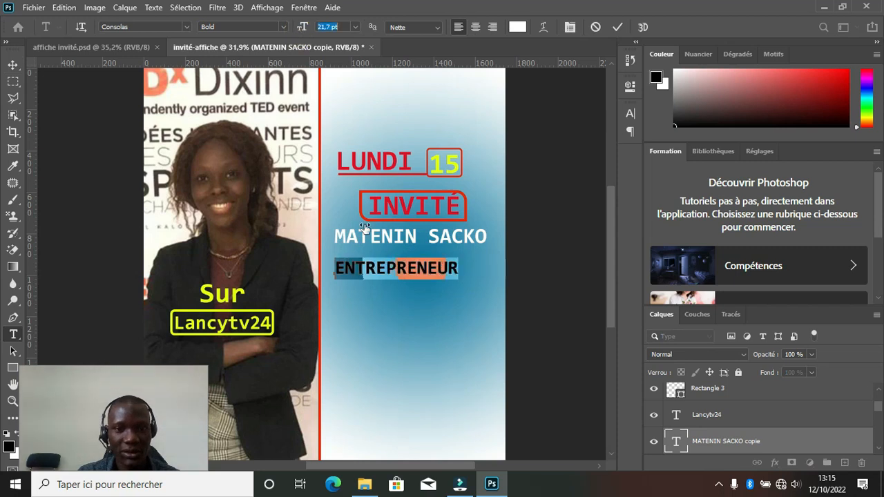
left_click_drag(402, 292, 414, 287)
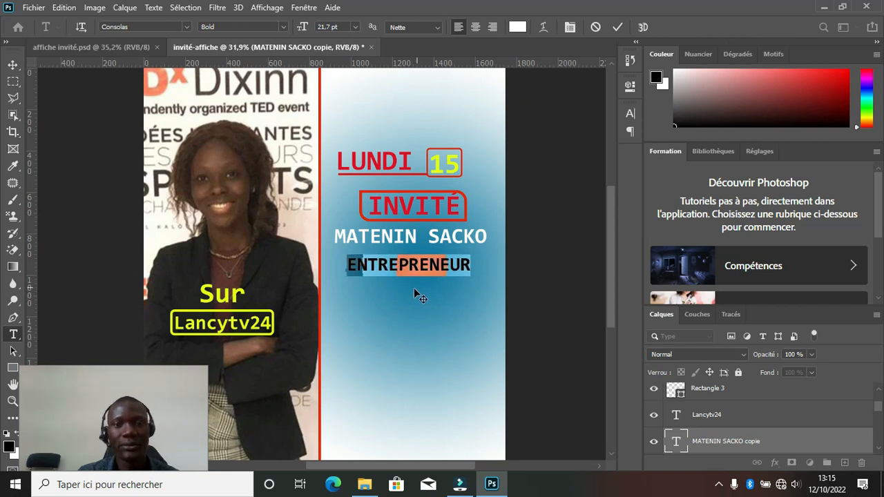
left_click(614, 29)
key("v")
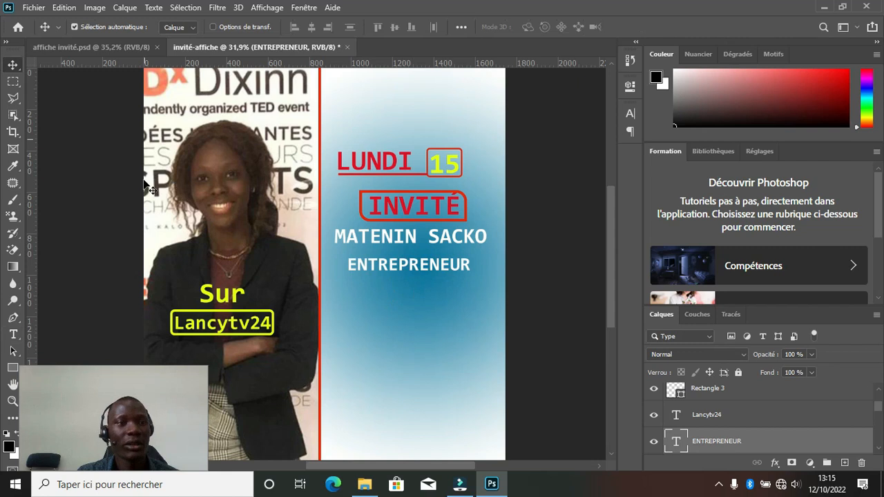
Copy the ENTREPRENEUR line below and retype it as 'PDG de an tàa', nudged into place.
left_click_drag(397, 269, 390, 292)
left_click(390, 292)
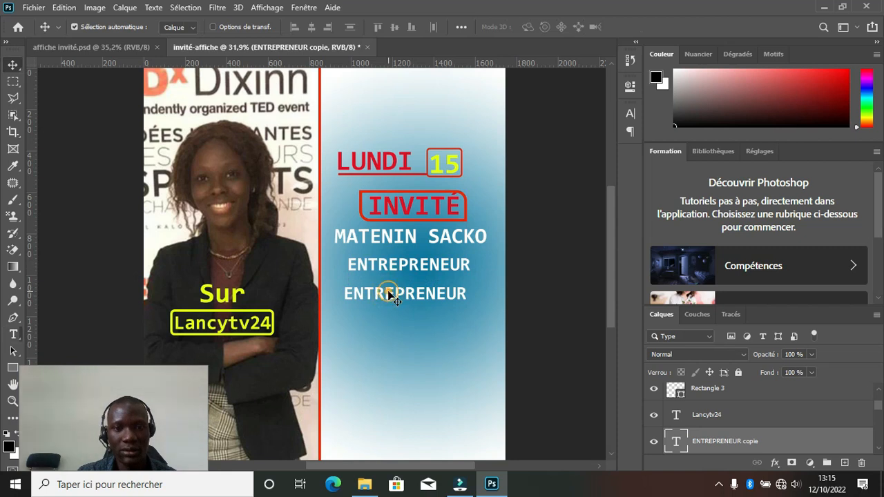
double_click(389, 293)
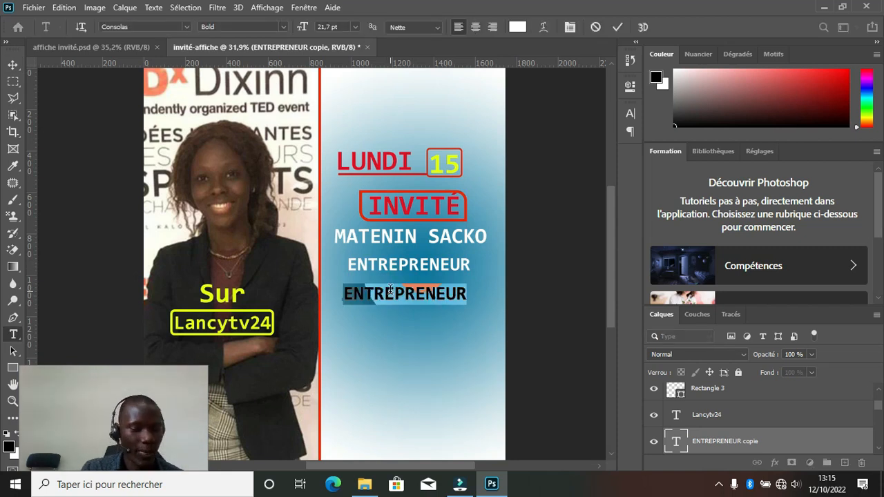
type("pdg")
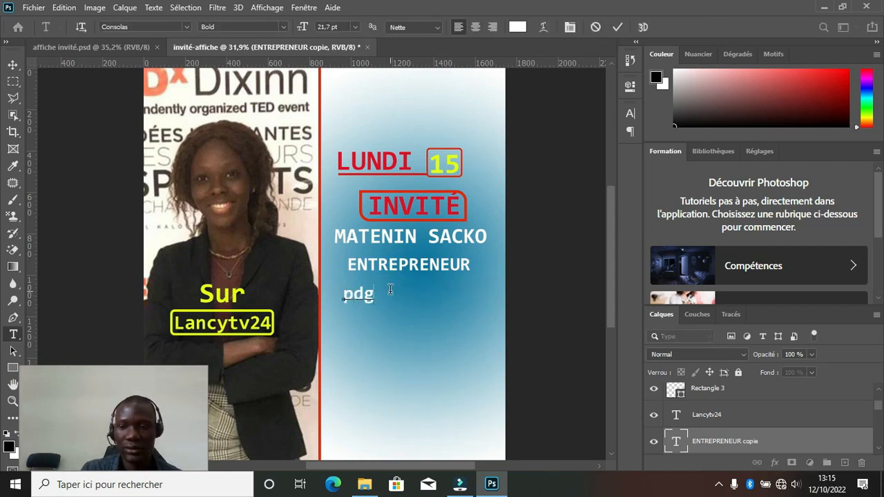
key("BackSpace")
key("BackSpace")
key("BackSpace")
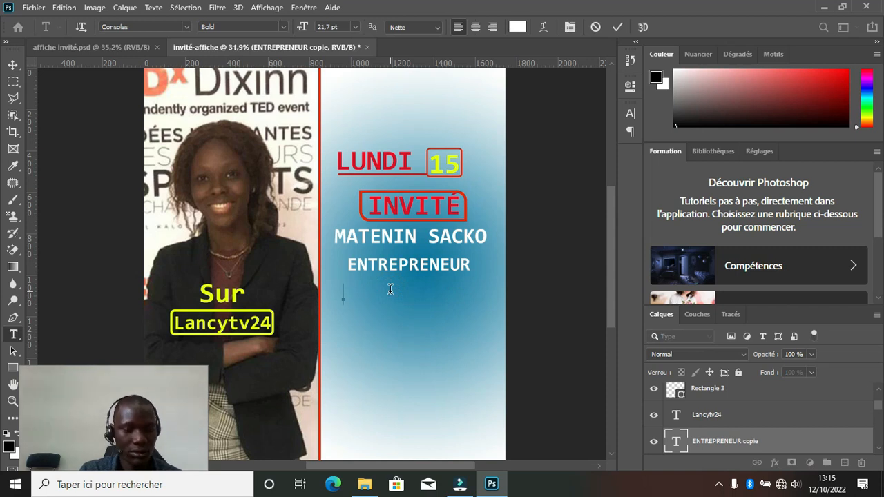
type("PDG")
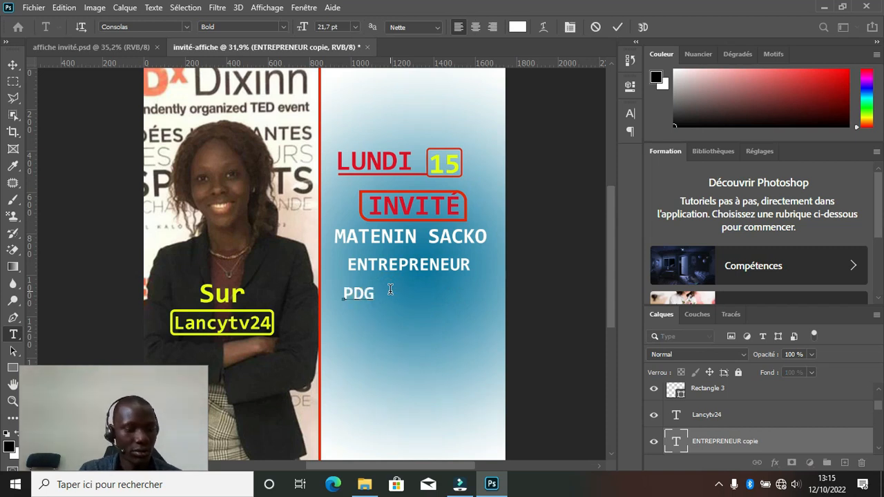
type(" de")
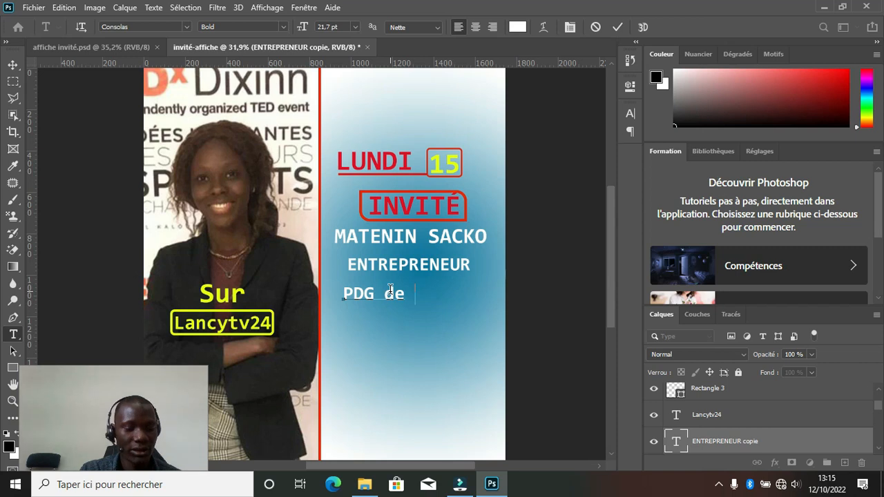
type(" an tà")
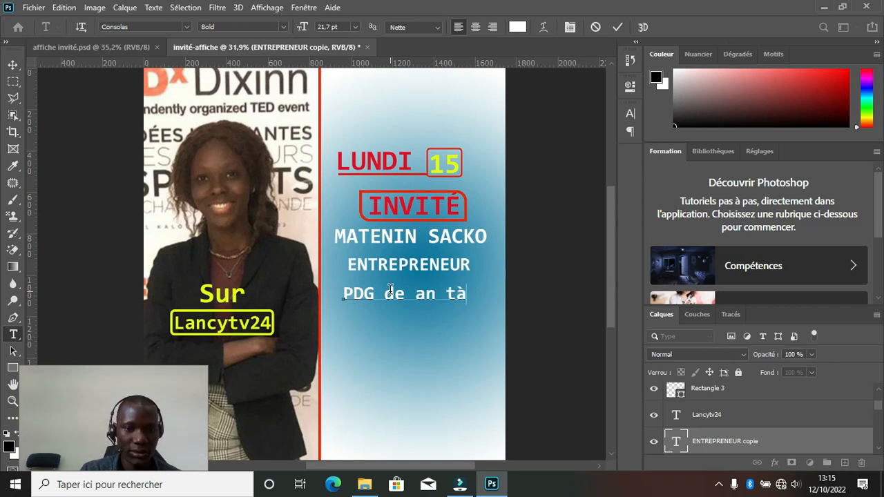
type("a")
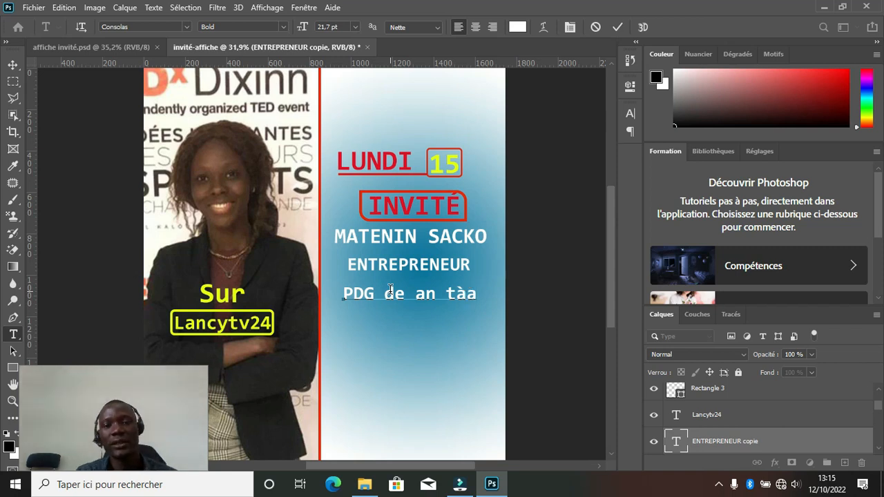
left_click_drag(438, 318, 431, 316)
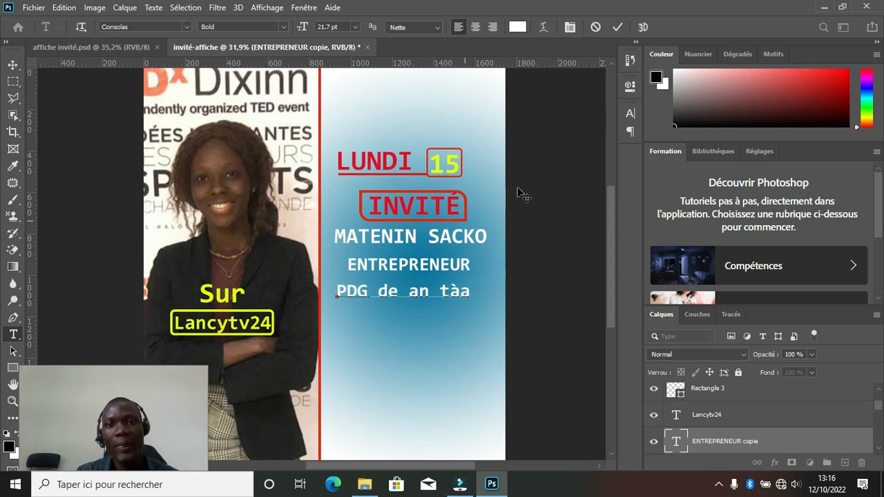
left_click(617, 28)
key("v")
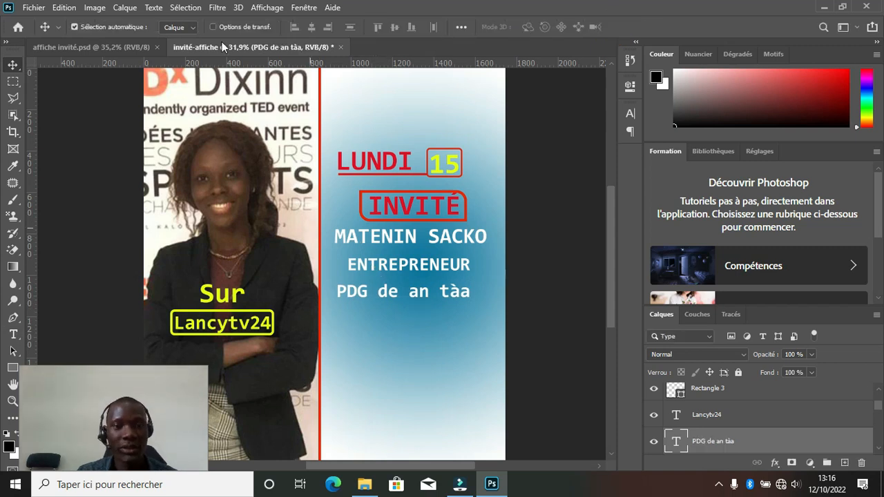
Recolour the word ENTREPRENEUR black (#000000).
left_click(123, 47)
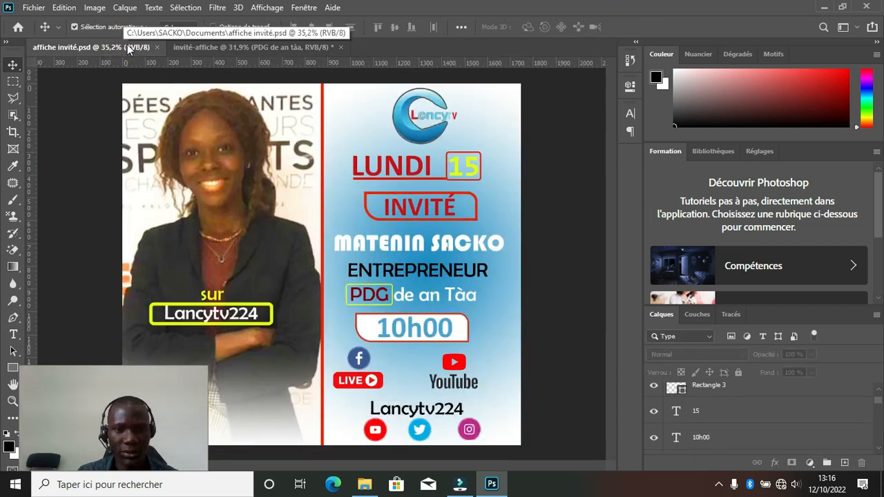
left_click(207, 46)
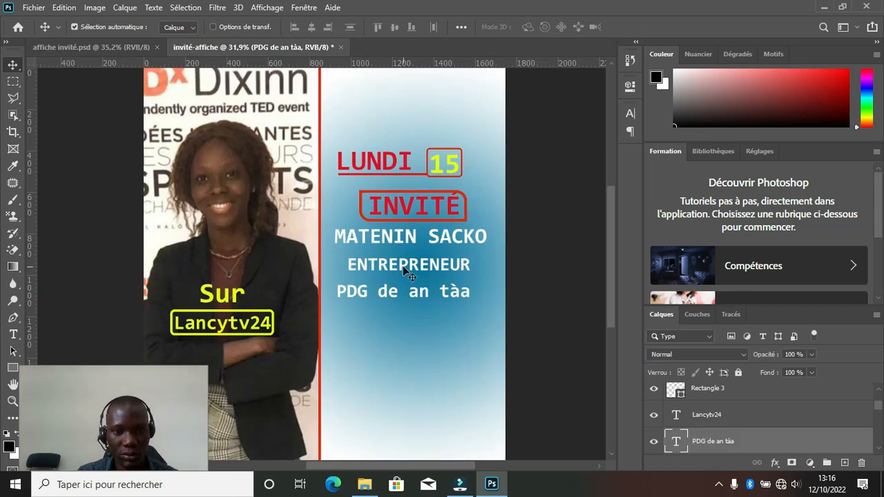
left_click(408, 271)
double_click(408, 269)
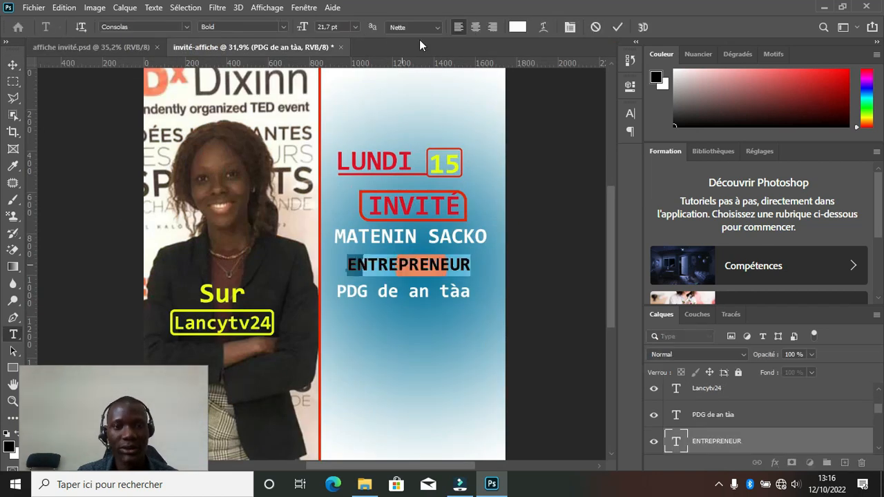
left_click(517, 27)
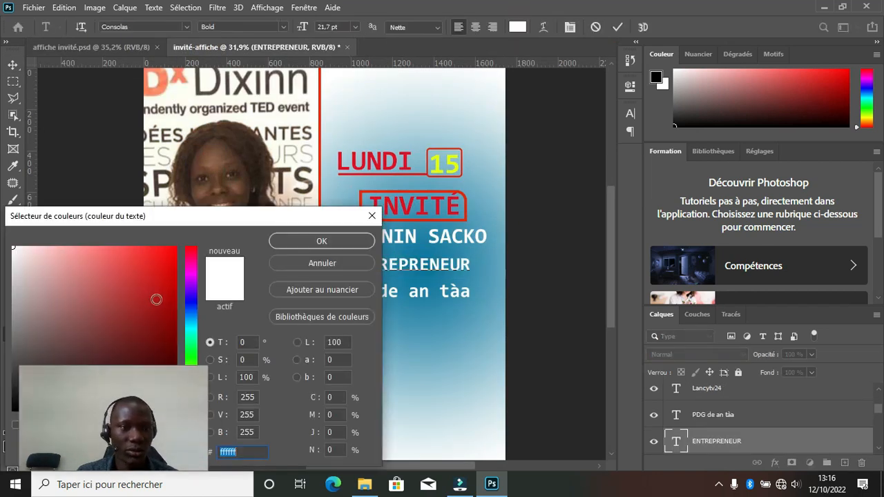
type("000000")
left_click(322, 241)
left_click(615, 26)
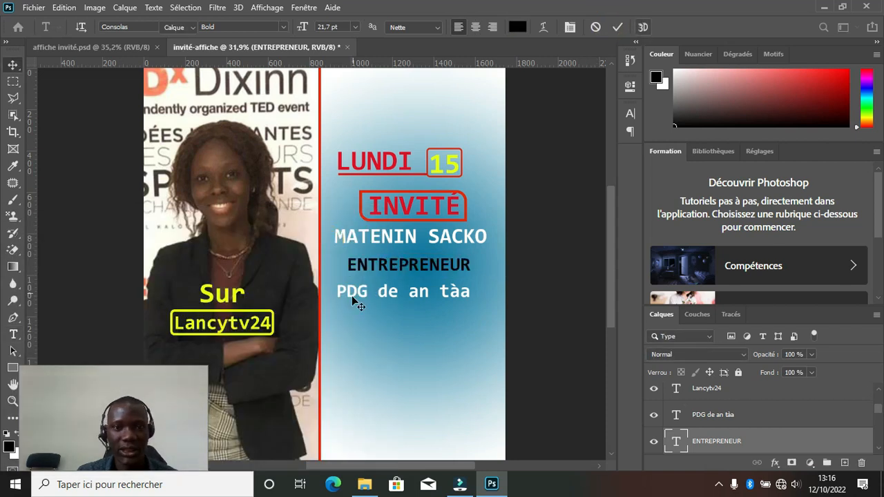
key("v")
Colour the word PDG dark red (#500808) and commit the edit.
left_click(366, 299)
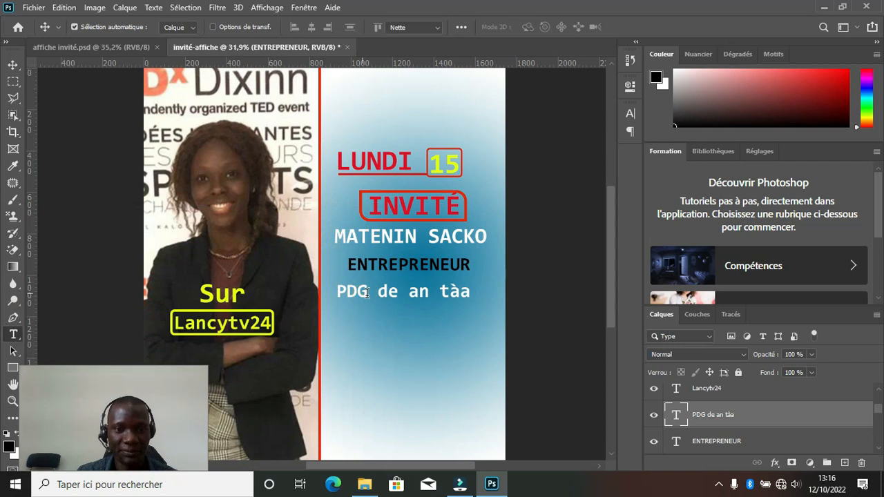
double_click(366, 294)
left_click(370, 293)
double_click(370, 293)
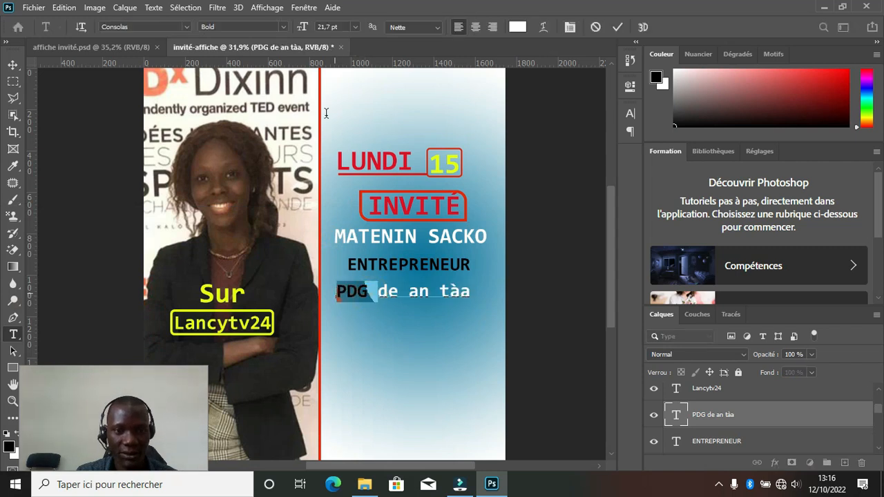
left_click(517, 27)
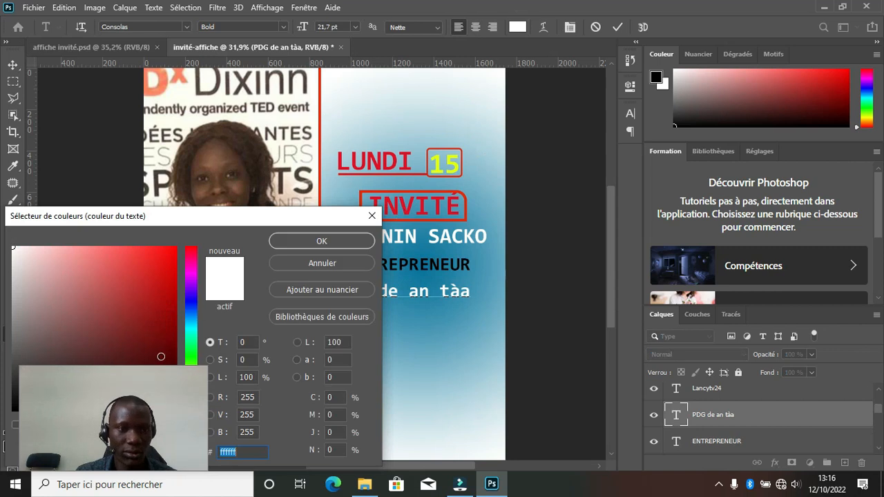
left_click(158, 360)
left_click(335, 240)
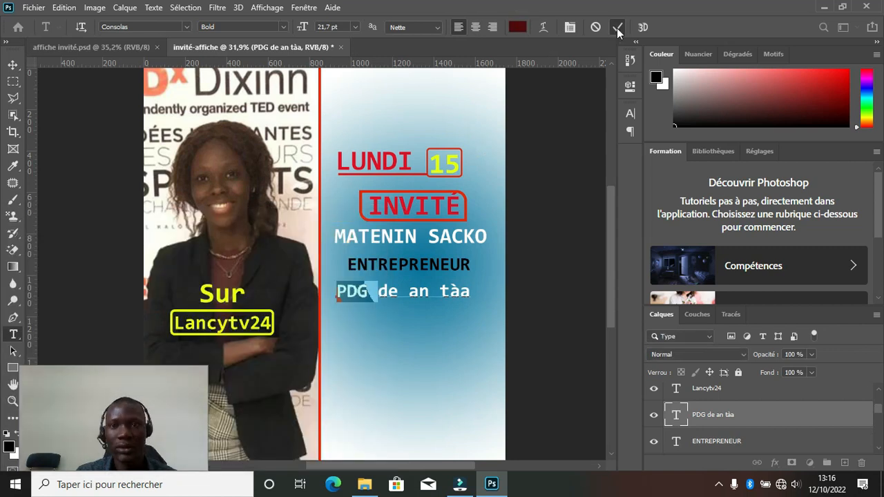
left_click(617, 28)
key("v")
left_click(85, 47)
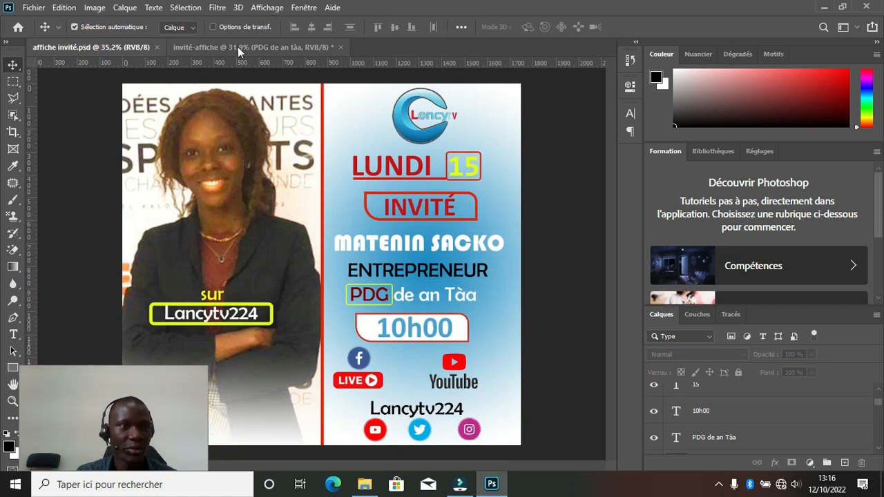
Draw a rectangle around PDG with a yellow 6,4 px outline.
left_click(241, 47)
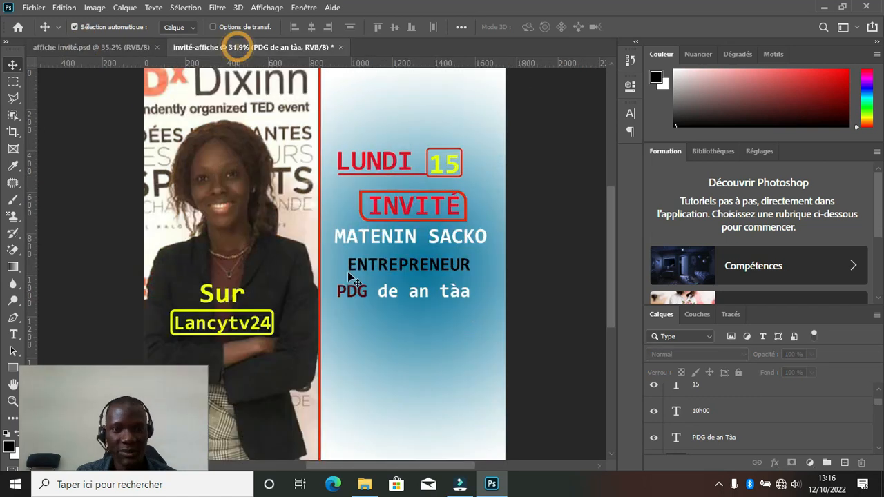
left_click(12, 368)
left_click_drag(334, 283, 371, 299)
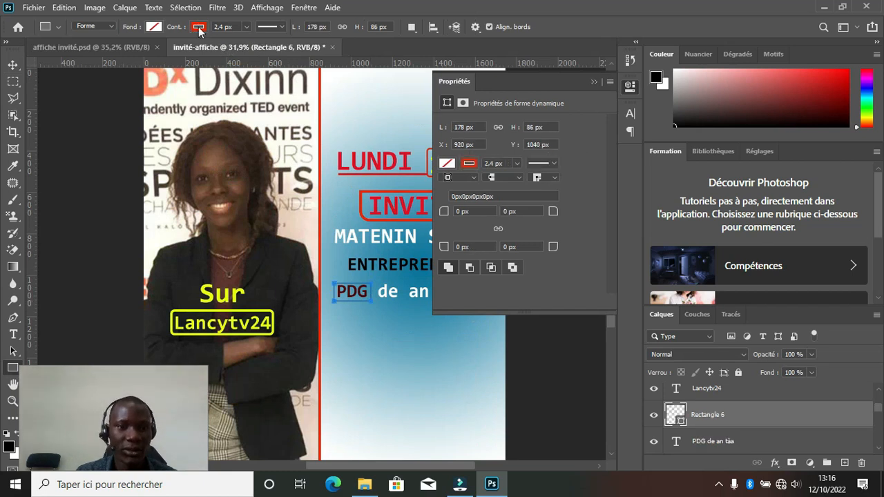
left_click(199, 28)
left_click(164, 95)
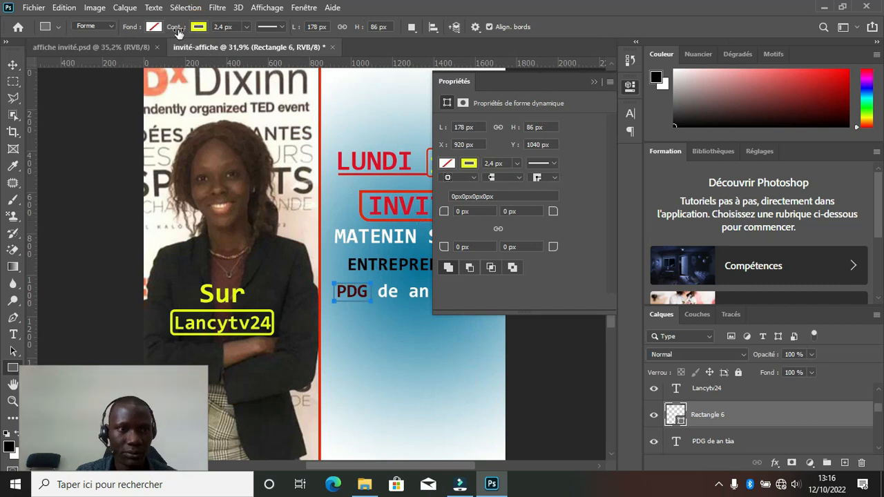
left_click_drag(175, 29, 193, 29)
left_click(594, 82)
Nudge the yellow PDG frame up slightly and compare with the reference poster.
left_click(12, 65)
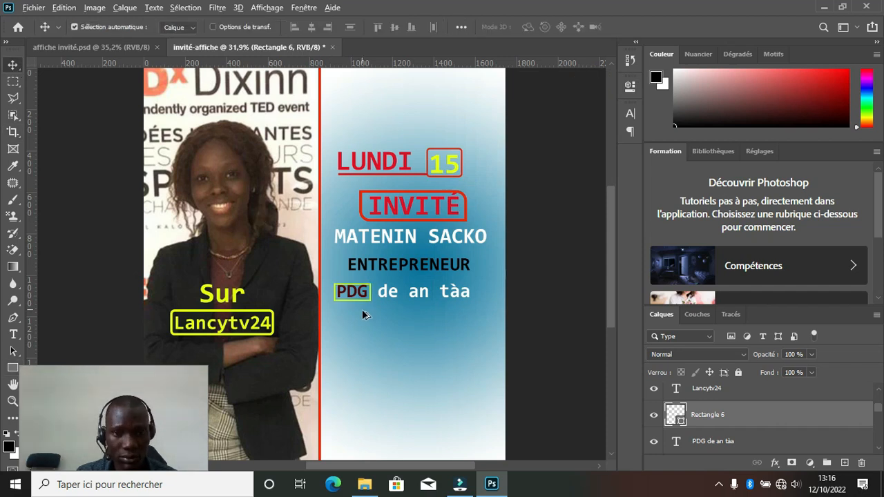
scroll(362, 310, "up", 2)
key("Up")
key("Up")
key("Up")
key("Up")
key("Up")
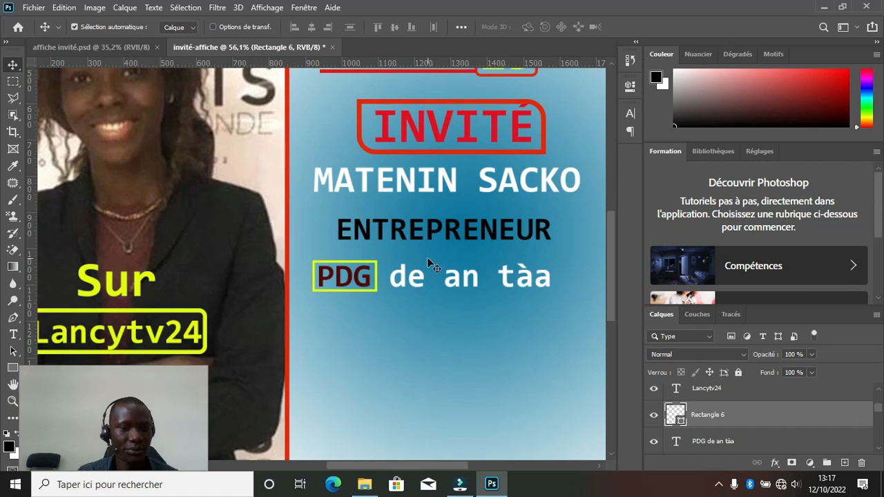
scroll(427, 257, "down", 2)
scroll(395, 267, "down", 1)
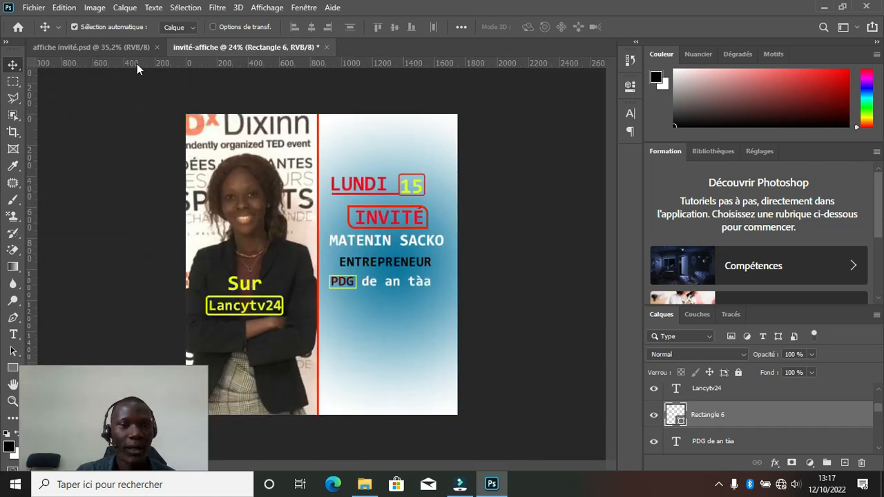
left_click(127, 48)
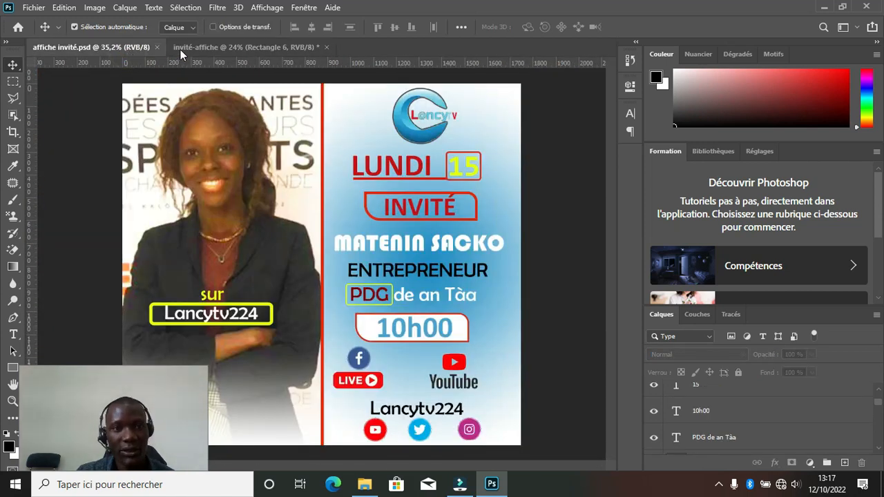
Duplicate the red INVITÉ frame below the PDG line and give the copy a white fill.
left_click(246, 48)
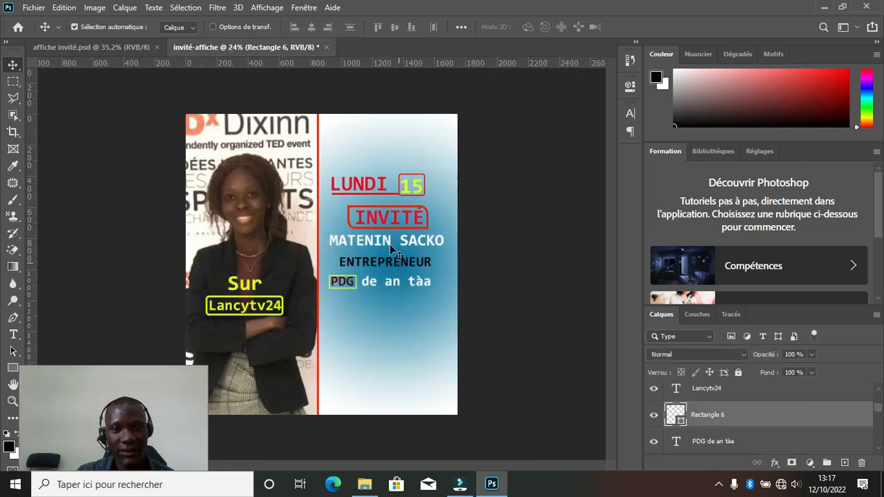
left_click(351, 225)
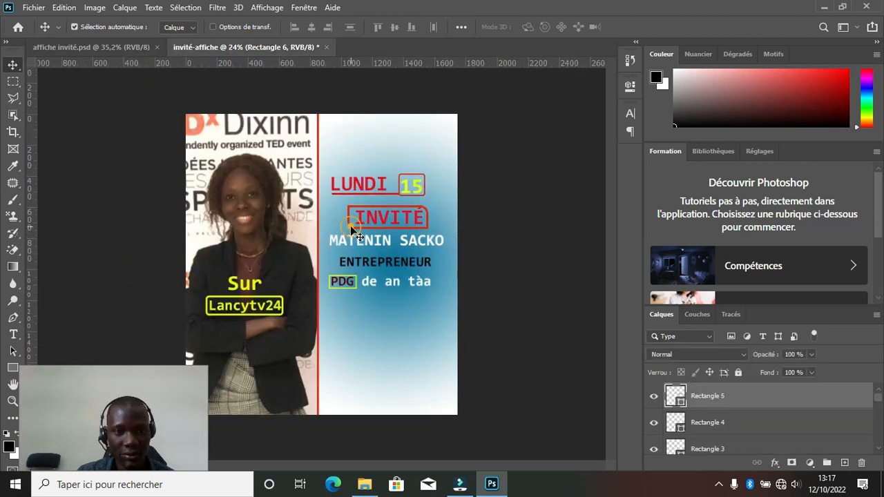
left_click_drag(351, 226, 351, 317)
scroll(363, 327, "up", 2)
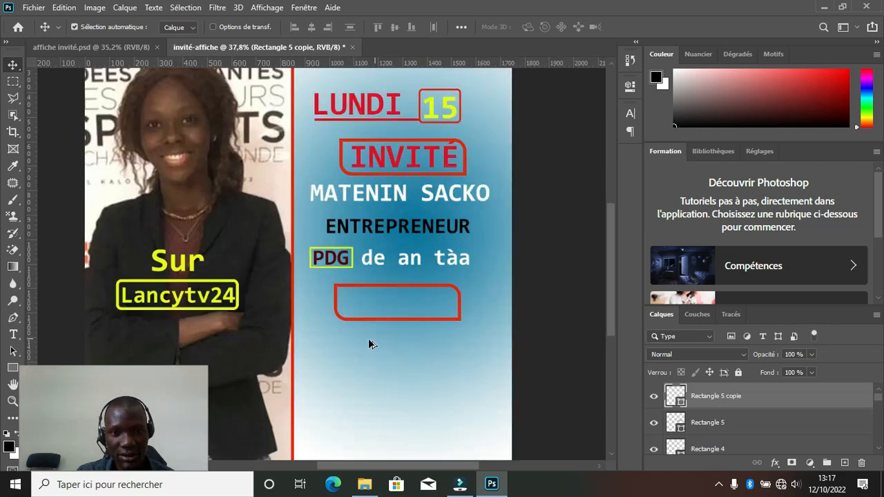
left_click(11, 369)
left_click(153, 27)
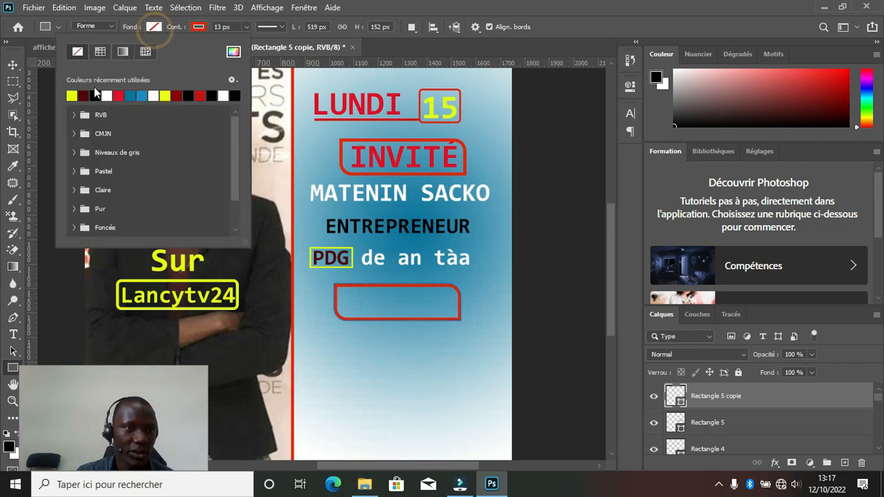
left_click(107, 95)
left_click(153, 26)
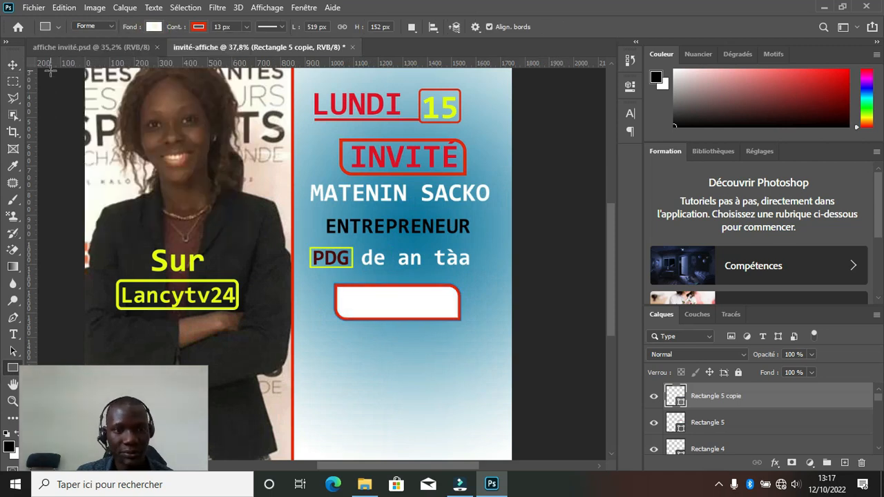
Scale the white box up to about 115%.
left_click(13, 64)
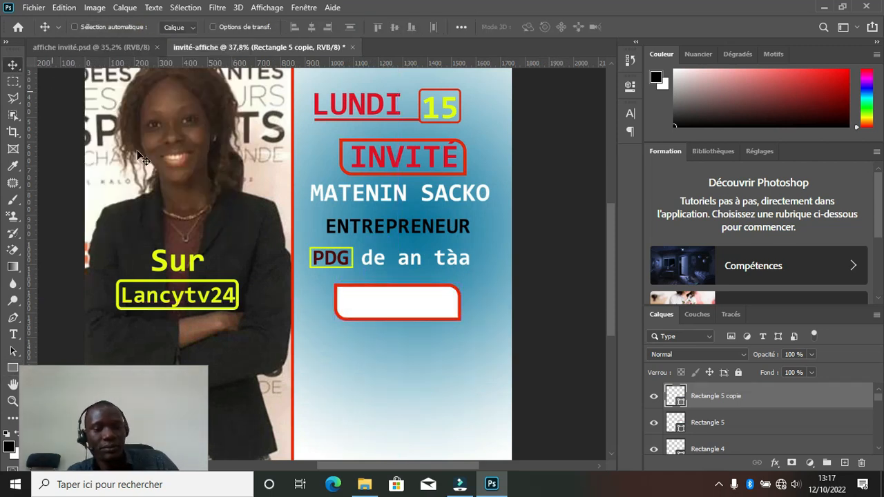
key("ctrl+t")
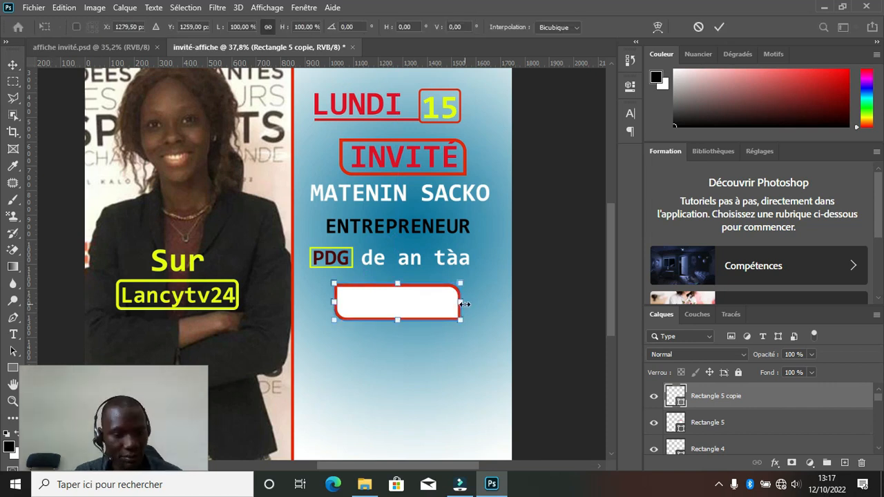
left_click_drag(463, 304, 475, 304)
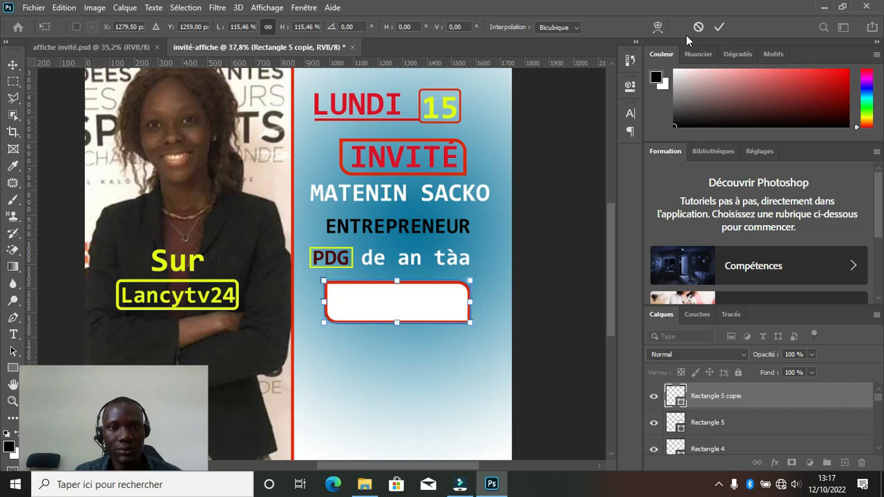
left_click(718, 27)
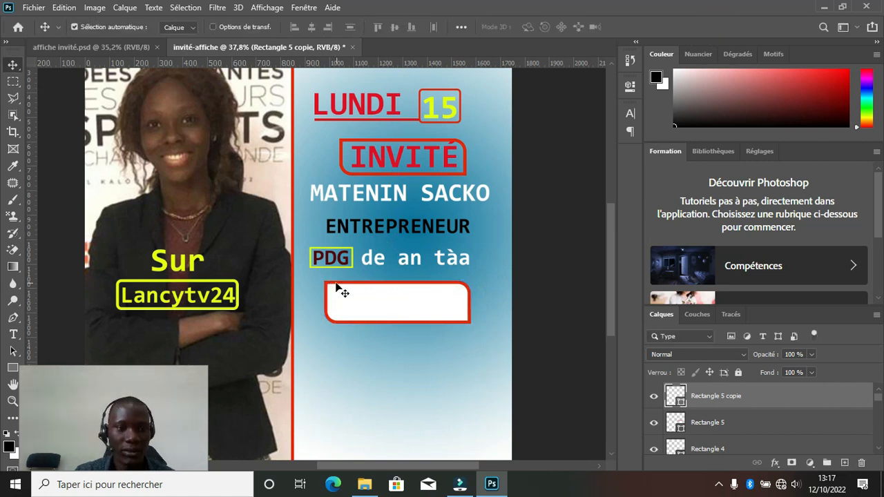
Copy the PDG text into the white box, layer it above the box, and retype it as 10h00.
left_click_drag(341, 260, 382, 307)
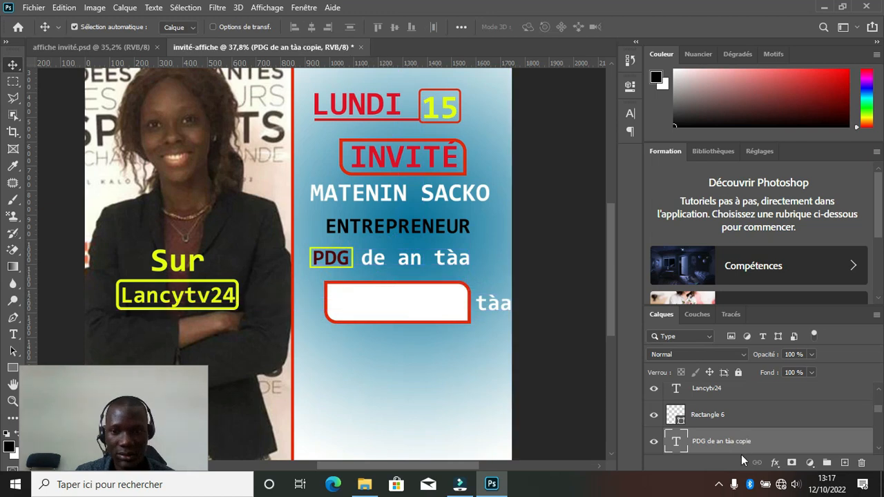
left_click_drag(725, 440, 720, 386)
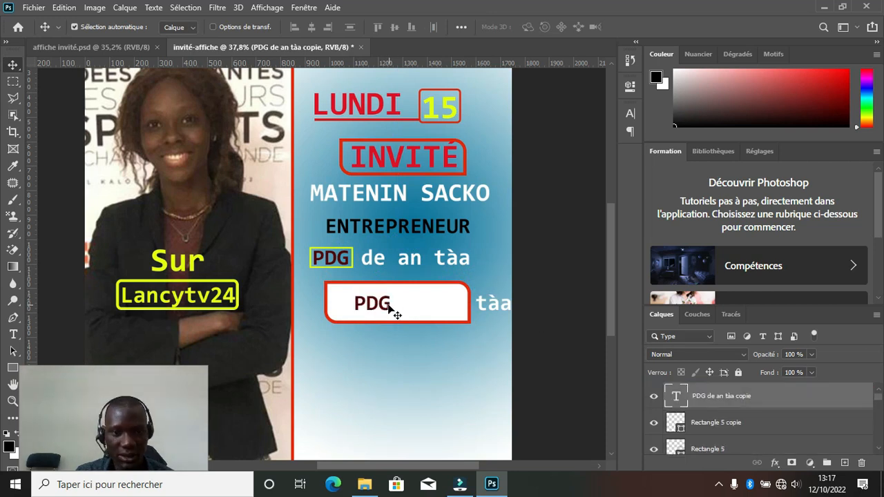
key("t")
left_click(390, 309)
key("ctrl+a")
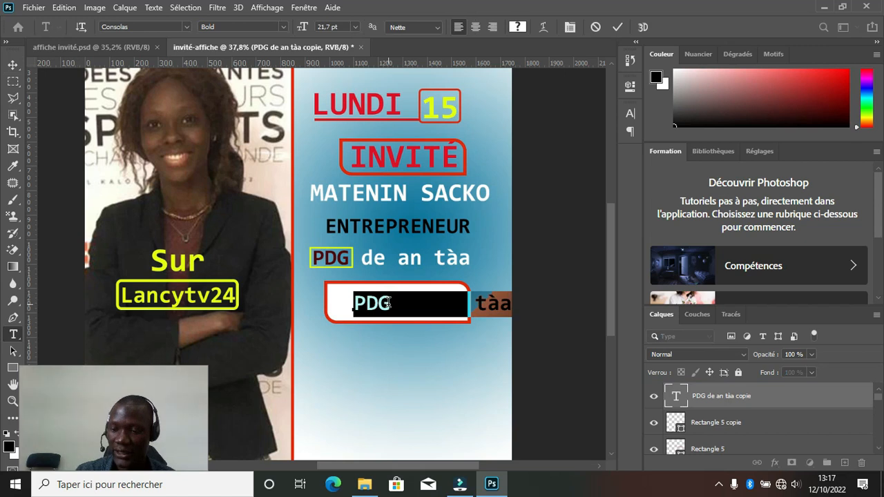
key("Home")
type("10")
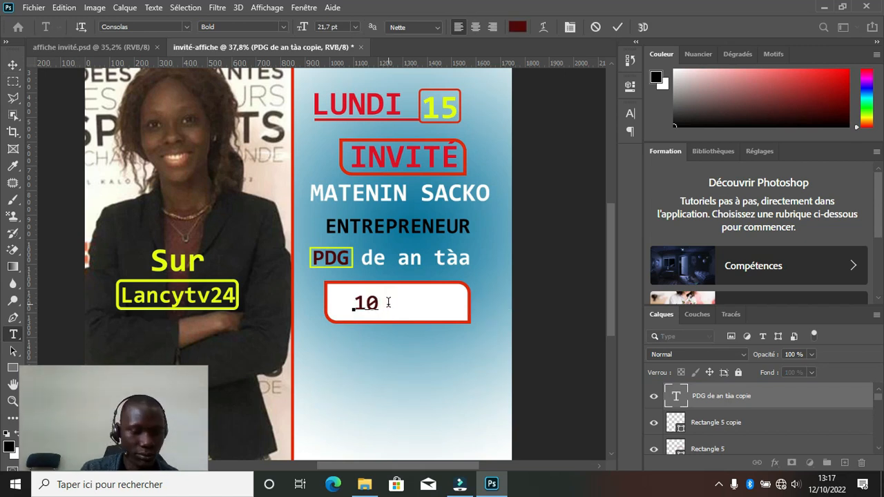
type("h")
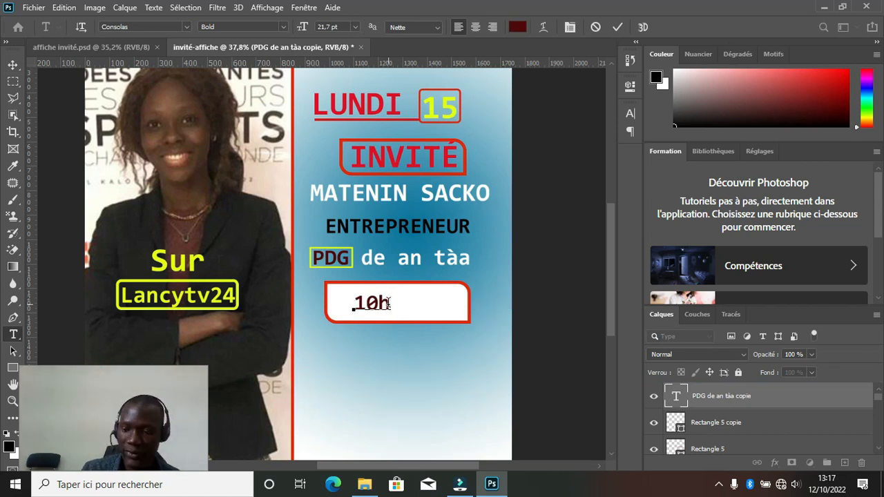
type("00")
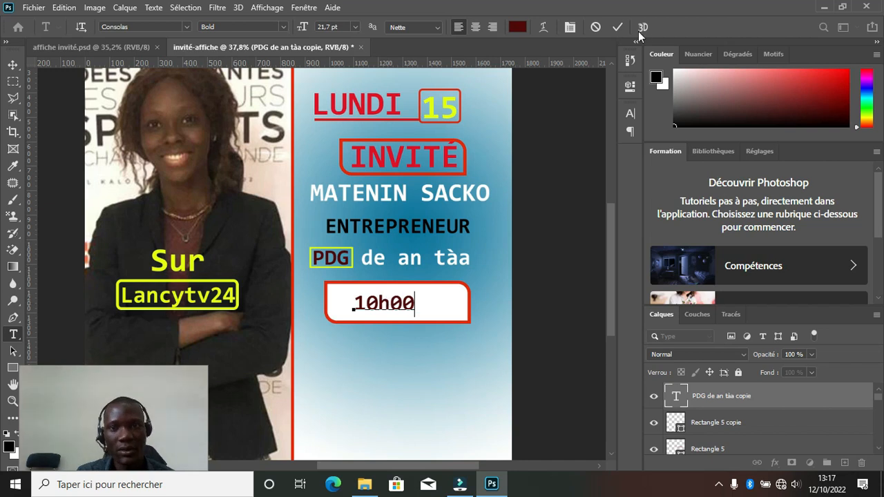
Enlarge the 10h00 text to 36.7 pt and centre it within the white box.
key("ctrl+a")
mouse_move(305, 32)
left_mouse_down()
mouse_move(317, 28)
mouse_move(308, 26)
left_mouse_up()
left_click_drag(408, 331, 408, 328)
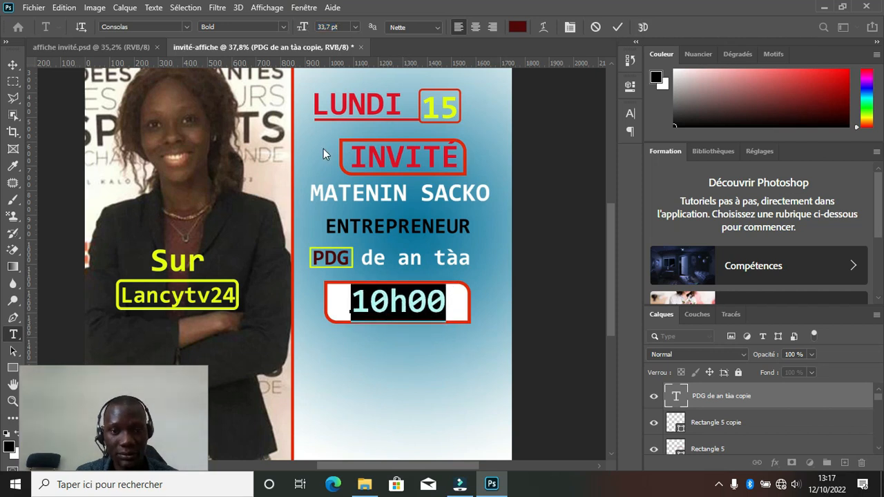
left_click_drag(302, 31, 304, 31)
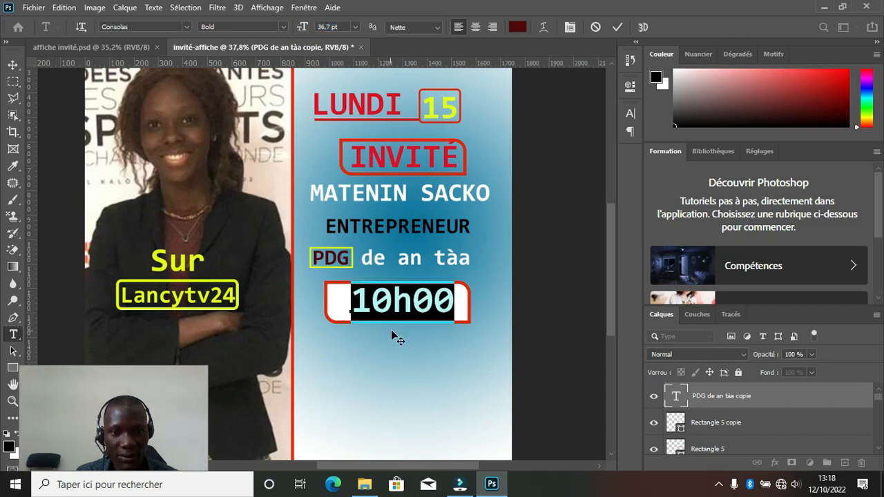
left_click_drag(391, 330, 392, 338)
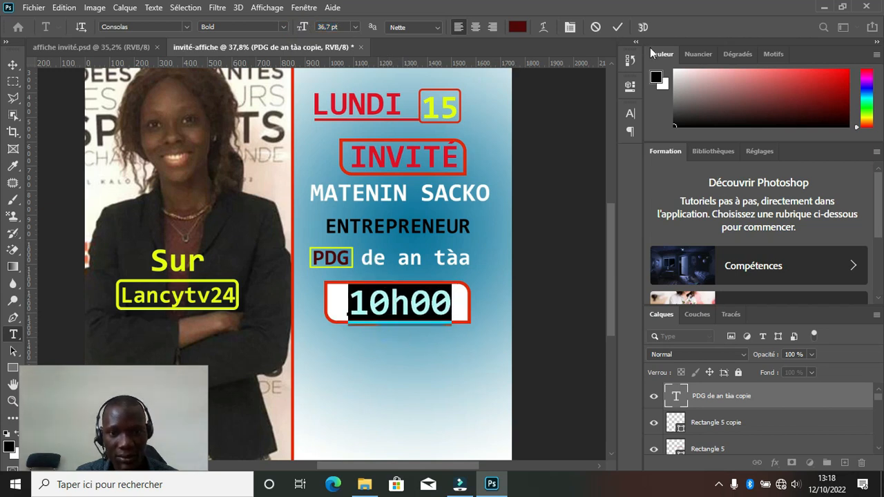
left_click(617, 27)
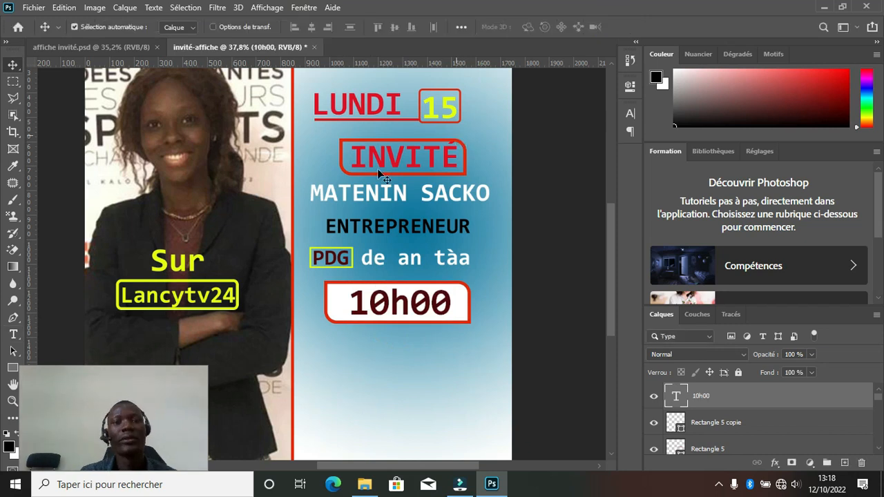
Recolour the 10h00 text to the panel's light blue (#4695b7) sampled from the canvas.
left_click(123, 45)
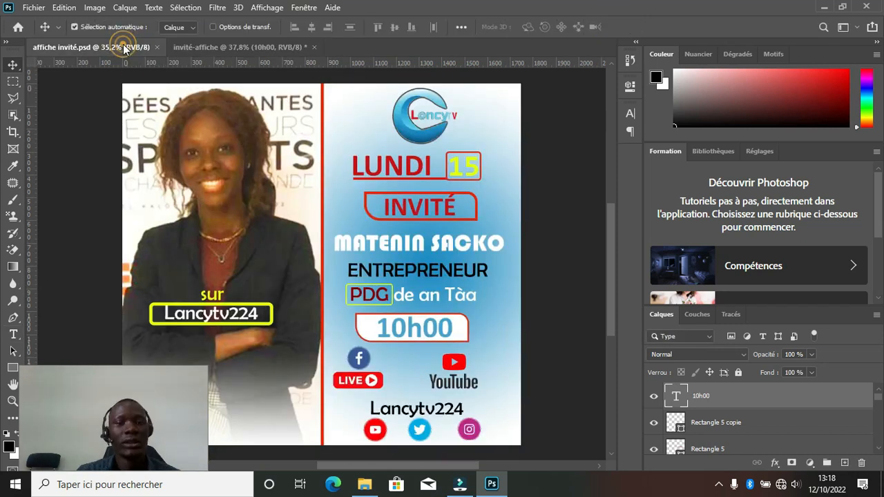
left_click(237, 48)
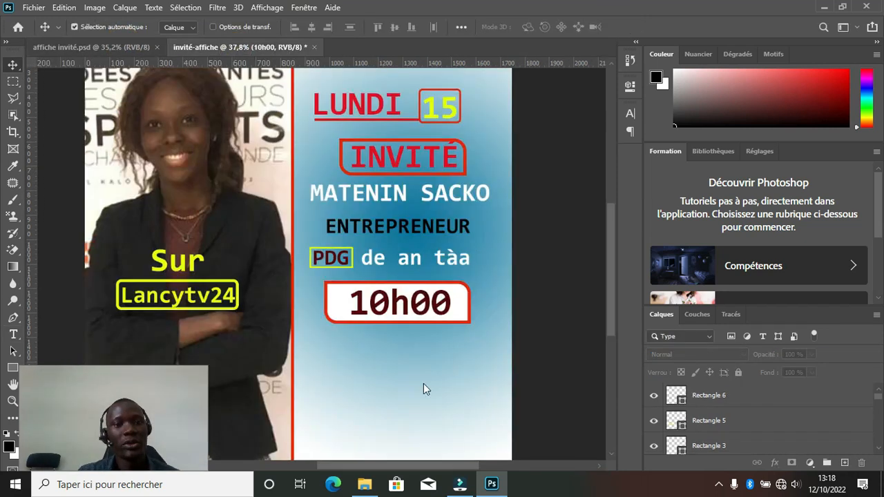
double_click(419, 313)
key("ctrl+a")
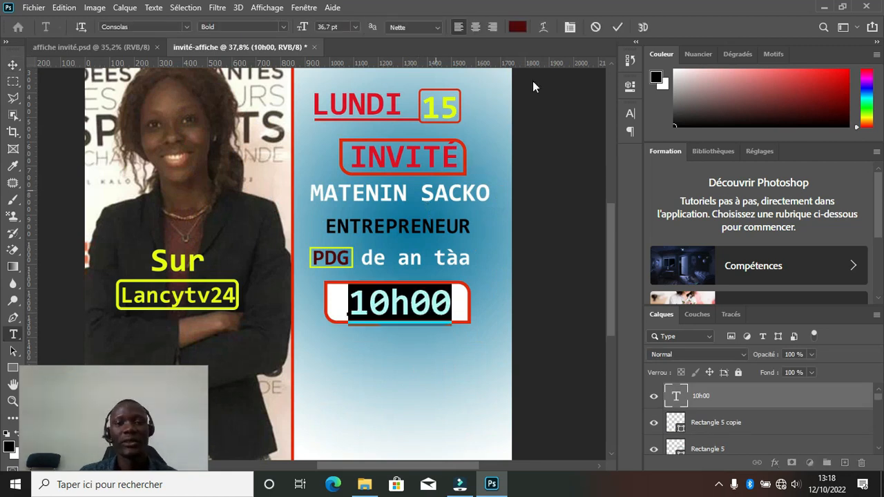
left_click(523, 29)
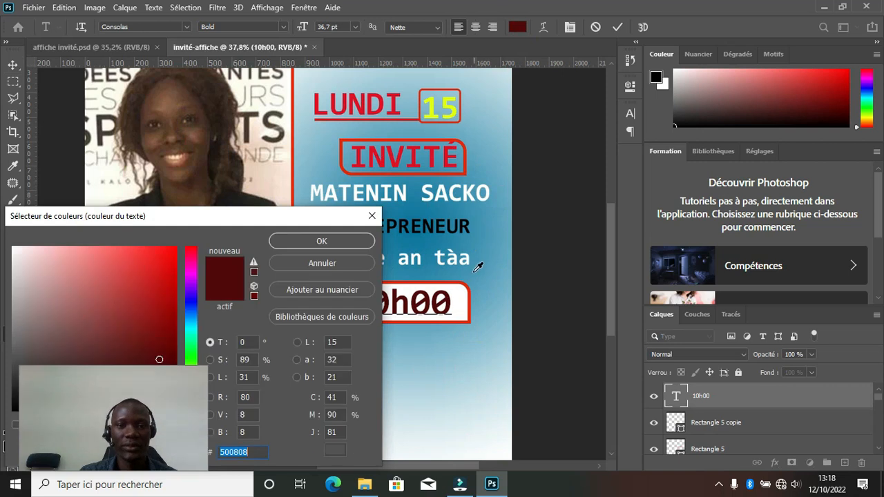
left_click(477, 273)
left_click(338, 243)
left_click(618, 28)
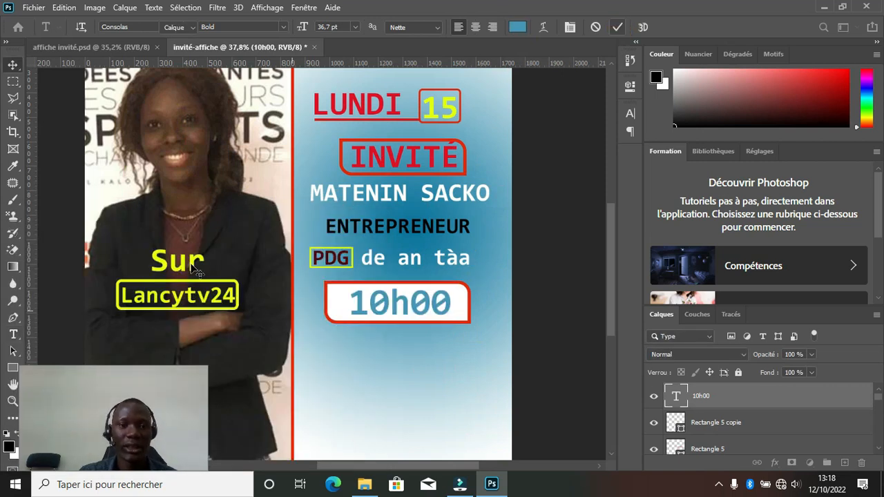
Compare the poster with the finished affiche invité reference.
left_click(8, 65)
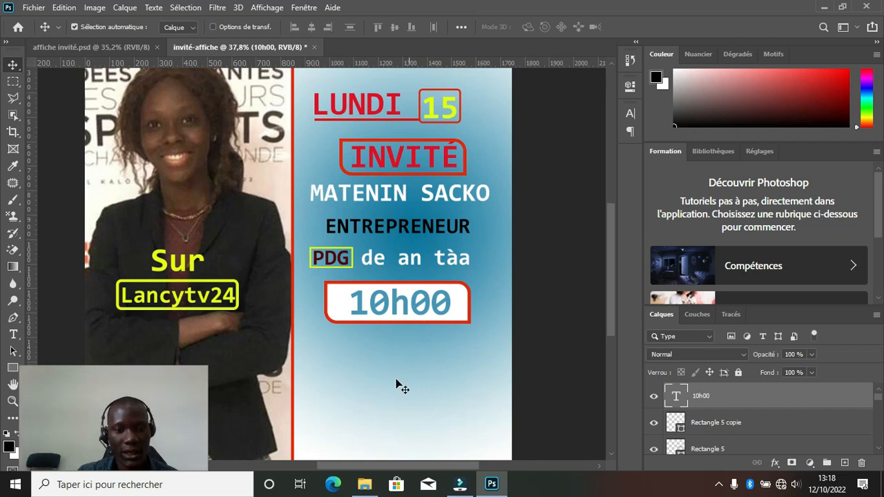
left_click(115, 46)
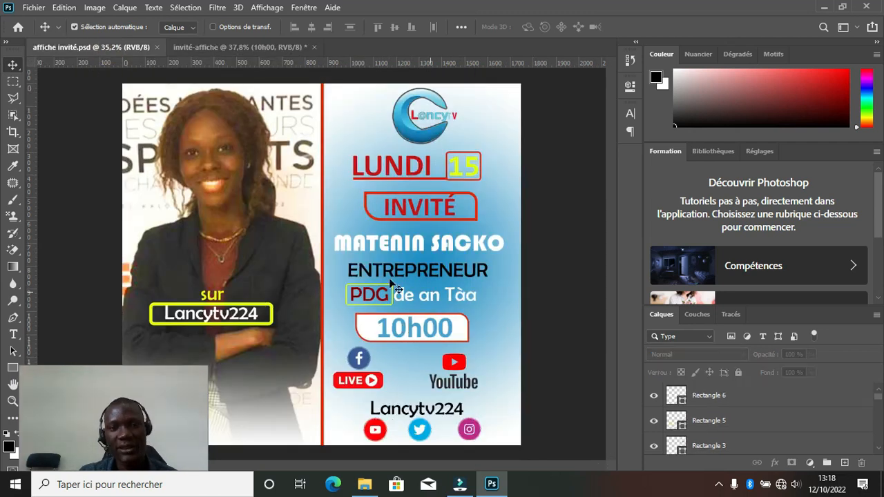
left_click(277, 50)
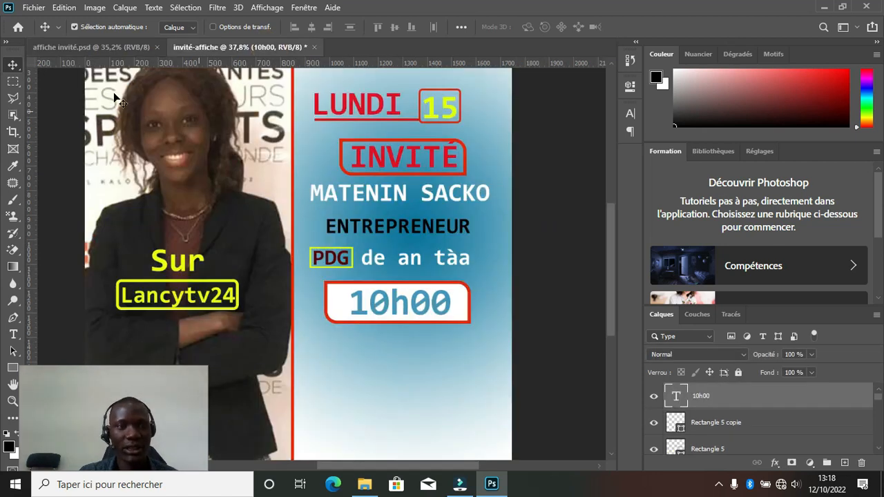
Inspect the LIVE icon block on the finished reference poster.
left_click(114, 46)
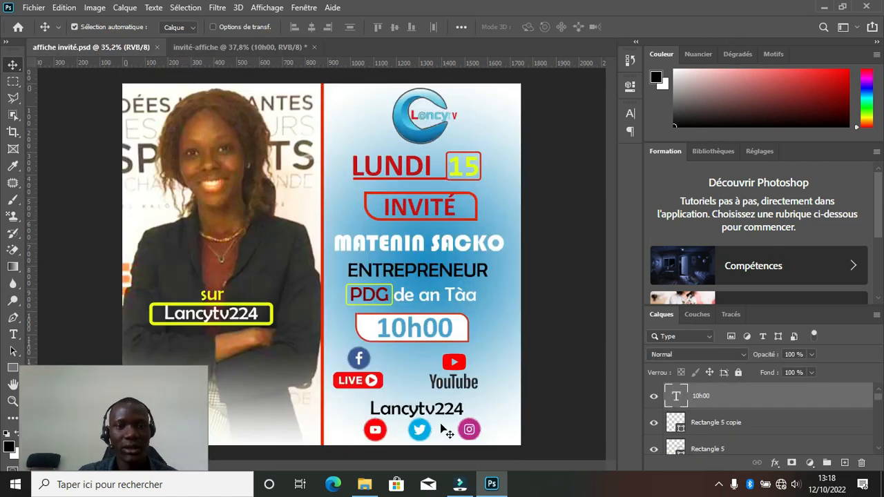
left_click(371, 375)
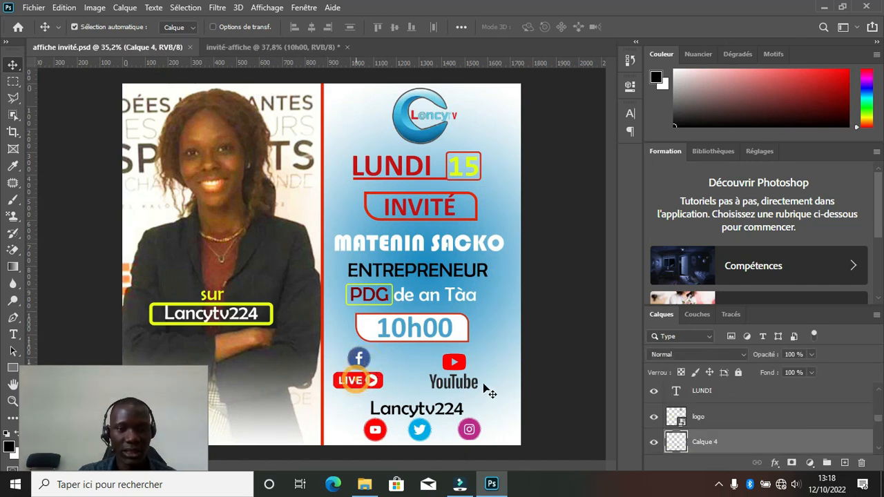
left_click(484, 393)
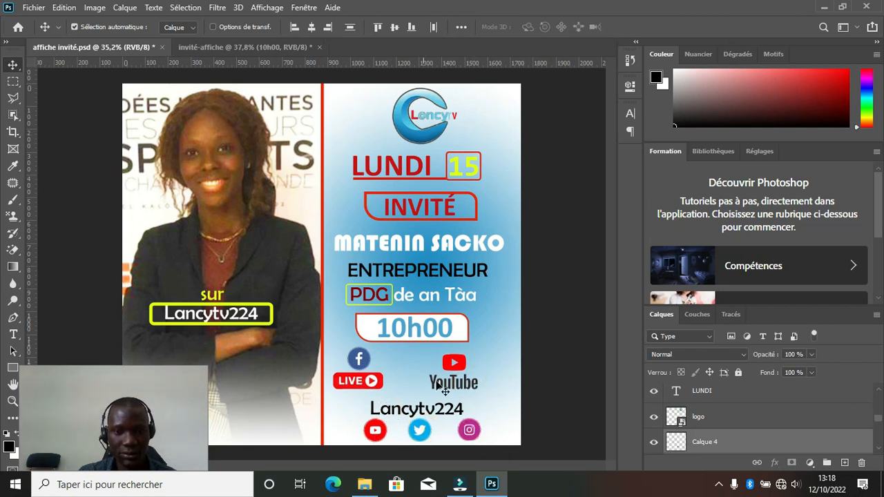
Position the Facebook, LIVE, YouTube and Lancytv224 social block at the blue panel's bottom.
key("ctrl+Tab")
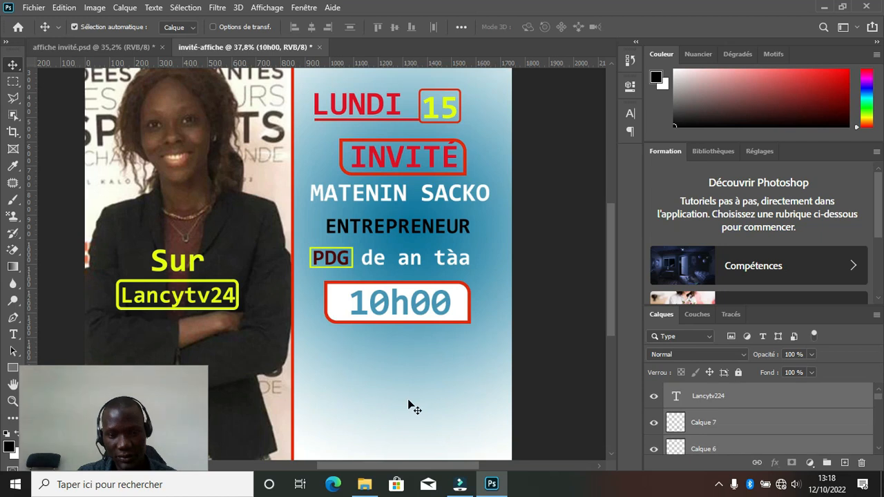
left_click_drag(445, 393, 428, 398)
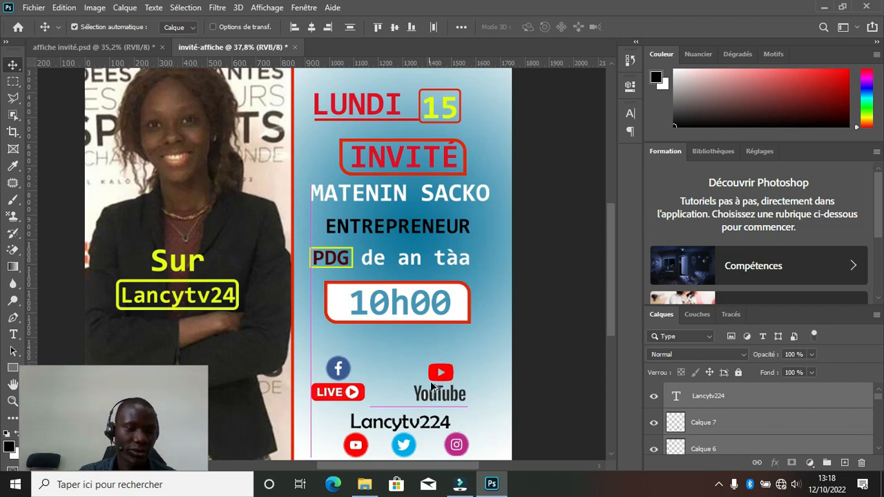
scroll(436, 387, "down", 2)
scroll(375, 421, "up", 2)
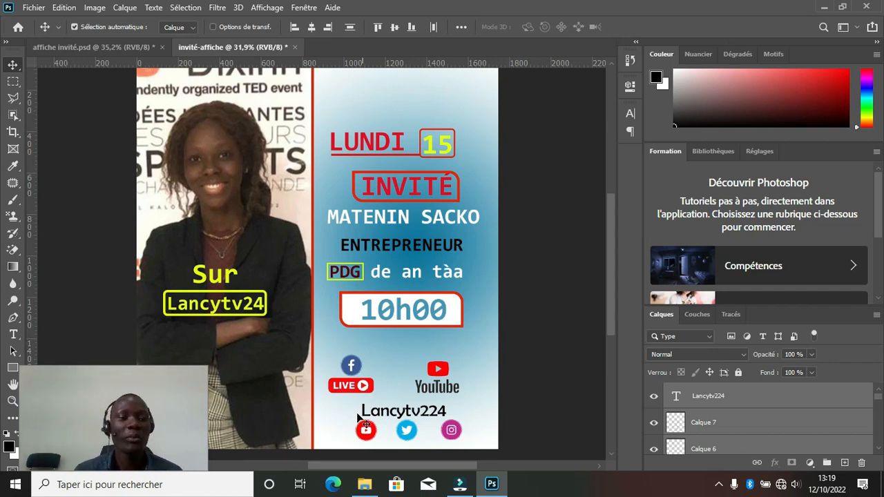
Drag elements on the poster canvas, then bring up the affiche invité.psd reference.
left_click(161, 404)
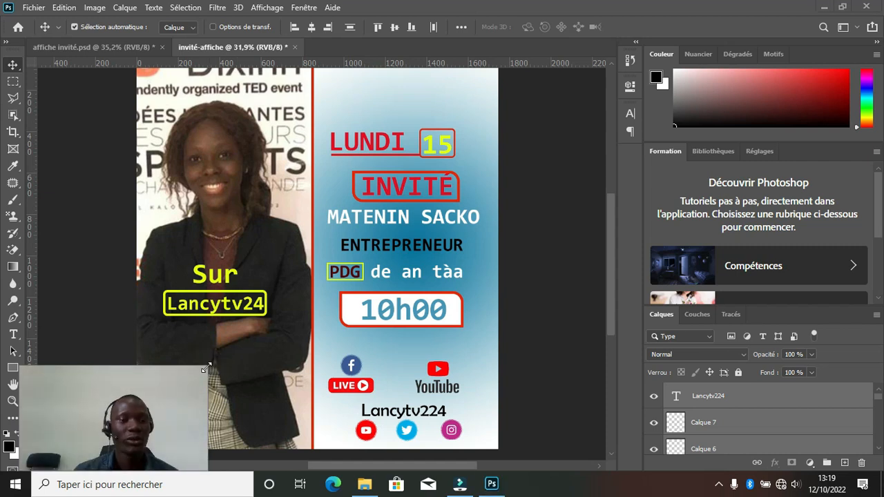
left_click_drag(207, 367, 360, 285)
left_click_drag(294, 368, 303, 299)
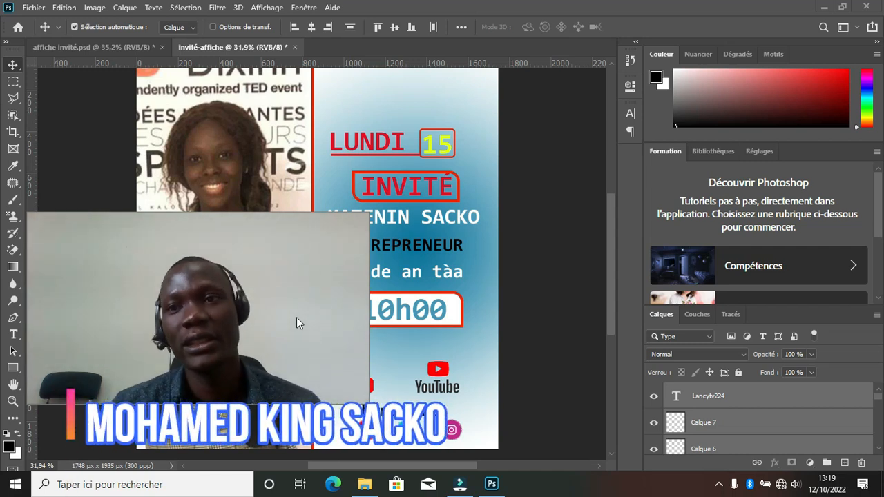
mouse_move(235, 281)
left_mouse_down()
mouse_move(679, 265)
mouse_move(770, 305)
left_mouse_up()
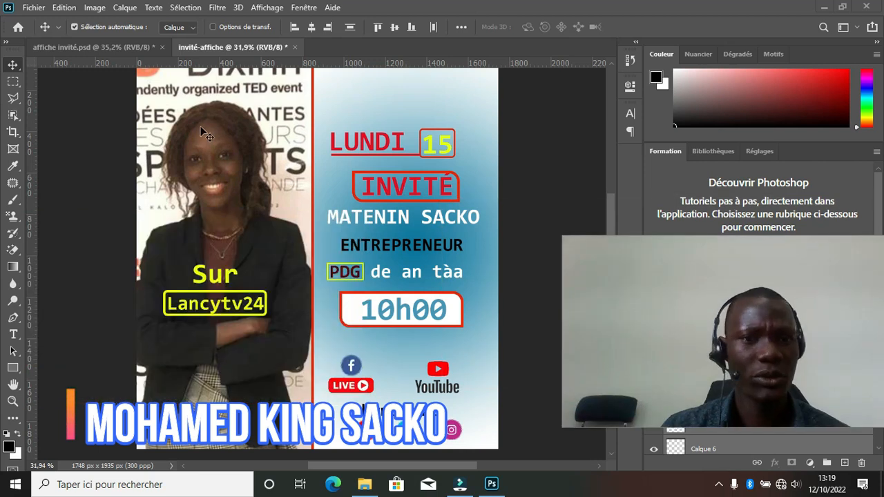
left_click(110, 47)
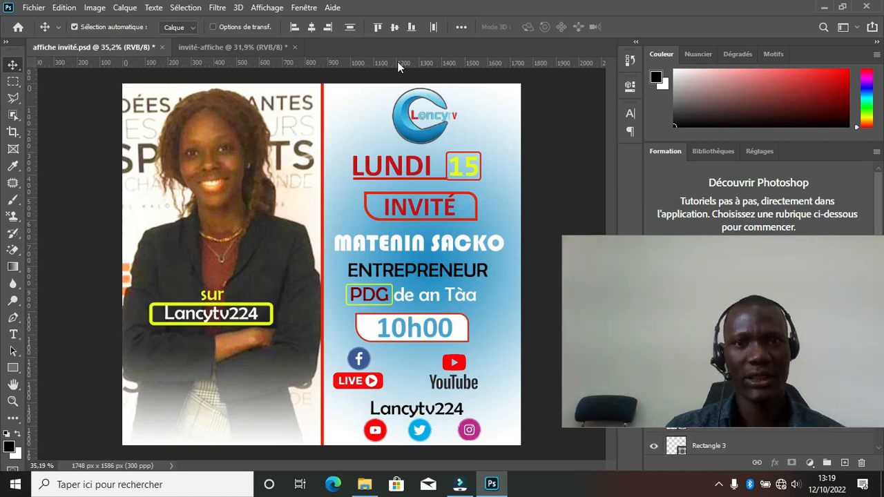
Place the round channel logo at the top of the blue panel, above LUNDI 15.
left_click(247, 47)
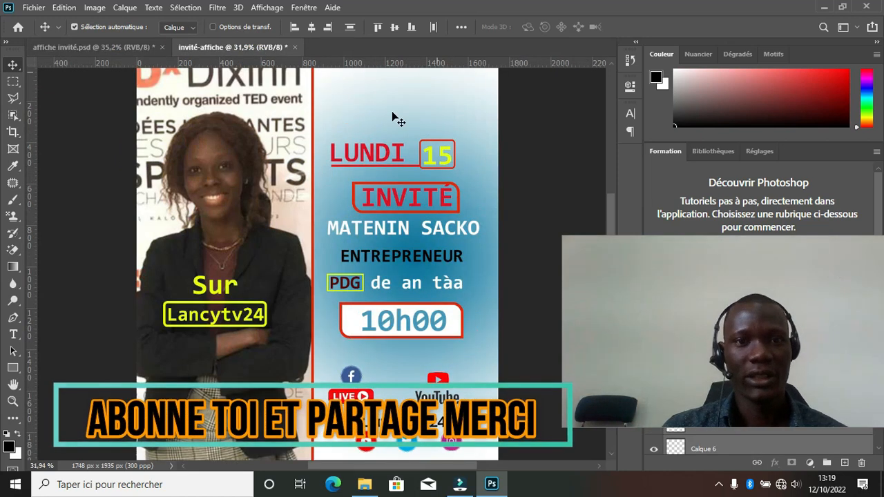
left_click(126, 46)
left_click_drag(369, 86, 401, 120)
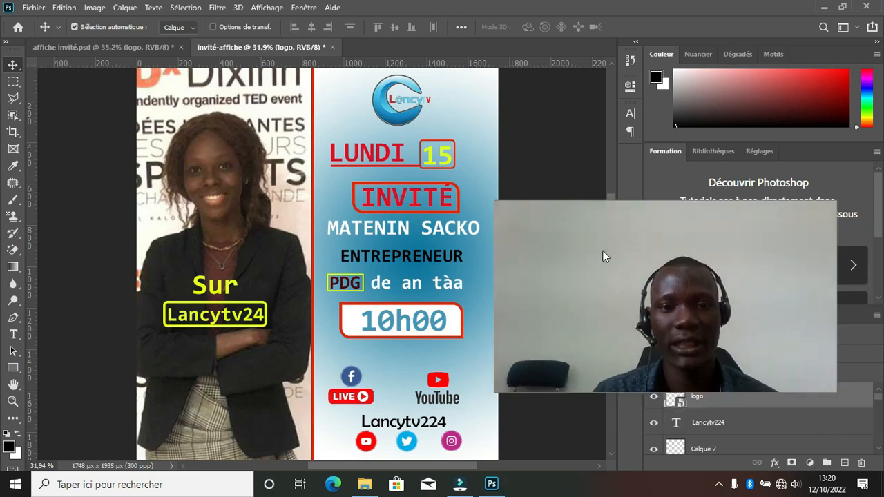
Review the reference poster, then minimise Photoshop and File Explorer.
left_click(147, 48)
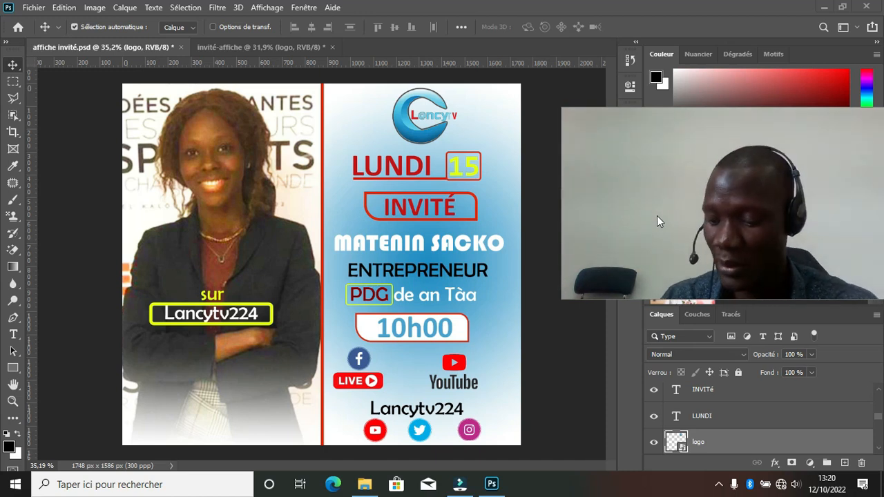
left_click(824, 8)
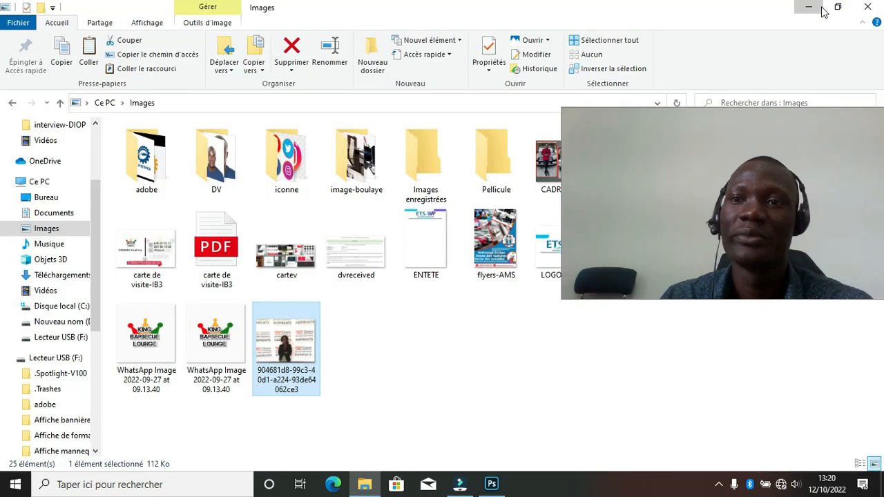
left_click(822, 10)
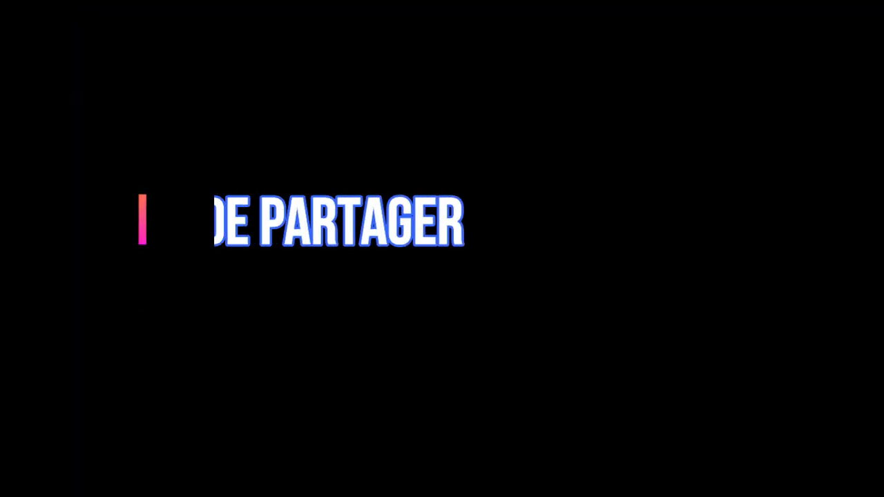